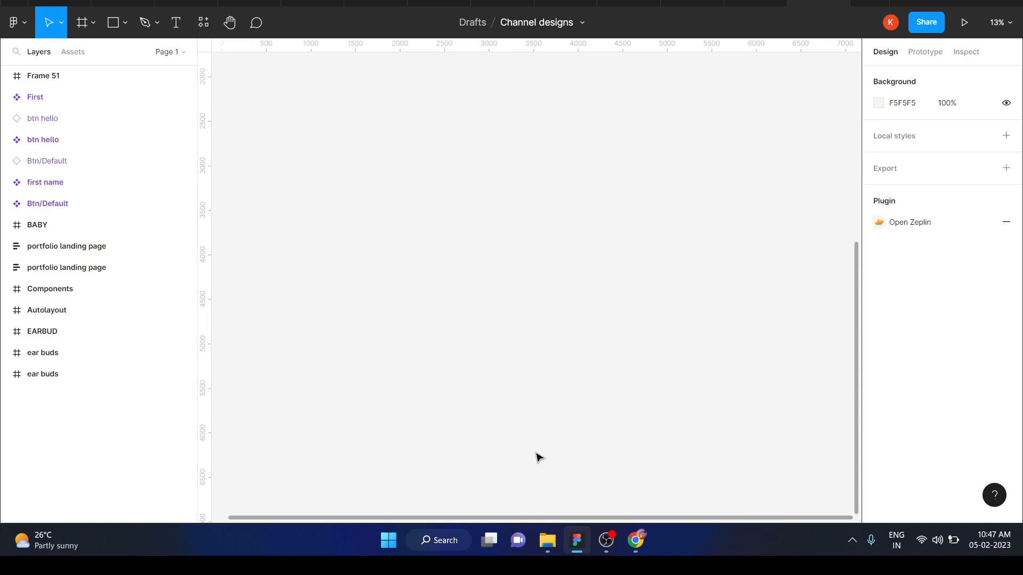
# Look through the recent and suggested plugins, and open the full plugin listing in the Figma Community.
pyautogui.click(57, 24)
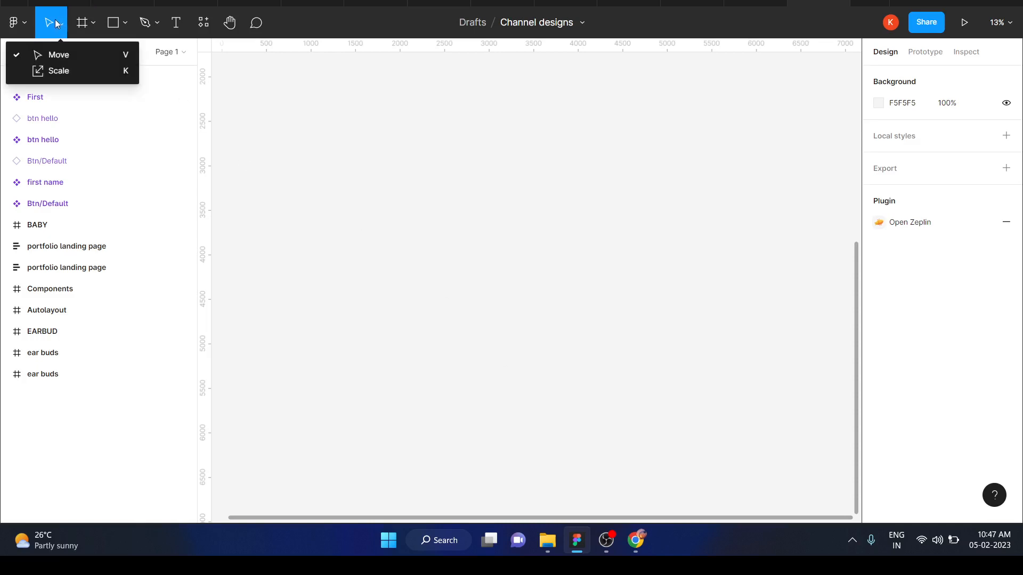
pyautogui.click(24, 23)
pyautogui.click(26, 24)
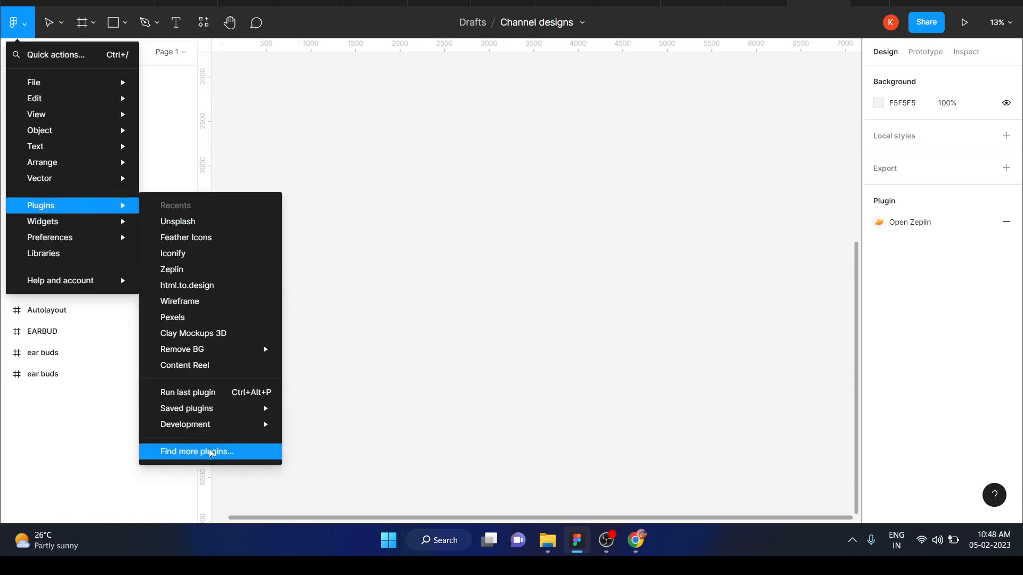
pyautogui.click(208, 453)
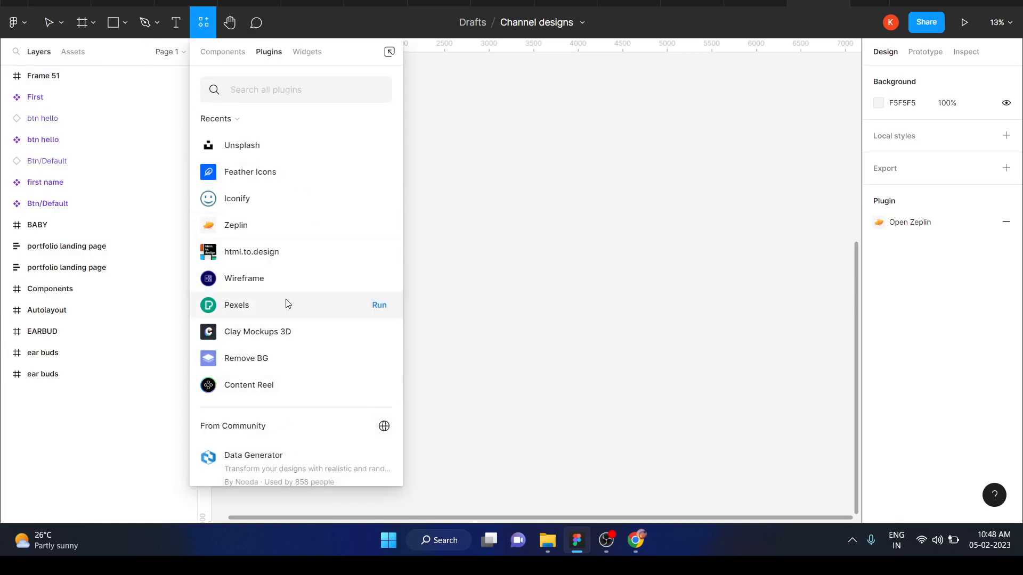
pyautogui.scroll(-5, 286, 304)
pyautogui.scroll(5, 286, 304)
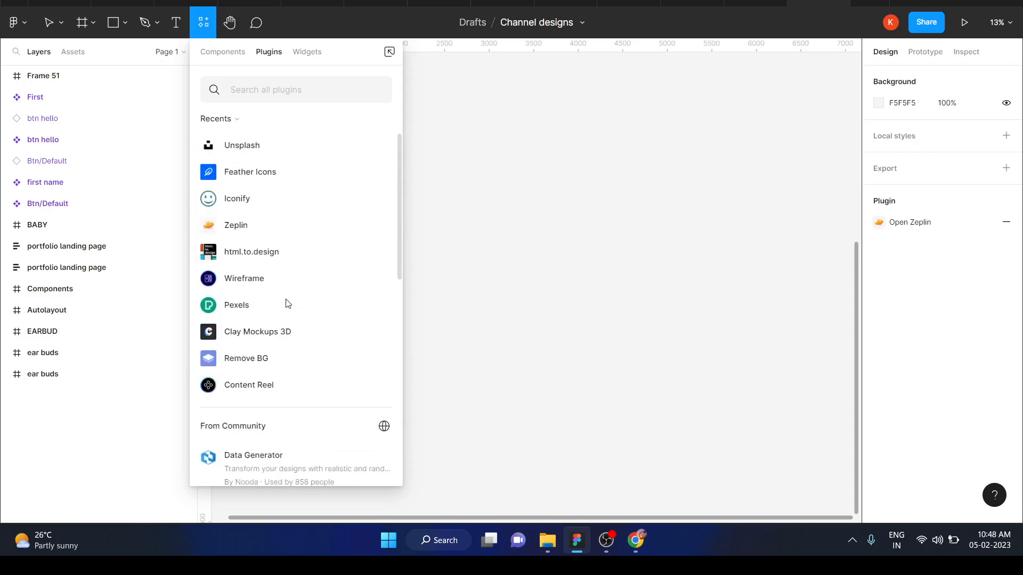
pyautogui.scroll(-5, 286, 303)
pyautogui.scroll(-4, 286, 303)
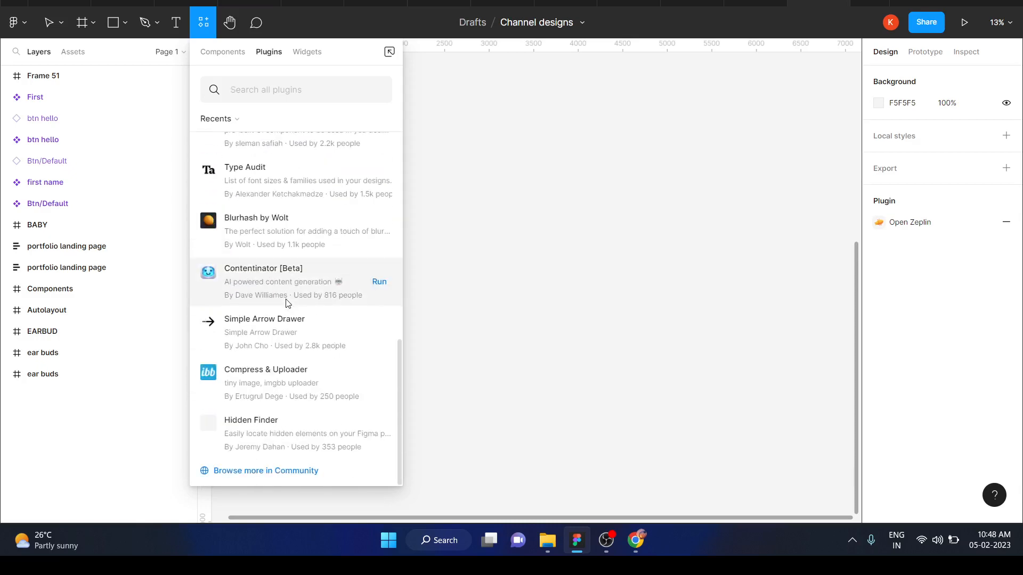
pyautogui.click(236, 479)
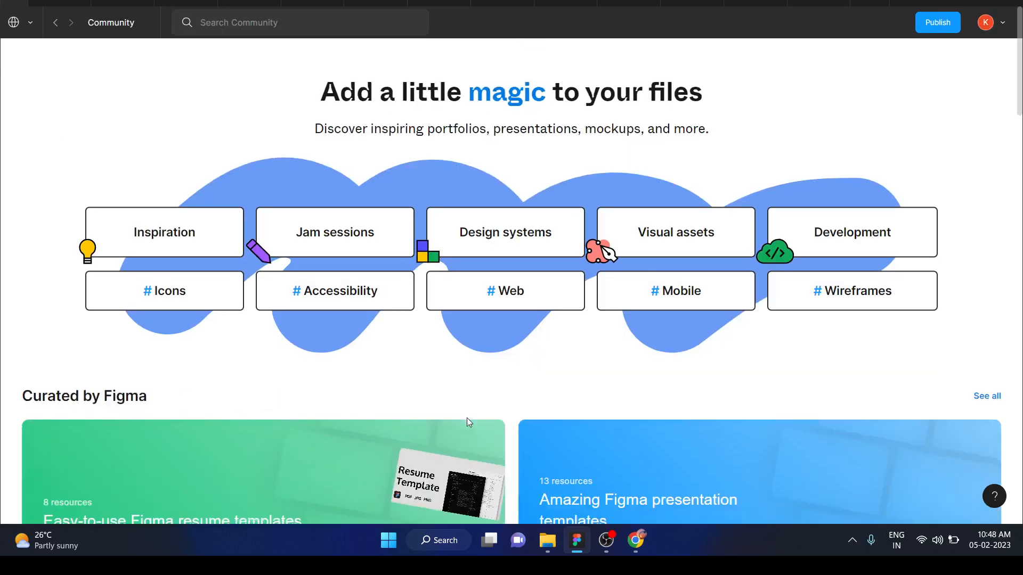
# Browse the trending community plugins and open the Noisy Gradients plugin page.
pyautogui.scroll(-3, 468, 423)
pyautogui.scroll(-12, 468, 423)
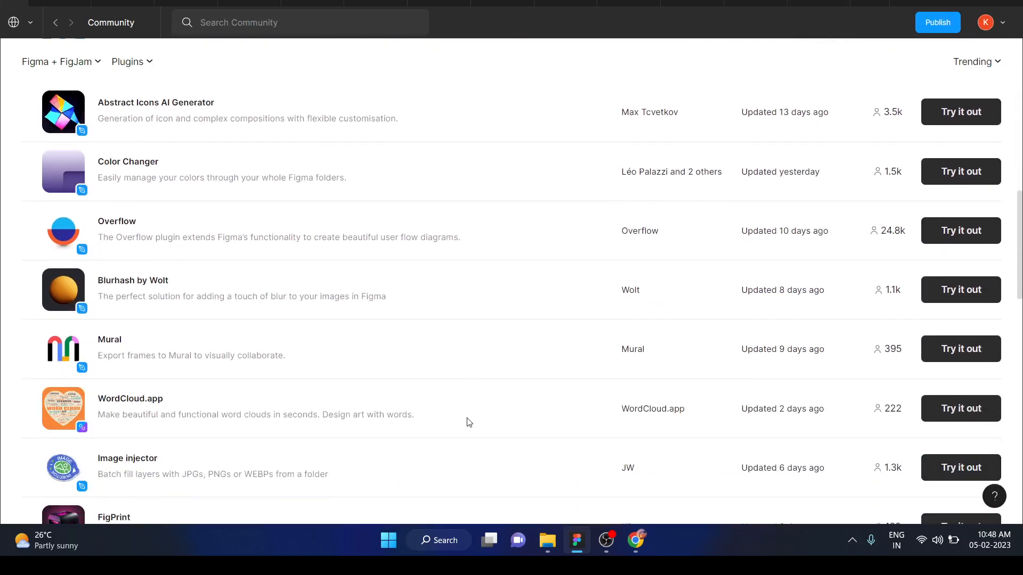
pyautogui.scroll(3, 468, 423)
pyautogui.scroll(6, 468, 422)
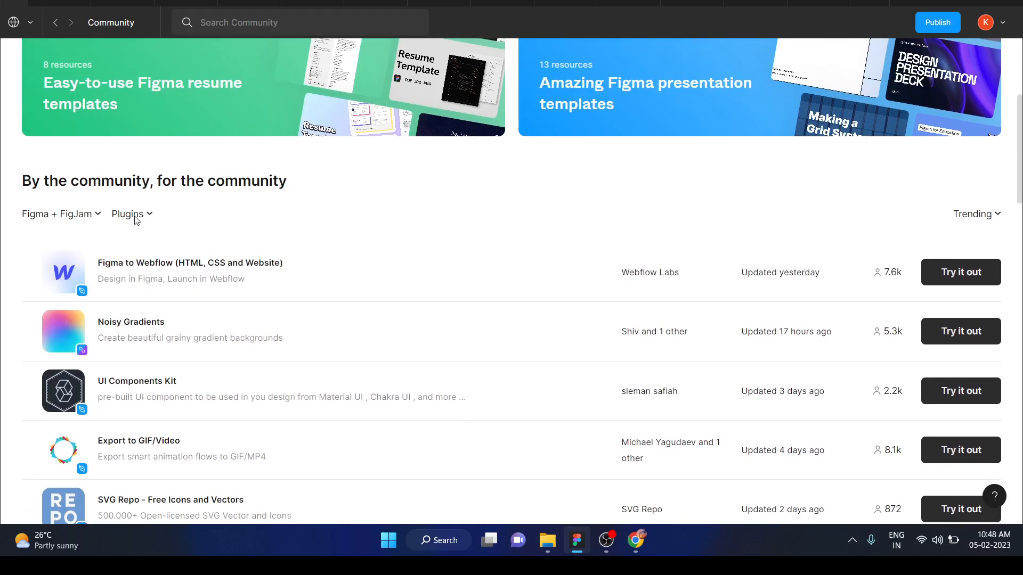
pyautogui.scroll(-7, 580, 440)
pyautogui.scroll(3, 580, 441)
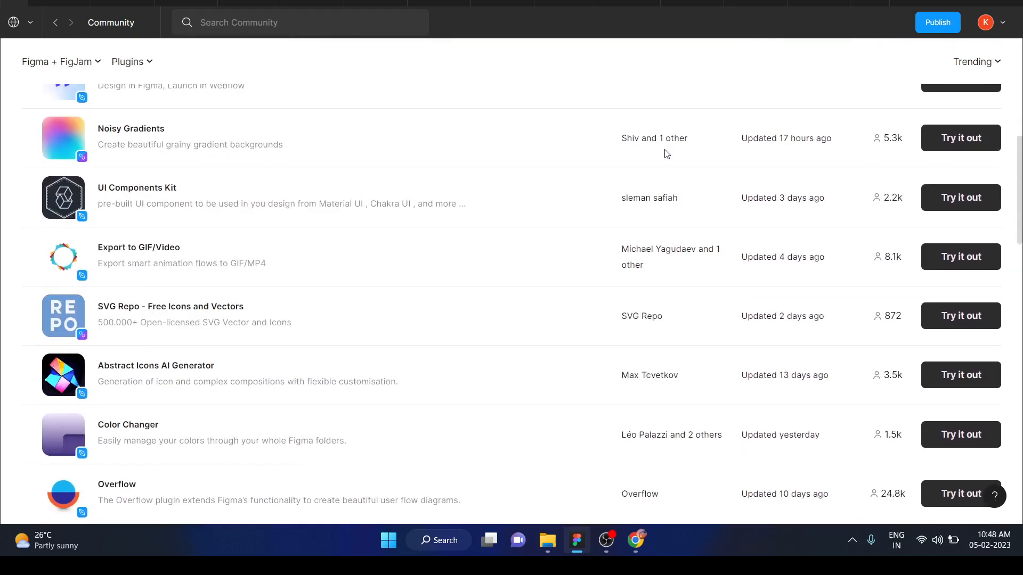
pyautogui.click(193, 156)
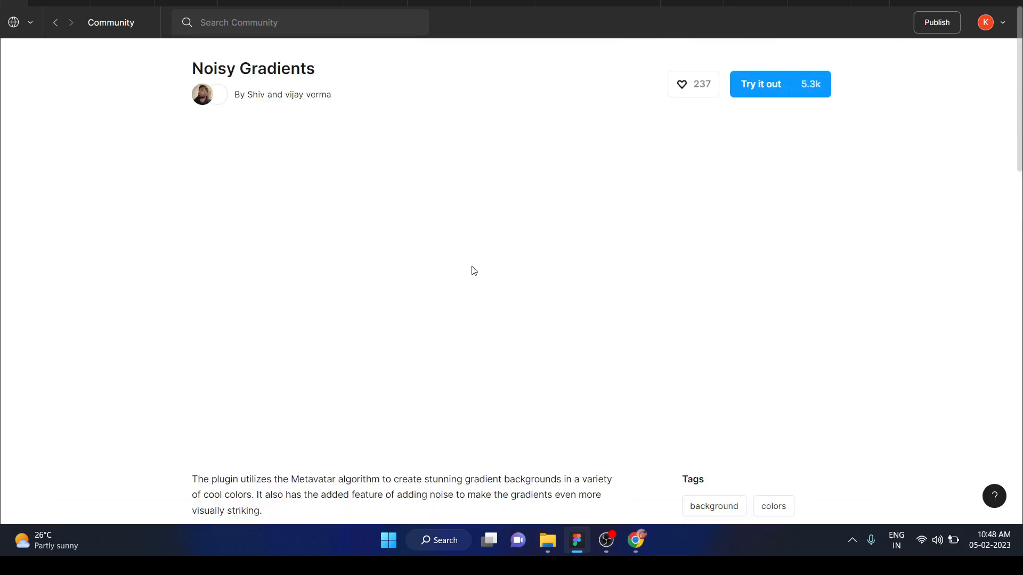
# Examine the Noisy Gradients plugin's preview, description, version history and comments.
pyautogui.scroll(-1, 482, 274)
pyautogui.scroll(-2, 482, 273)
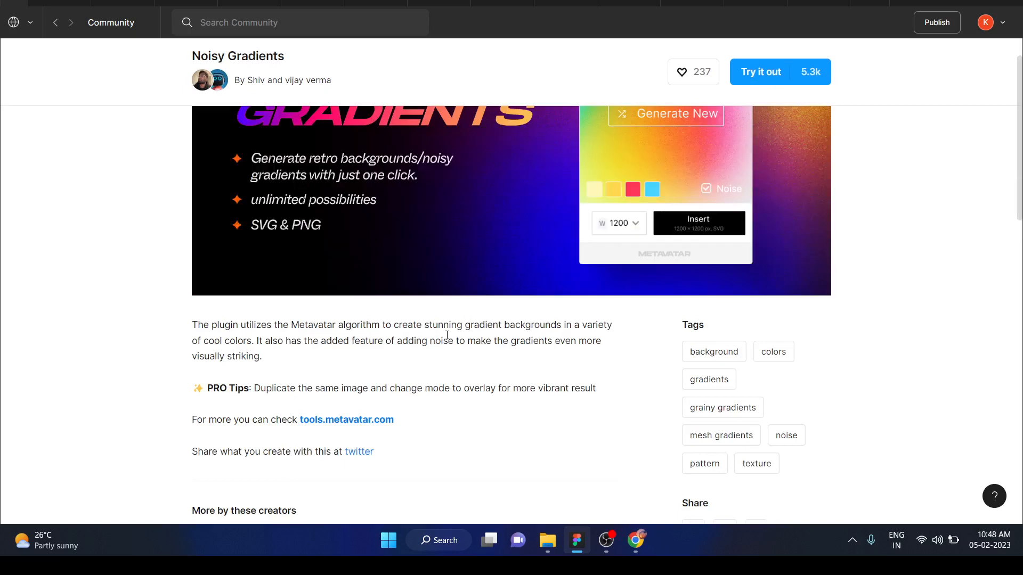
pyautogui.scroll(-2, 447, 335)
pyautogui.scroll(3, 447, 335)
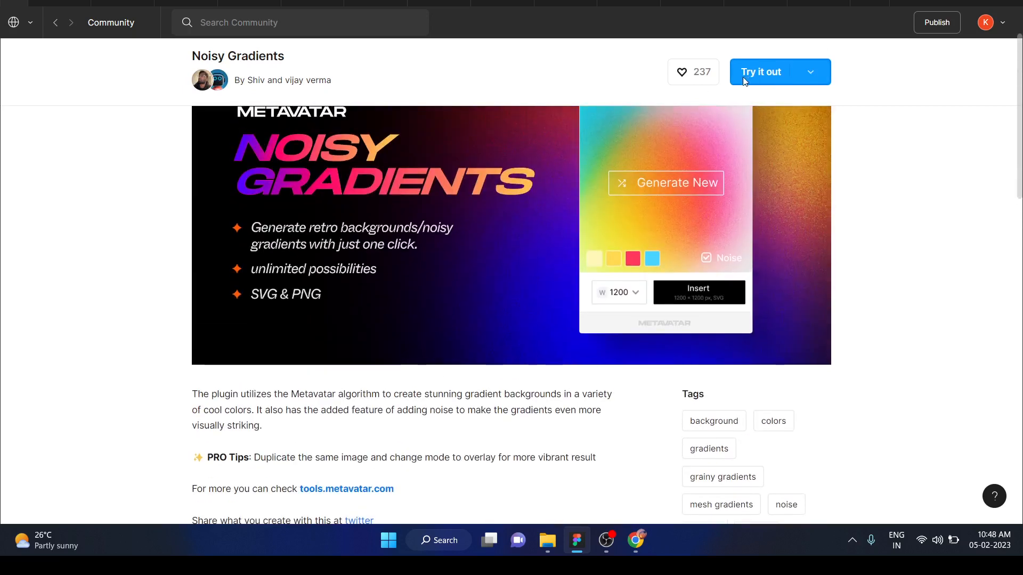
pyautogui.scroll(-5, 480, 361)
pyautogui.scroll(-6, 480, 363)
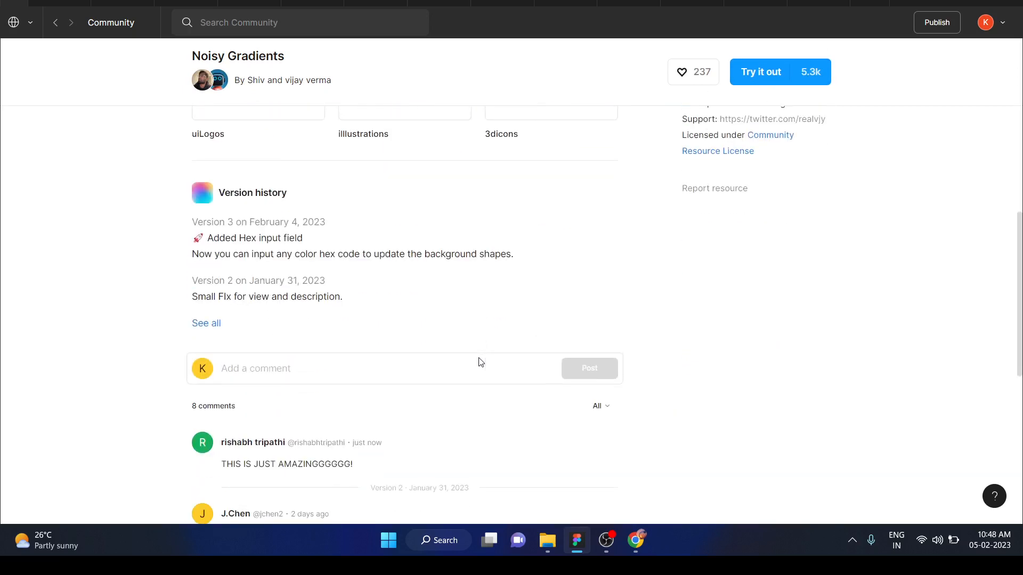
pyautogui.scroll(12, 480, 362)
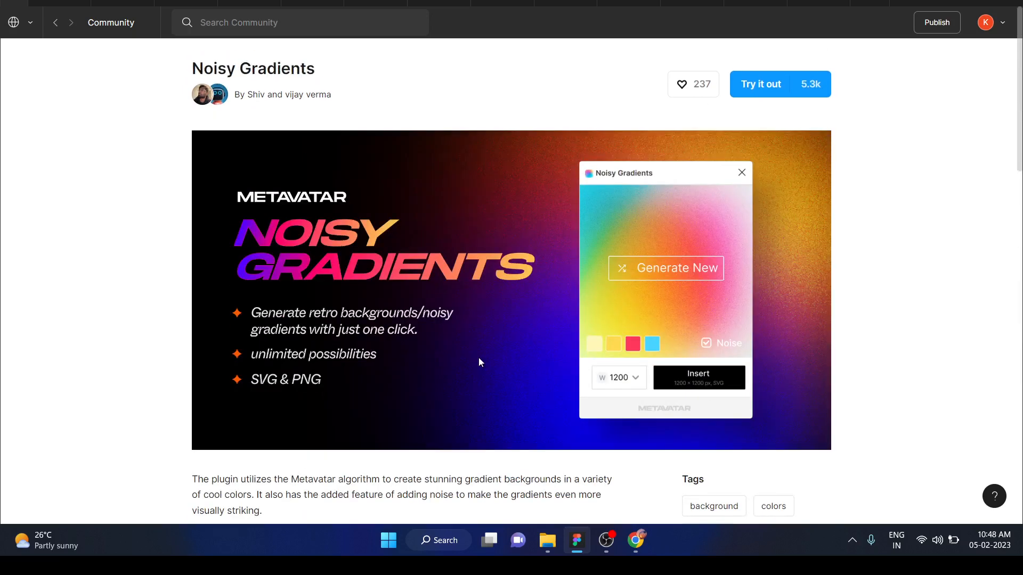
# Leave the plugin page and return to the Channel designs file with the plugin list closed.
pyautogui.click(58, 27)
pyautogui.scroll(10, 221, 169)
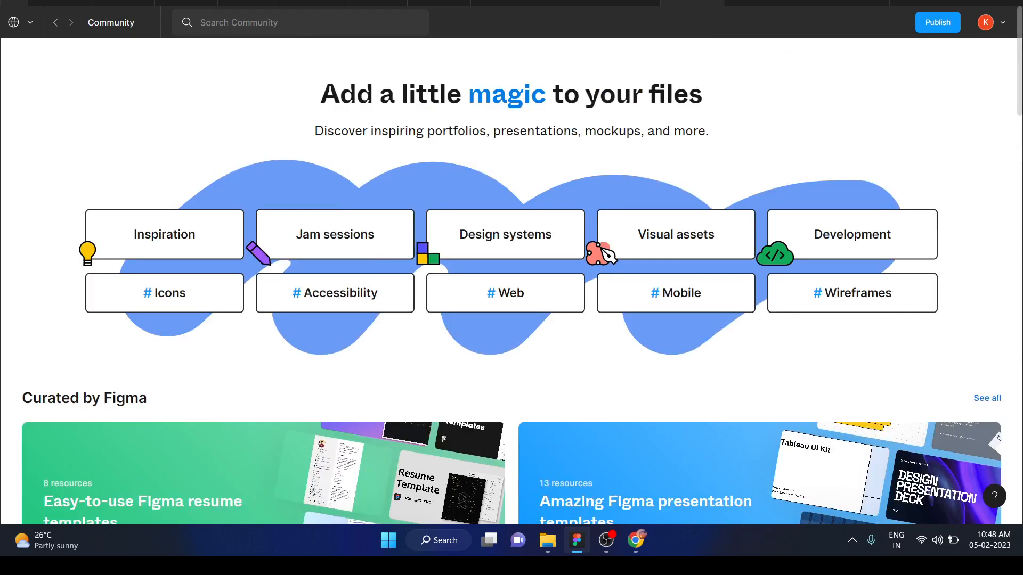
pyautogui.click(819, 3)
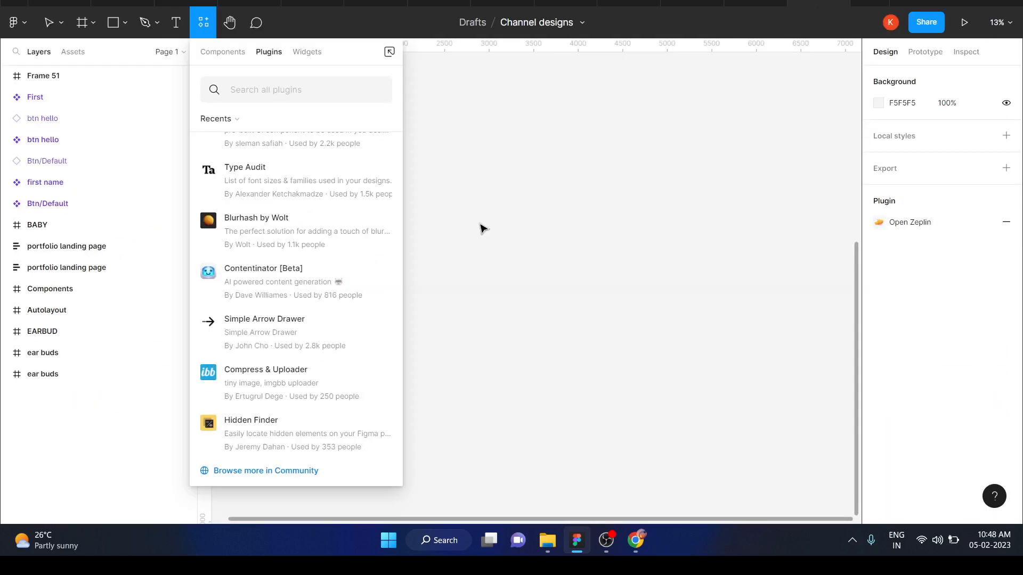
pyautogui.click(480, 228)
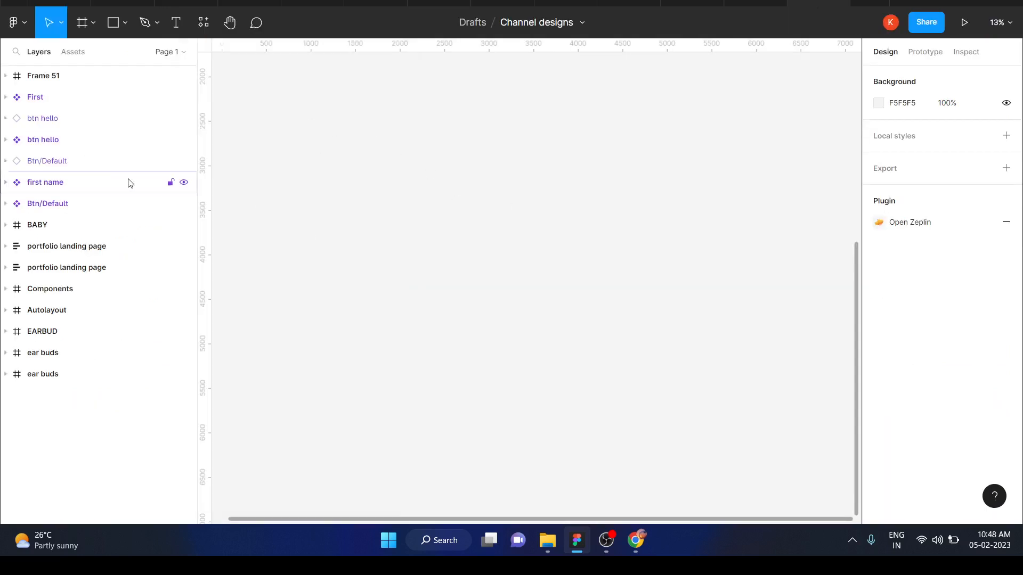
# Run the Iconify plugin from the saved plugins.
pyautogui.rightClick(356, 171)
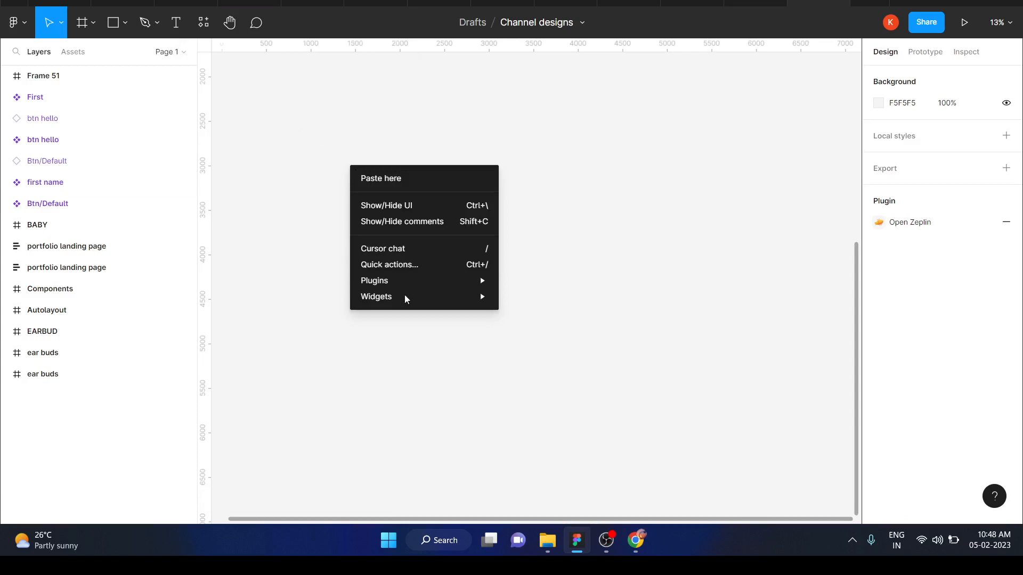
pyautogui.moveTo(409, 287)
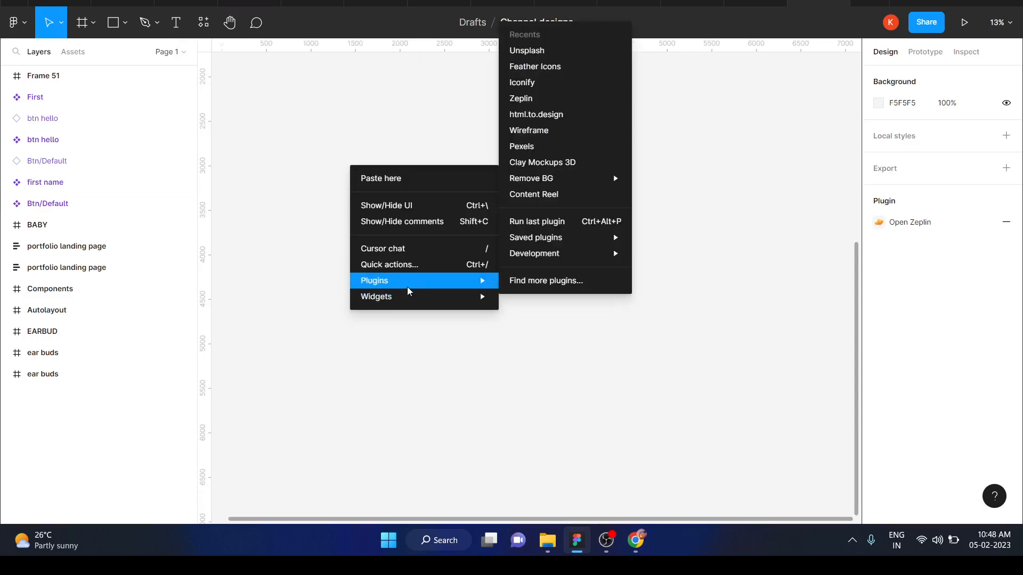
pyautogui.click(411, 353)
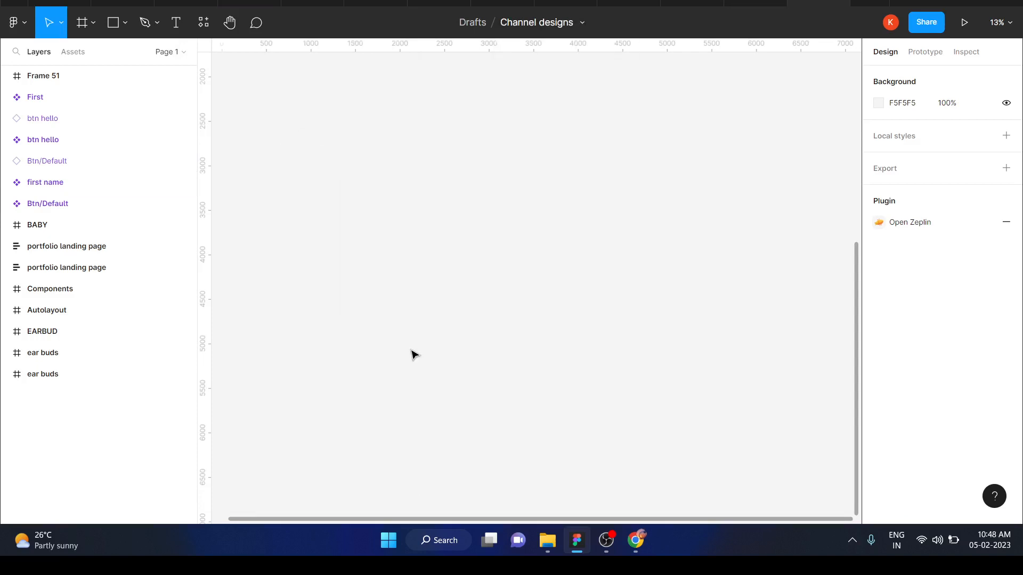
pyautogui.rightClick(358, 288)
pyautogui.moveTo(449, 410)
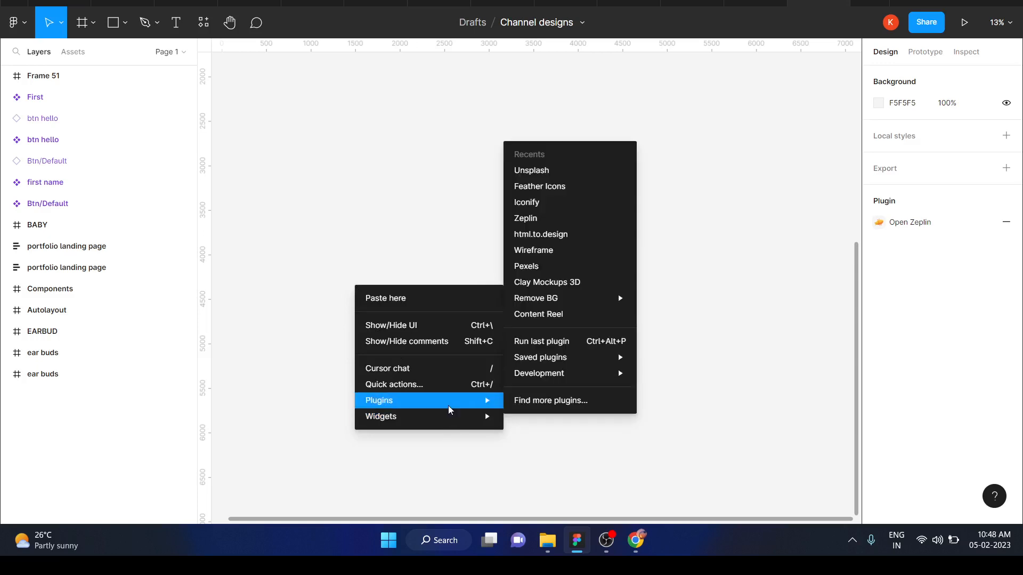
pyautogui.moveTo(586, 357)
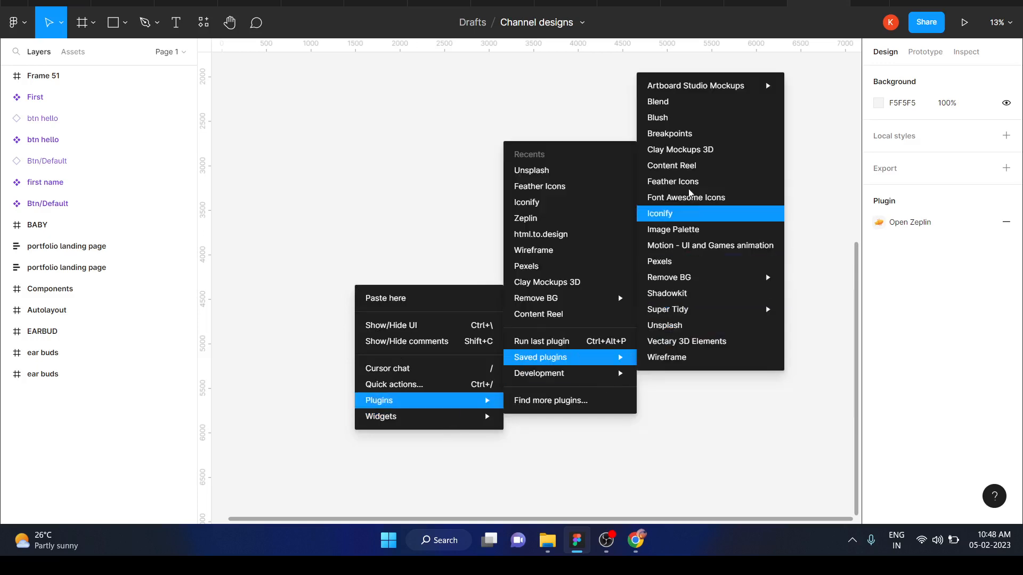
pyautogui.click(674, 215)
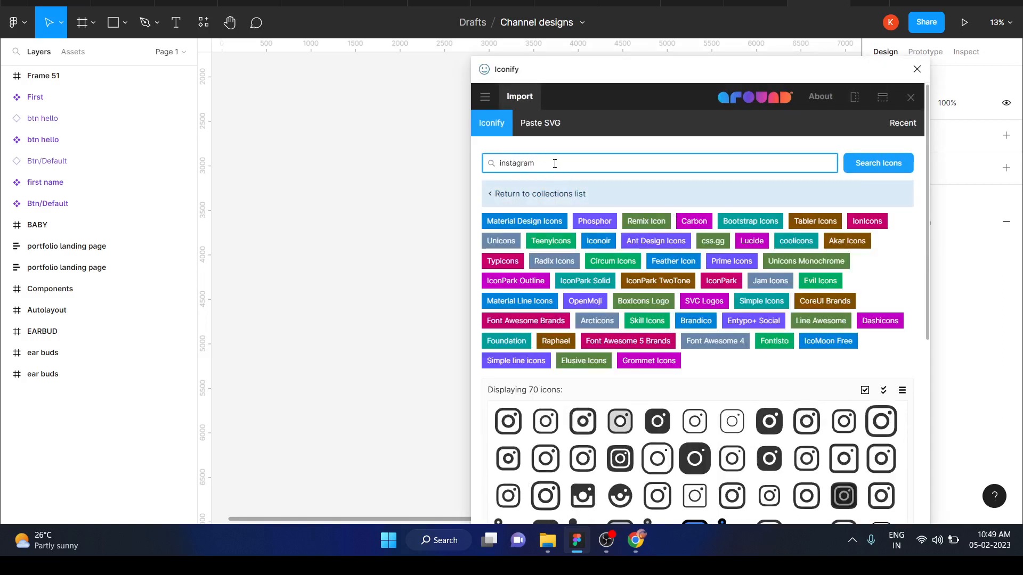
# Search Iconify for "facebook" in place of the previous search term.
pyautogui.moveTo(555, 163); pyautogui.dragTo(454, 167)
pyautogui.press('BackSpace')
pyautogui.write('facebook')
pyautogui.scroll(-2, 661, 366)
pyautogui.scroll(-2, 661, 367)
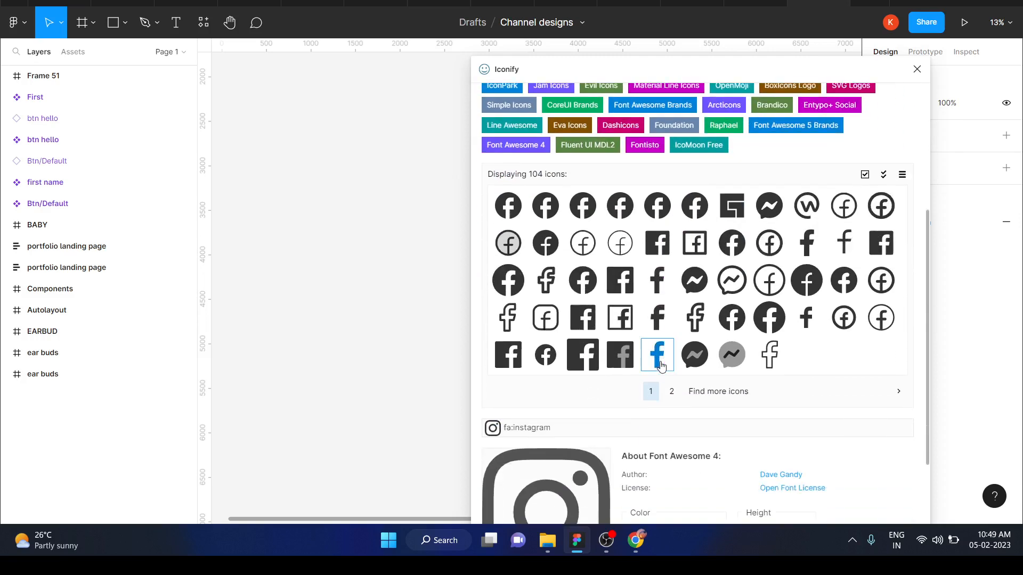
# Place the uim:facebook-f icon on the empty canvas and enlarge it until its vector is about 195 × 375.
pyautogui.moveTo(664, 361); pyautogui.dragTo(384, 269)
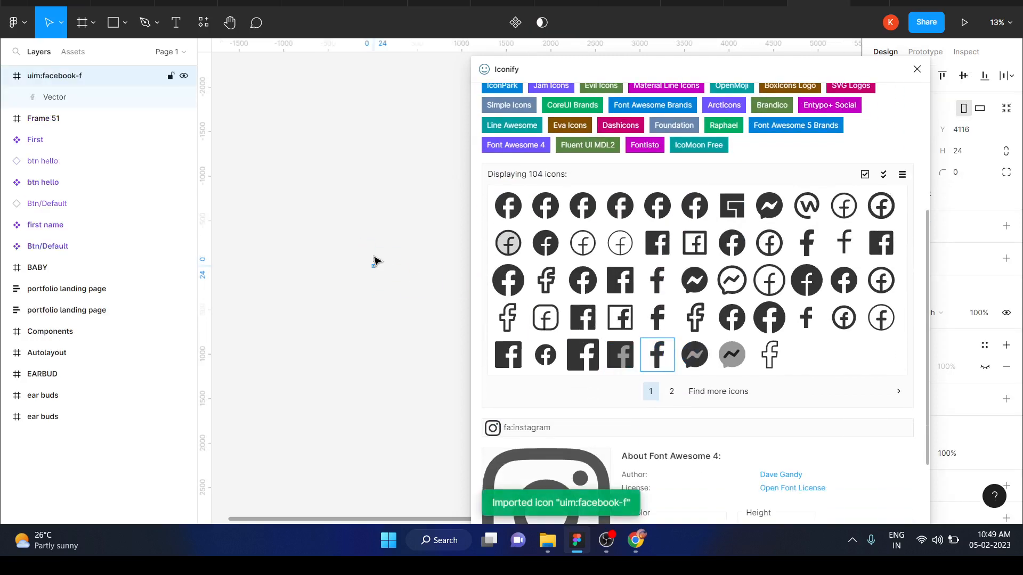
pyautogui.scroll(5, 374, 261)
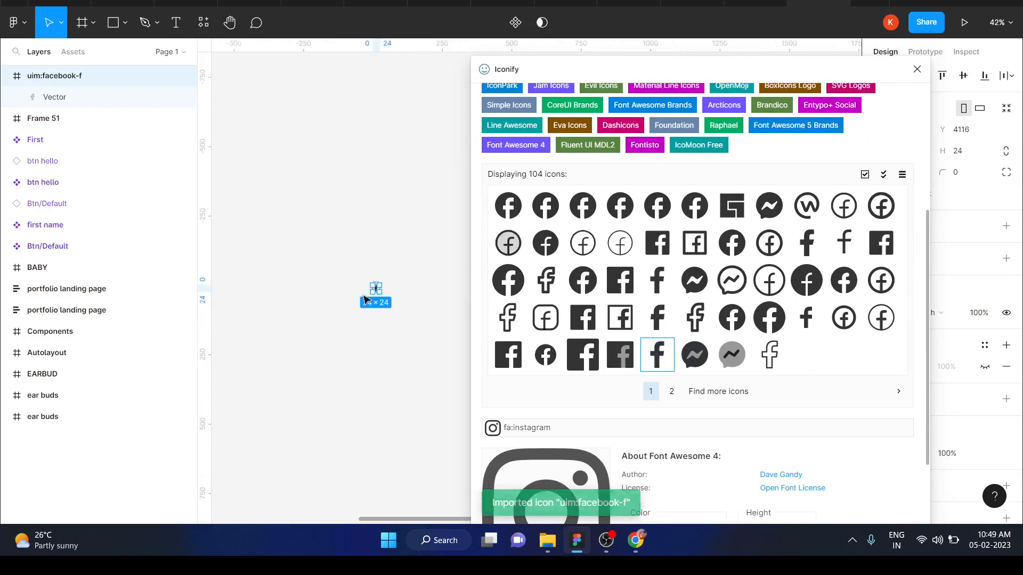
pyautogui.moveTo(373, 289); pyautogui.dragTo(254, 418)
# Change the fill of the placed Facebook icon's vector from black to a strong dark red.
pyautogui.click(314, 271)
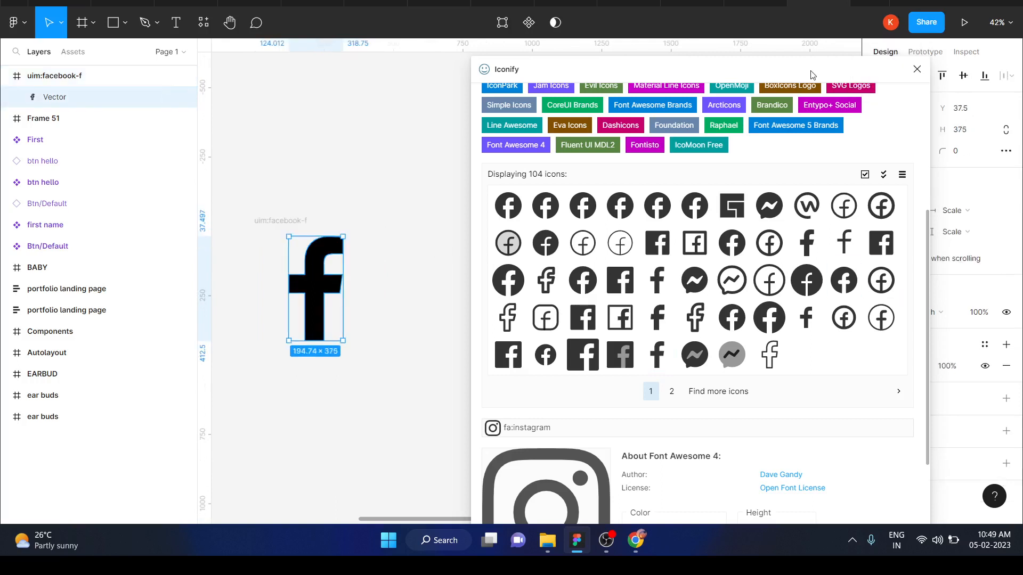
pyautogui.moveTo(811, 71); pyautogui.dragTo(672, 66)
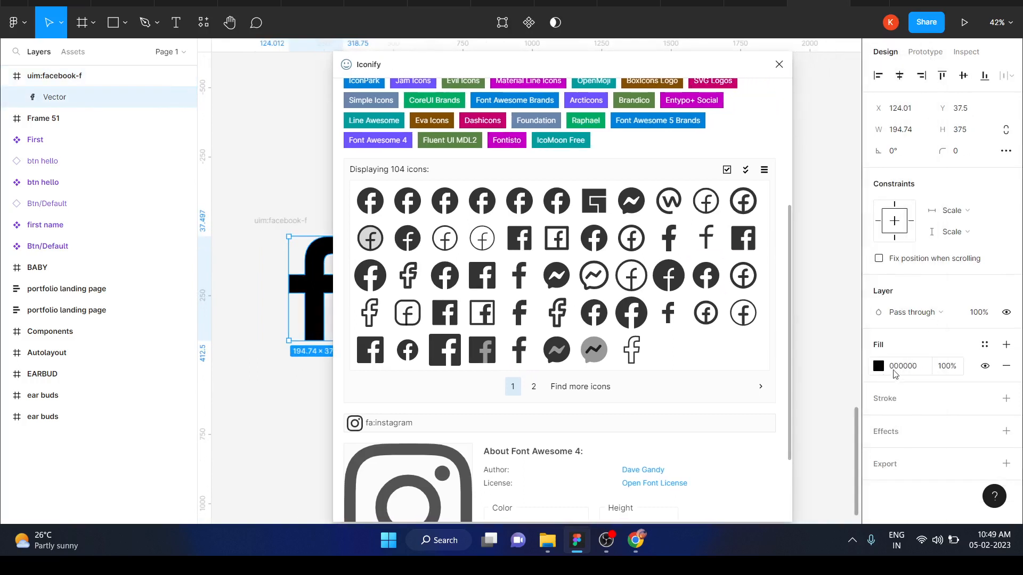
pyautogui.click(879, 366)
pyautogui.click(823, 277)
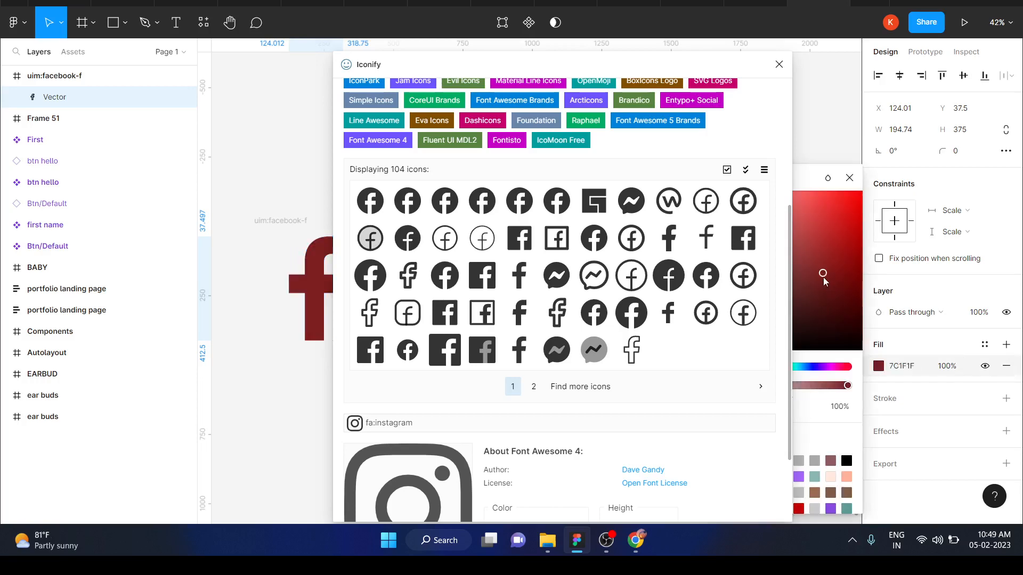
pyautogui.click(841, 244)
pyautogui.click(850, 178)
# Select the uim:facebook-f icon in Iconify and set its import color to the gray #aaa.
pyautogui.moveTo(674, 65); pyautogui.dragTo(886, 52)
pyautogui.scroll(-2, 835, 285)
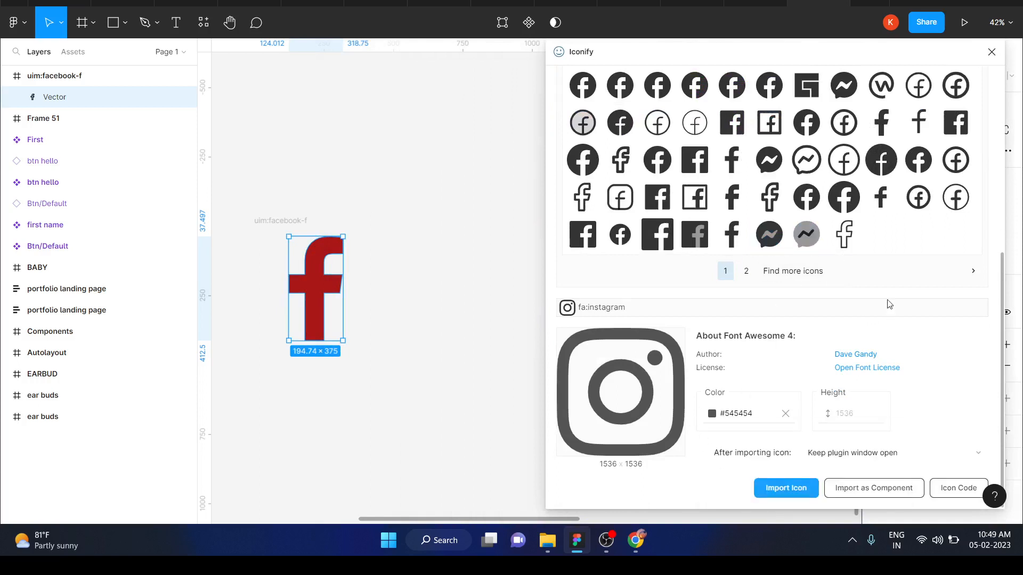
pyautogui.click(729, 238)
pyautogui.click(739, 417)
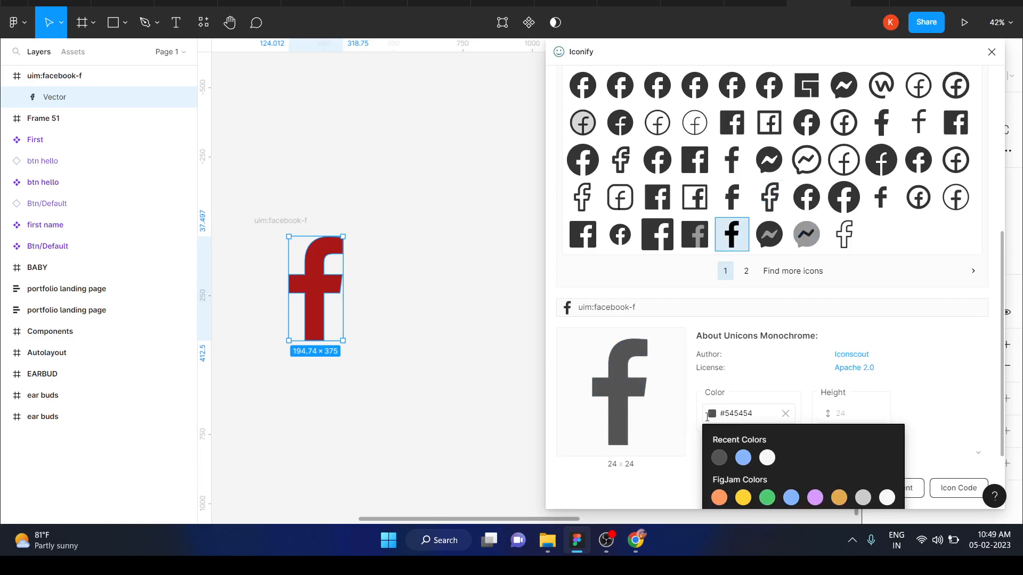
pyautogui.scroll(-2, 745, 461)
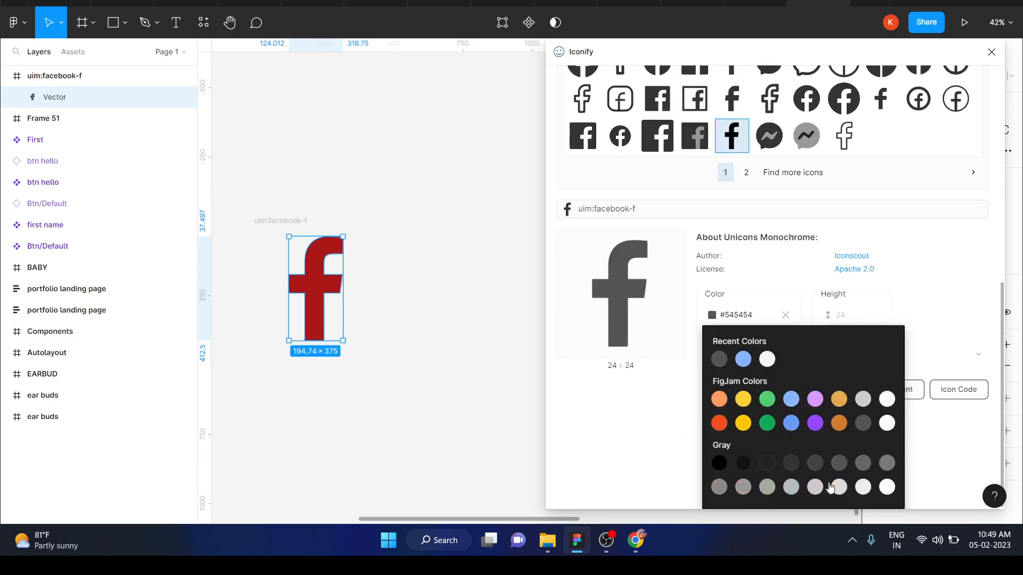
pyautogui.click(885, 463)
pyautogui.click(794, 489)
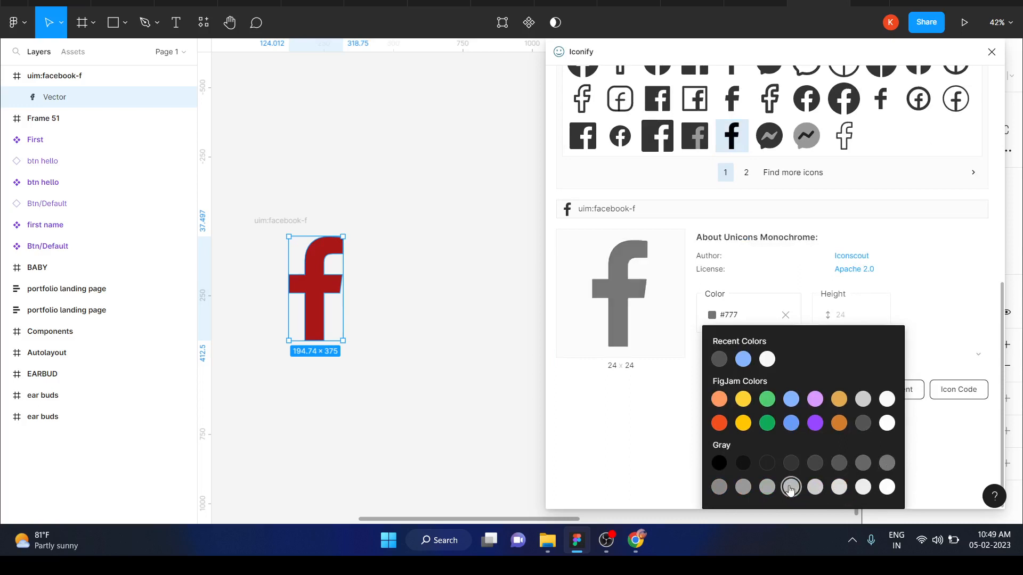
pyautogui.click(767, 488)
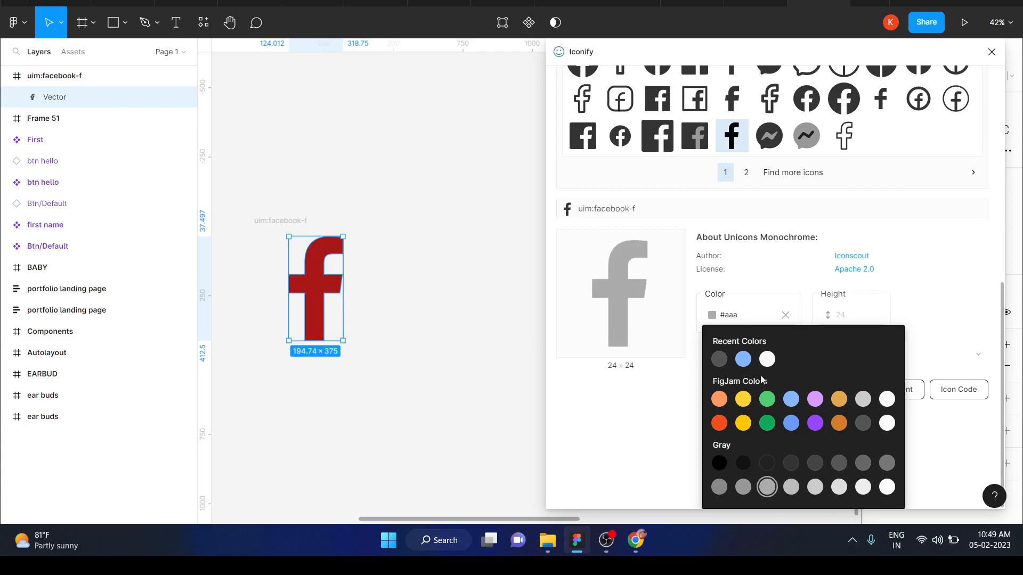
pyautogui.click(618, 440)
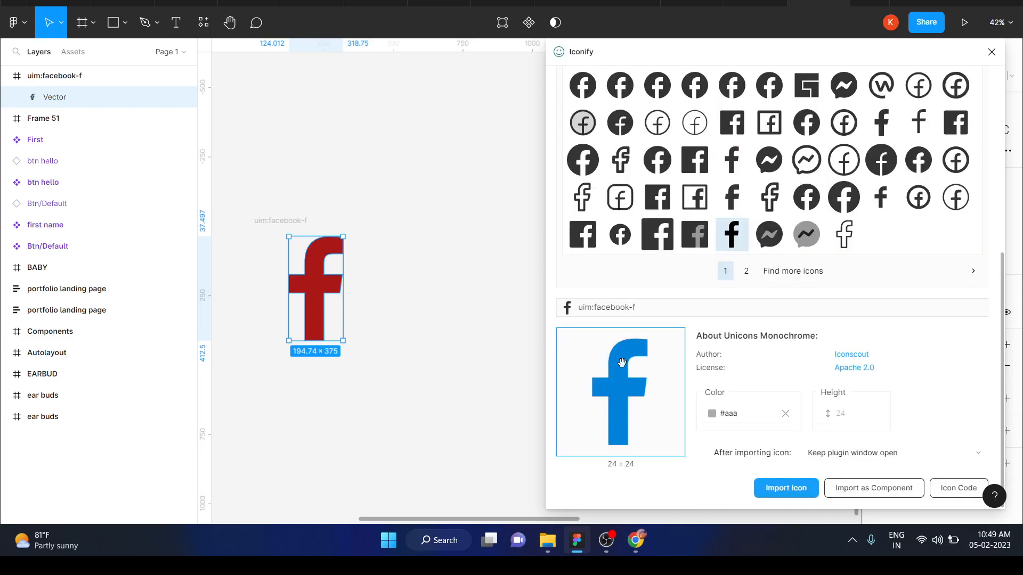
# Close the Iconify plugin without importing the gray Facebook icon.
pyautogui.click(728, 414)
pyautogui.click(690, 404)
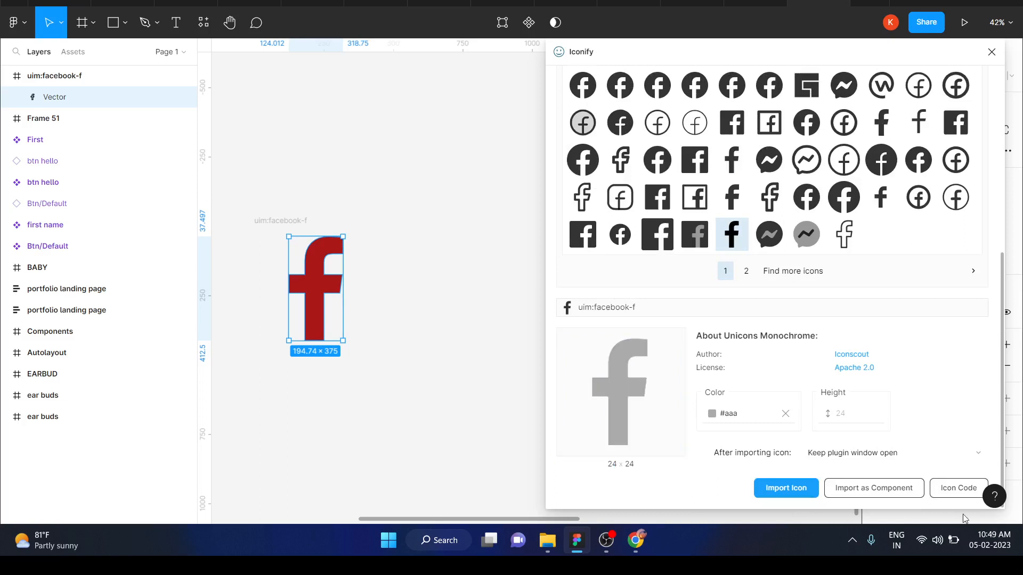
pyautogui.click(991, 53)
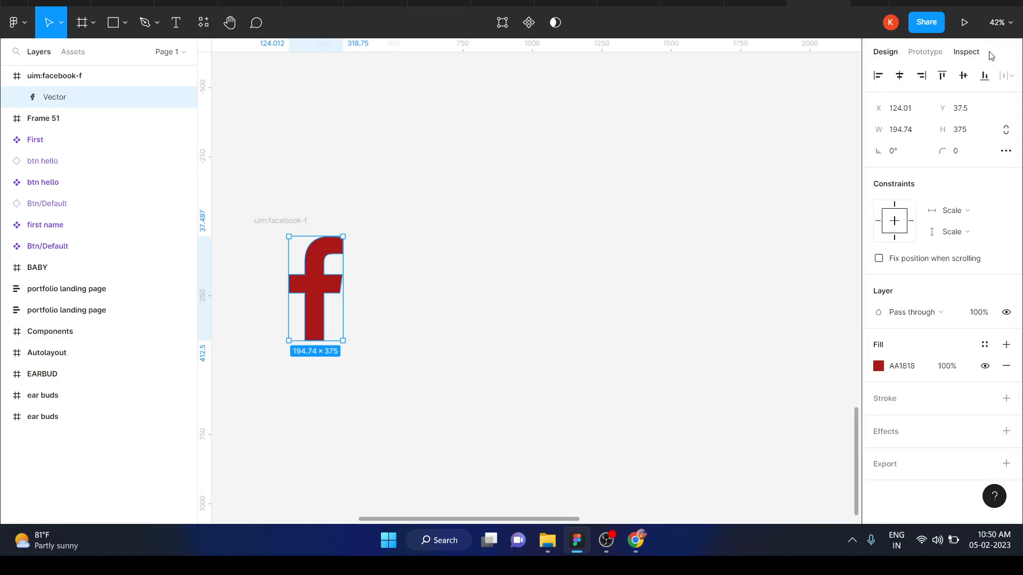
# Run the Feather Icons plugin from the saved plugins.
pyautogui.rightClick(513, 223)
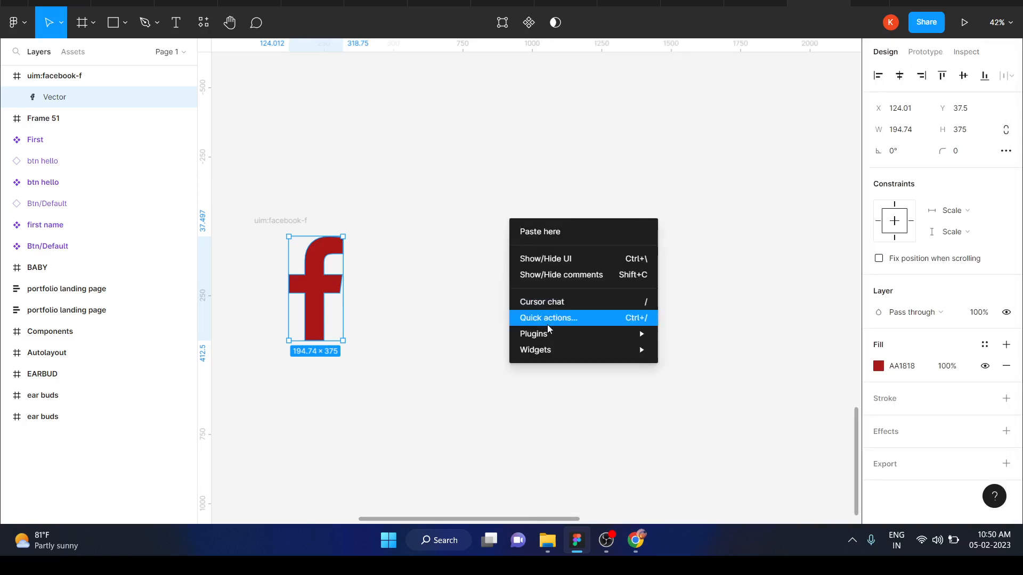
pyautogui.moveTo(552, 333)
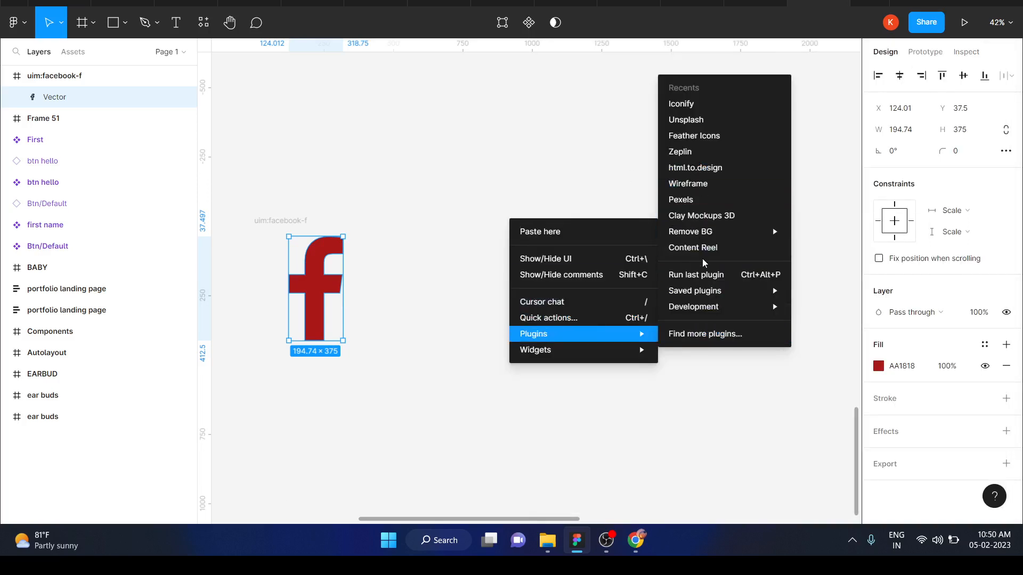
pyautogui.moveTo(714, 308)
pyautogui.moveTo(765, 299)
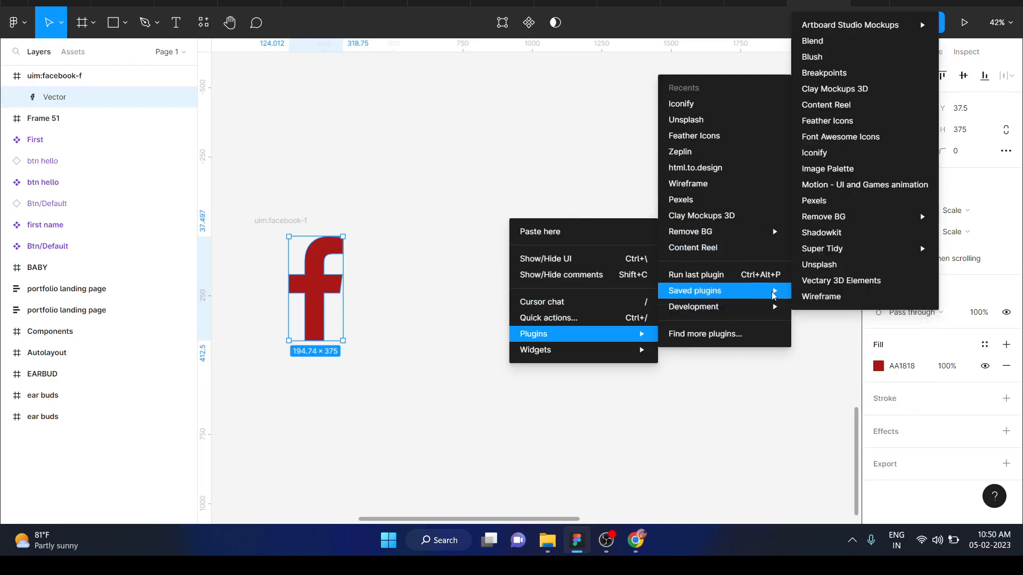
pyautogui.click(847, 123)
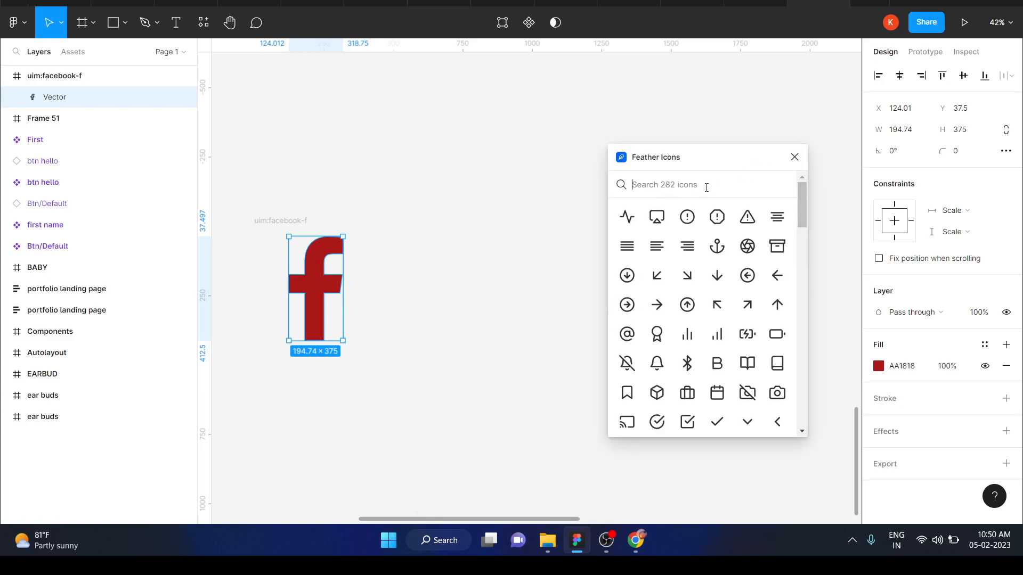
# Place the user-x icon from Feather Icons on the empty canvas beside the red Facebook icon.
pyautogui.scroll(-20, 710, 320)
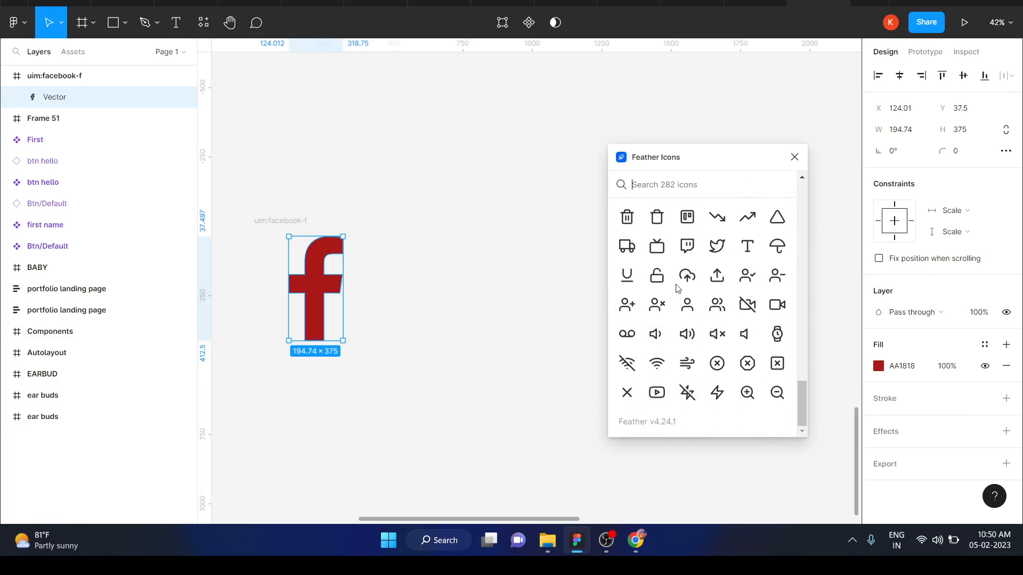
pyautogui.click(658, 309)
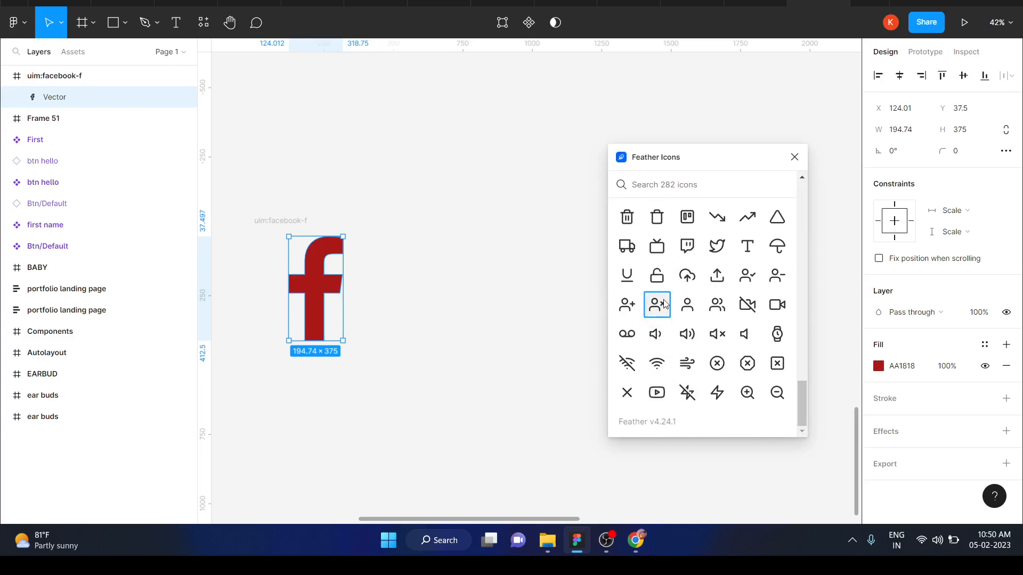
pyautogui.moveTo(664, 304); pyautogui.dragTo(532, 284)
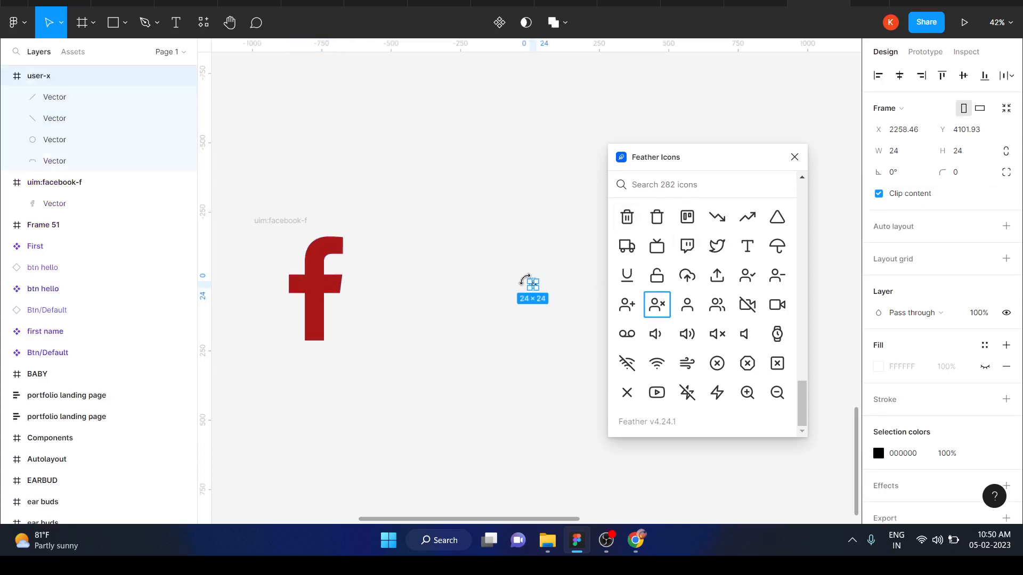
# Enlarge the user-x icon frame to about 297 × 297 and move it close beside the Facebook icon.
pyautogui.scroll(1, 525, 280)
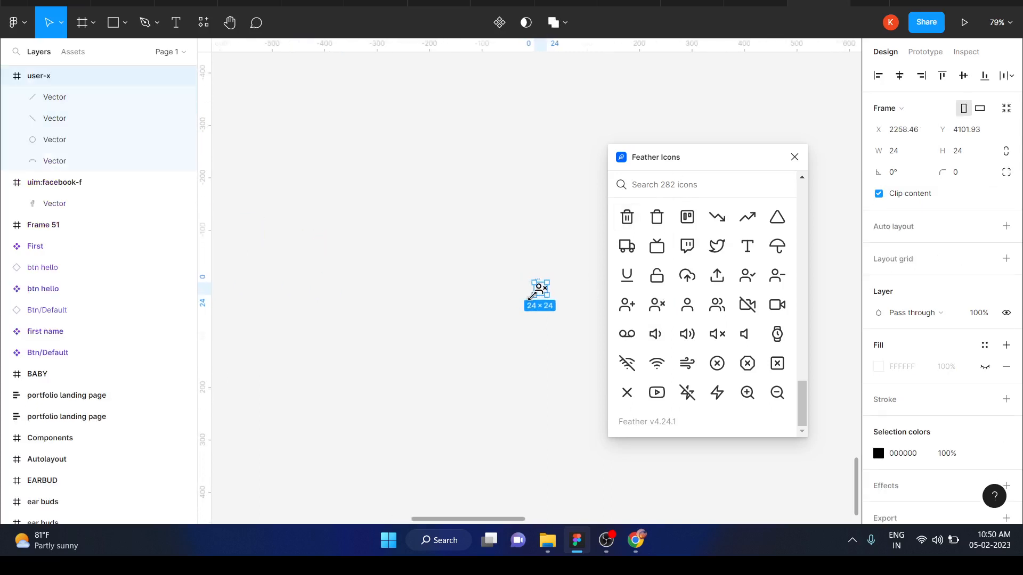
pyautogui.moveTo(532, 297); pyautogui.dragTo(388, 390)
pyautogui.hscroll(-3, 392, 397)
pyautogui.scroll(-3, 392, 397)
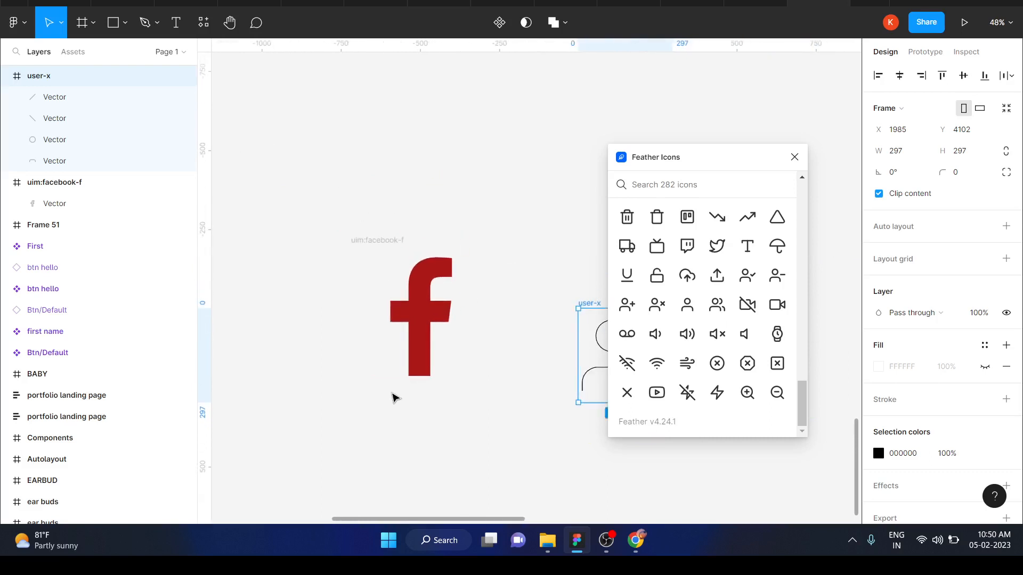
pyautogui.hscroll(4, 393, 398)
pyautogui.moveTo(410, 337); pyautogui.dragTo(351, 306)
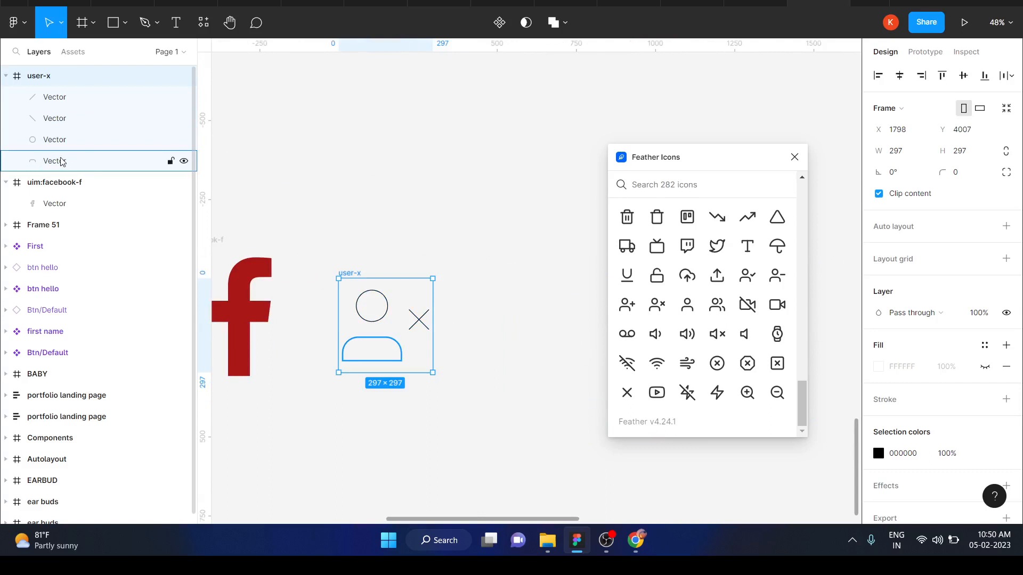
# Change the stroke color of all four vectors in the user-x icon to the dark red 6D1212.
pyautogui.click(59, 106)
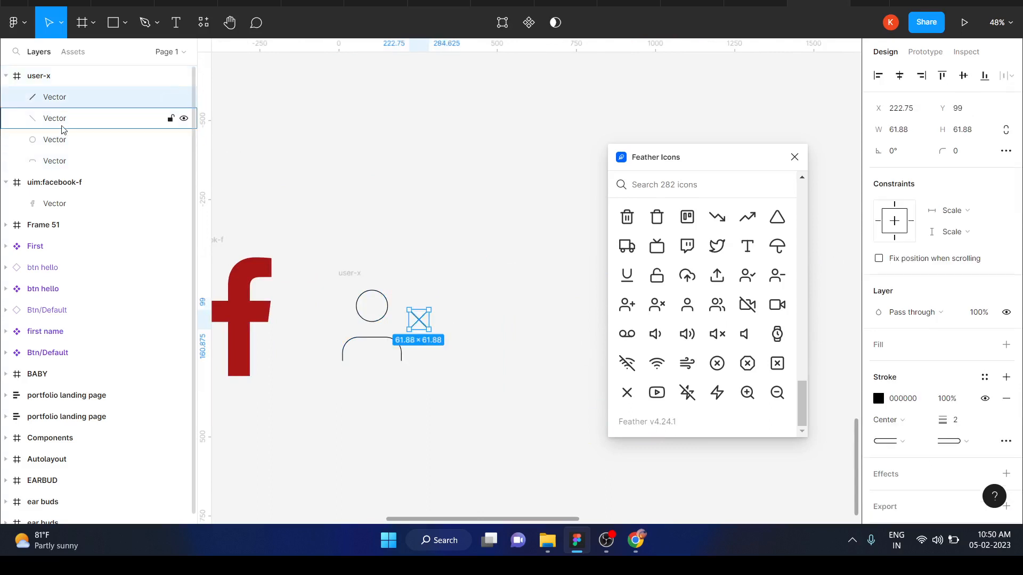
pyautogui.keyDown('shift'); pyautogui.click(61, 159); pyautogui.keyUp('shift')
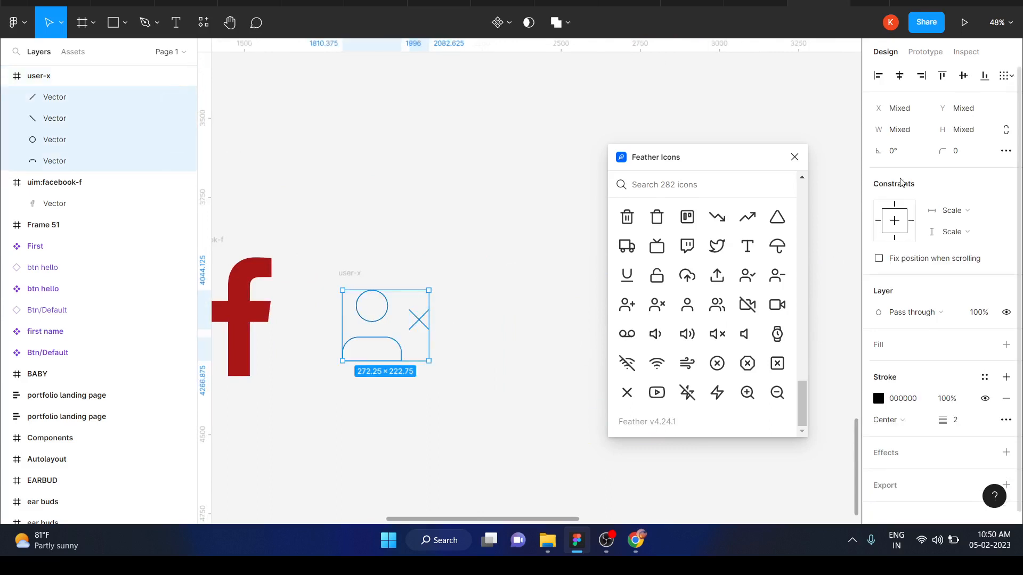
pyautogui.click(912, 400)
pyautogui.doubleClick(876, 402)
pyautogui.click(878, 400)
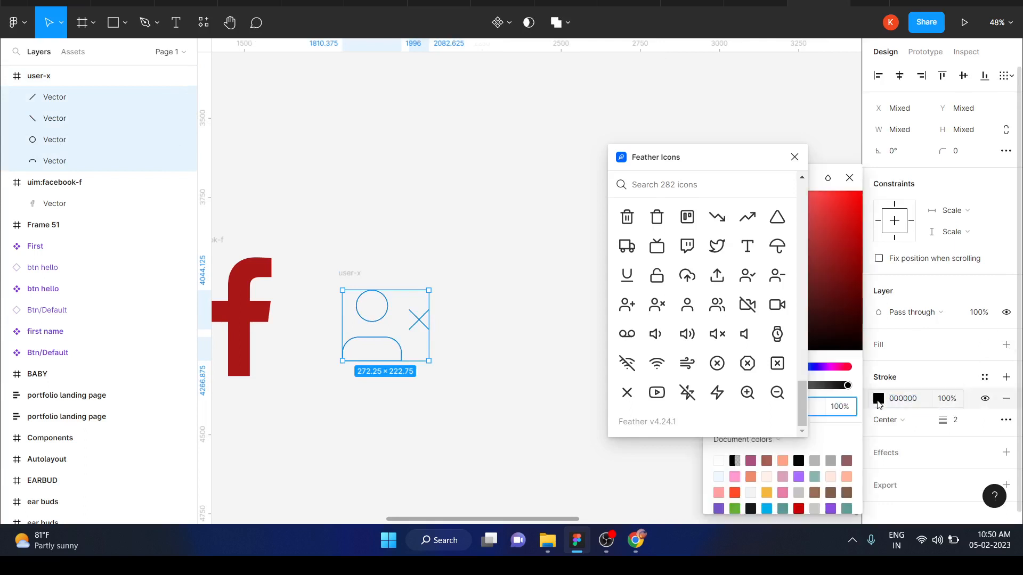
pyautogui.click(837, 290)
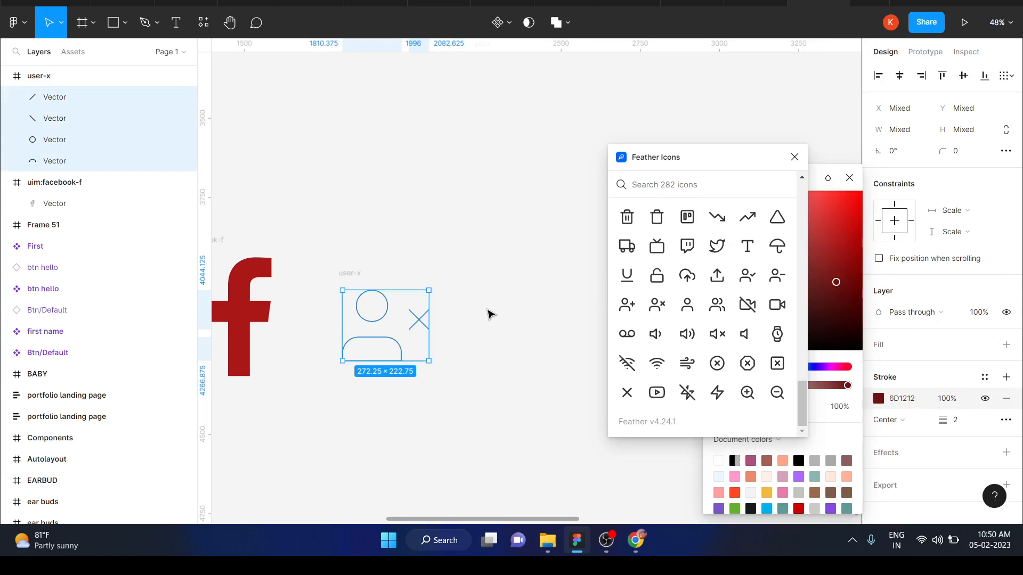
pyautogui.click(490, 311)
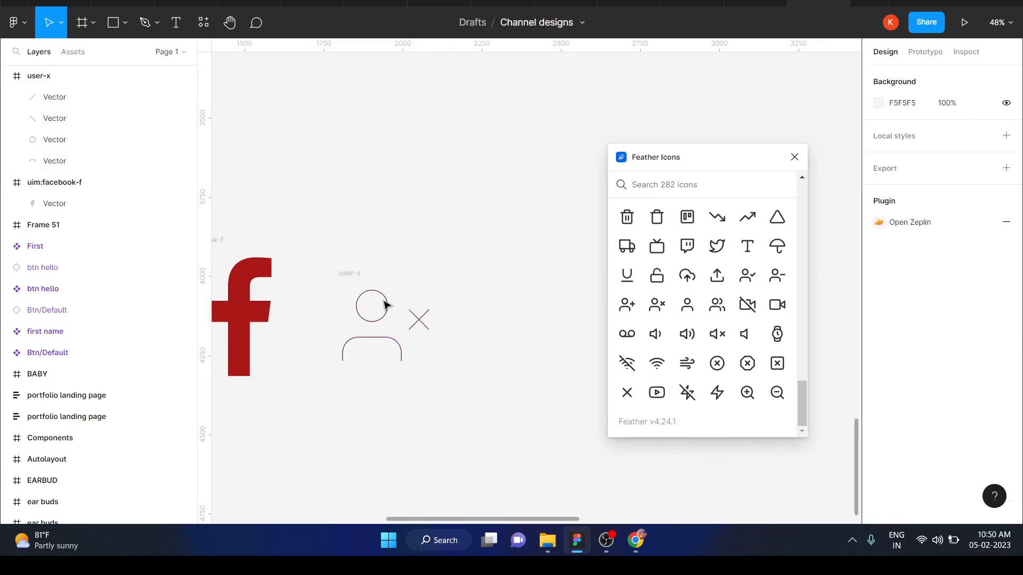
# Set the stroke width of all four user-x vectors to 36.
pyautogui.click(350, 273)
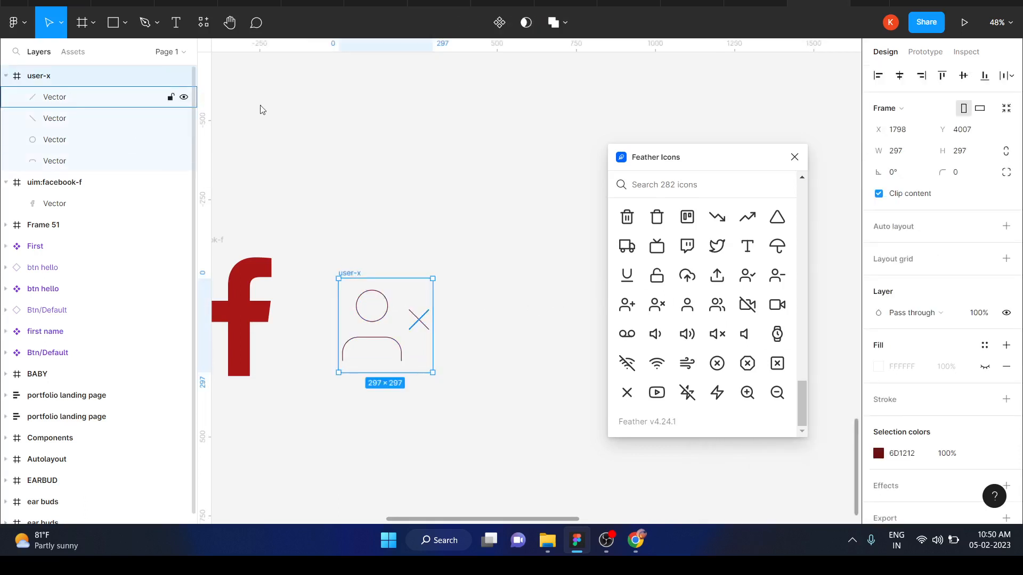
pyautogui.click(80, 100)
pyautogui.keyDown('shift'); pyautogui.click(70, 164); pyautogui.keyUp('shift')
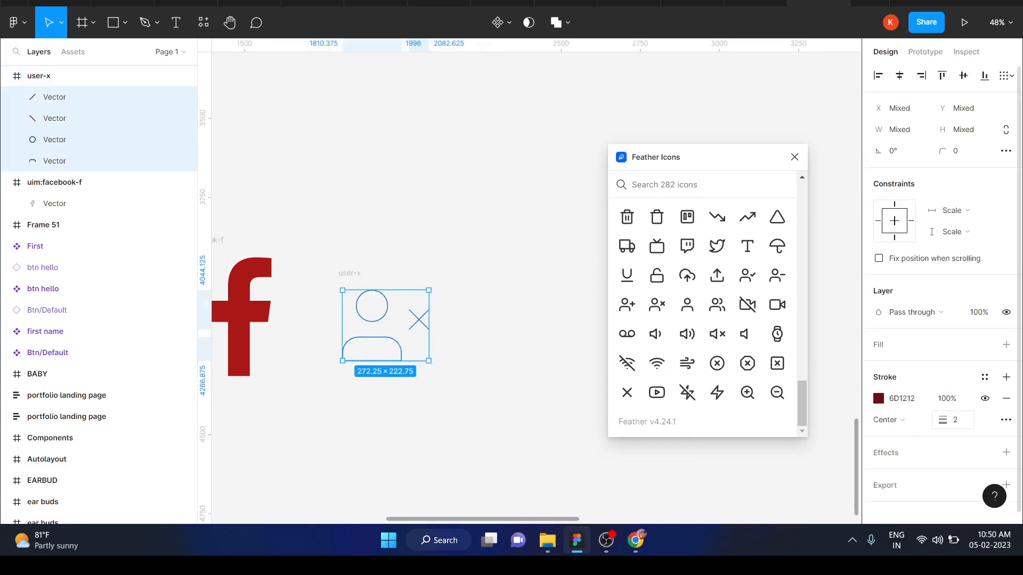
pyautogui.moveTo(943, 420)
pyautogui.mouseDown()
pyautogui.moveTo(1004, 422)
pyautogui.moveTo(985, 424)
pyautogui.mouseUp()
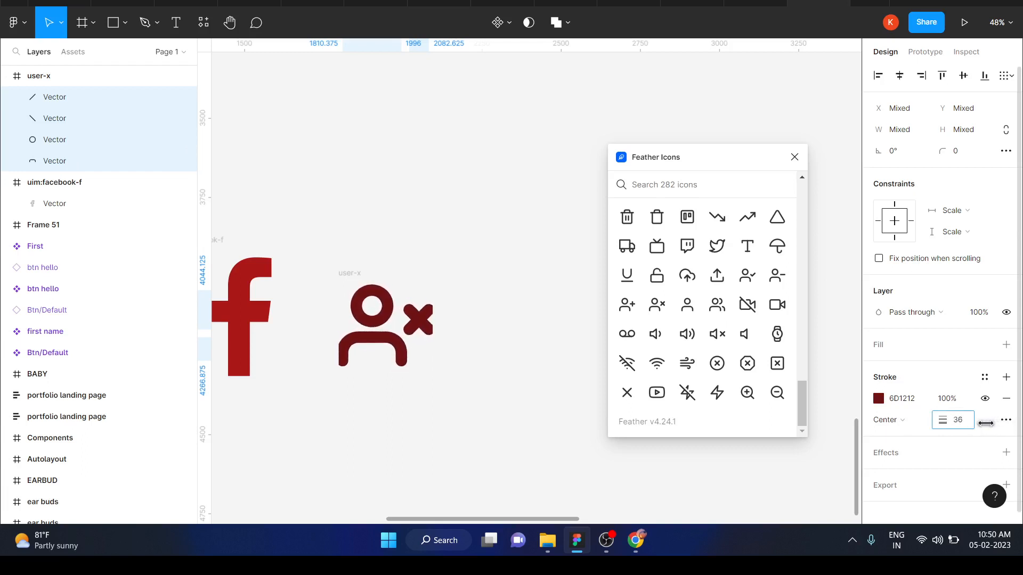
pyautogui.click(510, 304)
pyautogui.hscroll(-3, 509, 305)
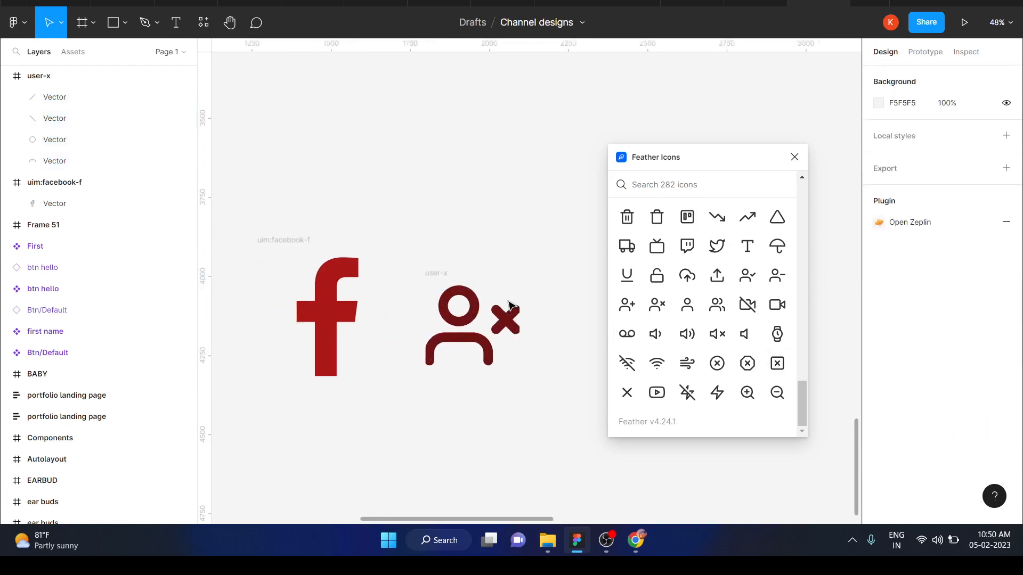
pyautogui.hscroll(-1, 509, 304)
pyautogui.hscroll(1, 509, 305)
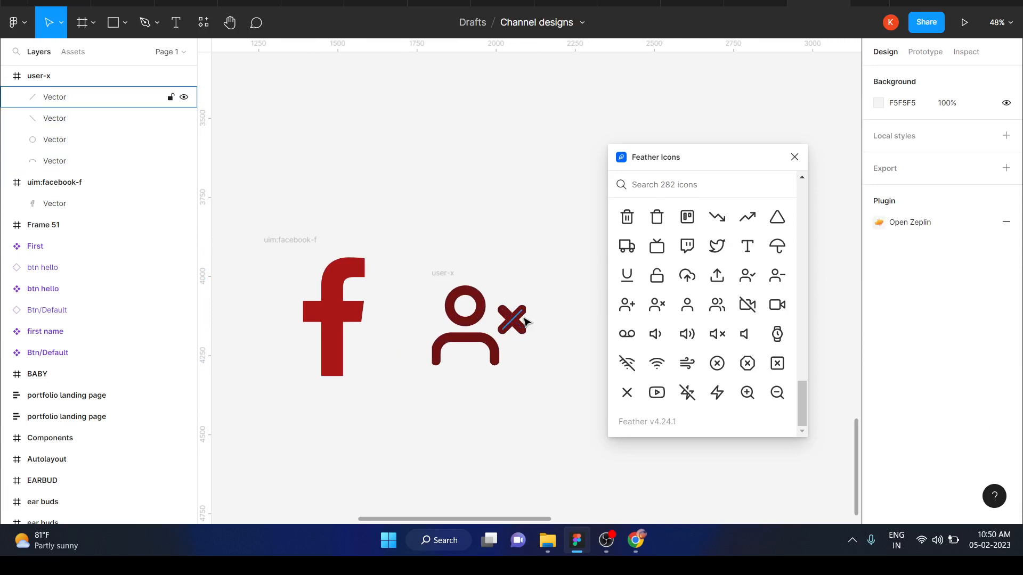
# Close Feather Icons and run the Unsplash plugin from the saved plugins.
pyautogui.click(794, 157)
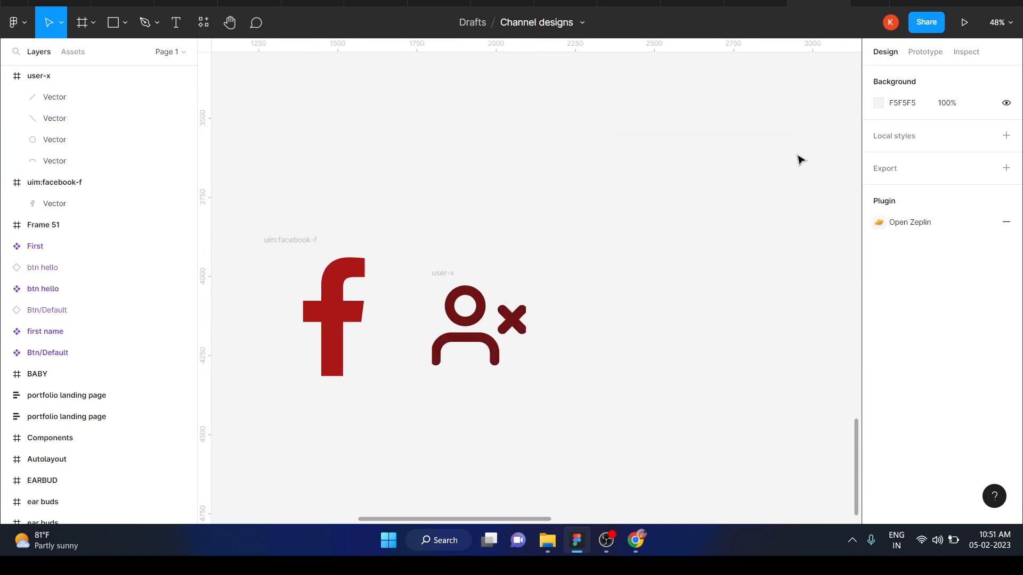
pyautogui.scroll(-4, 487, 359)
pyautogui.rightClick(487, 359)
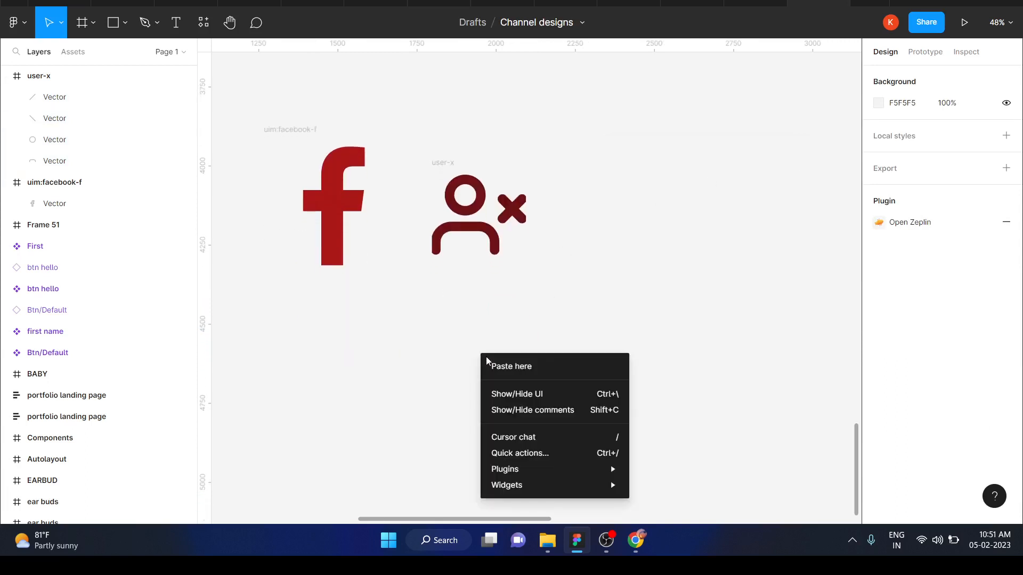
pyautogui.moveTo(576, 465)
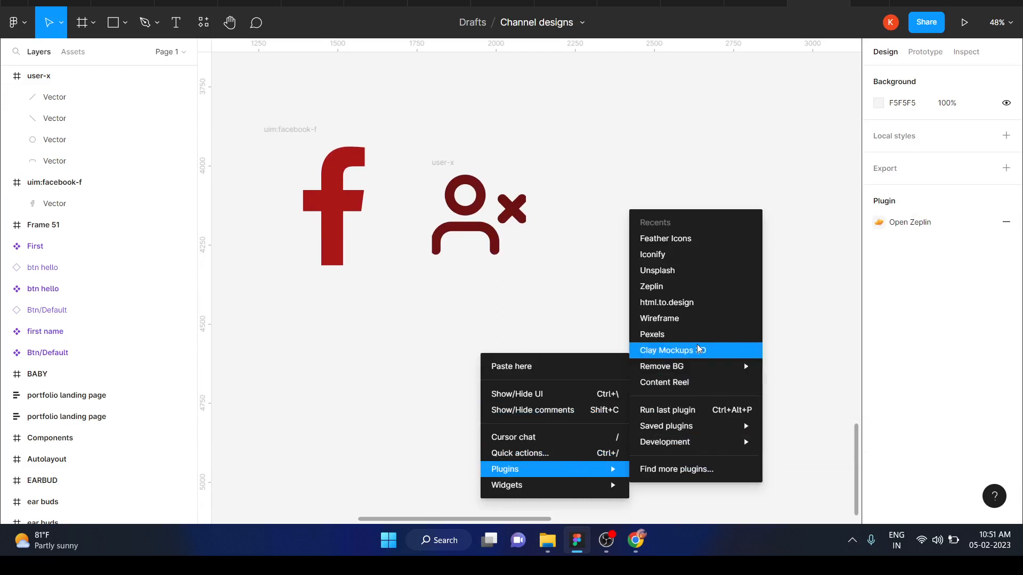
pyautogui.moveTo(714, 425)
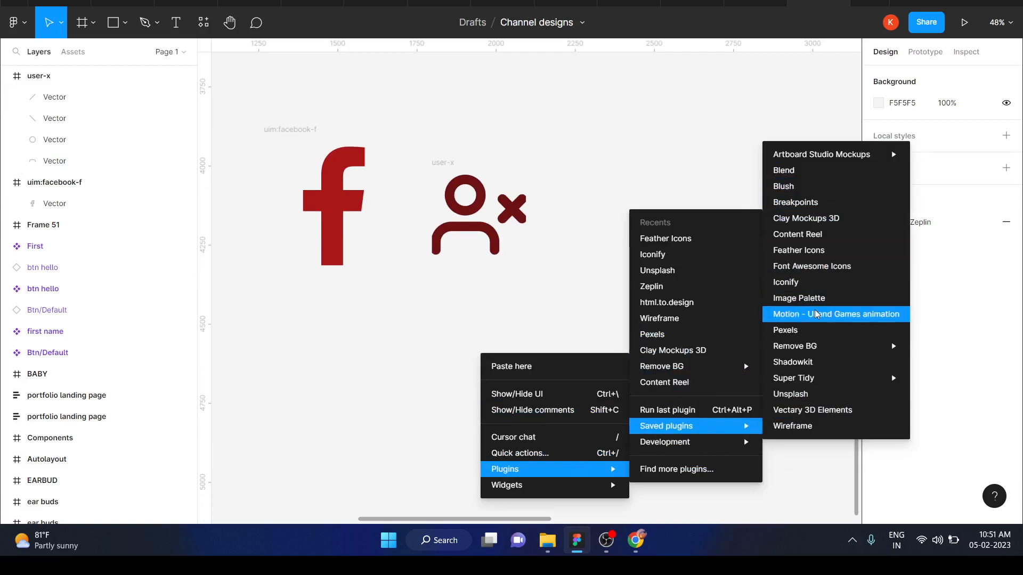
pyautogui.moveTo(810, 356)
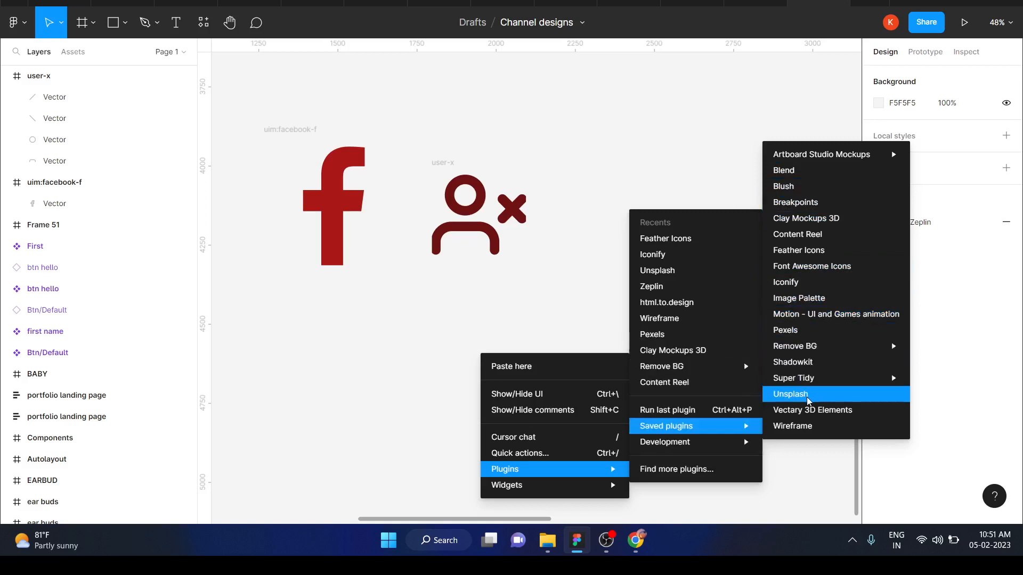
pyautogui.click(808, 401)
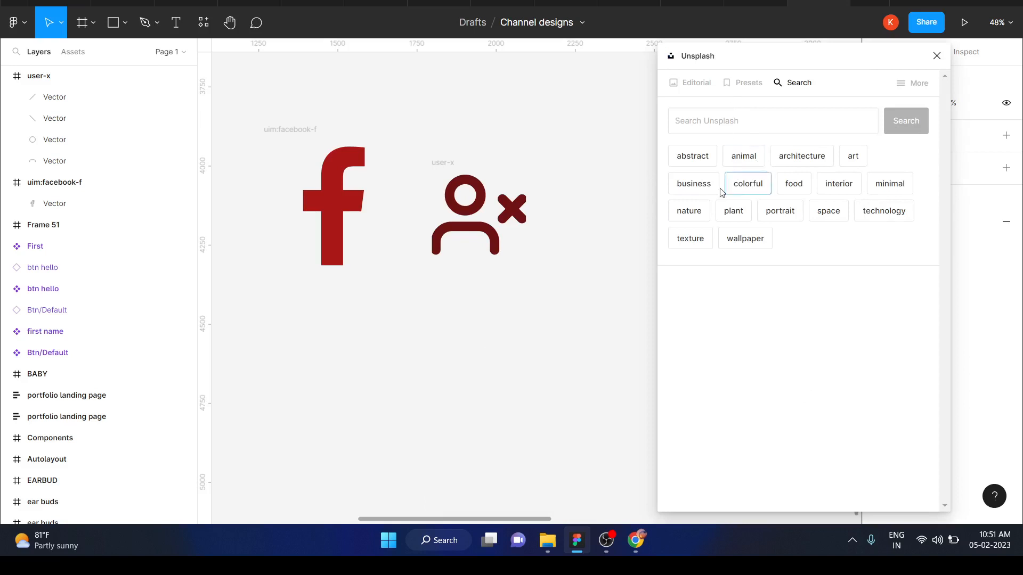
# Look up Unsplash's portrait category and place the photo of the woman against a blue-purple backdrop on the canvas.
pyautogui.click(781, 210)
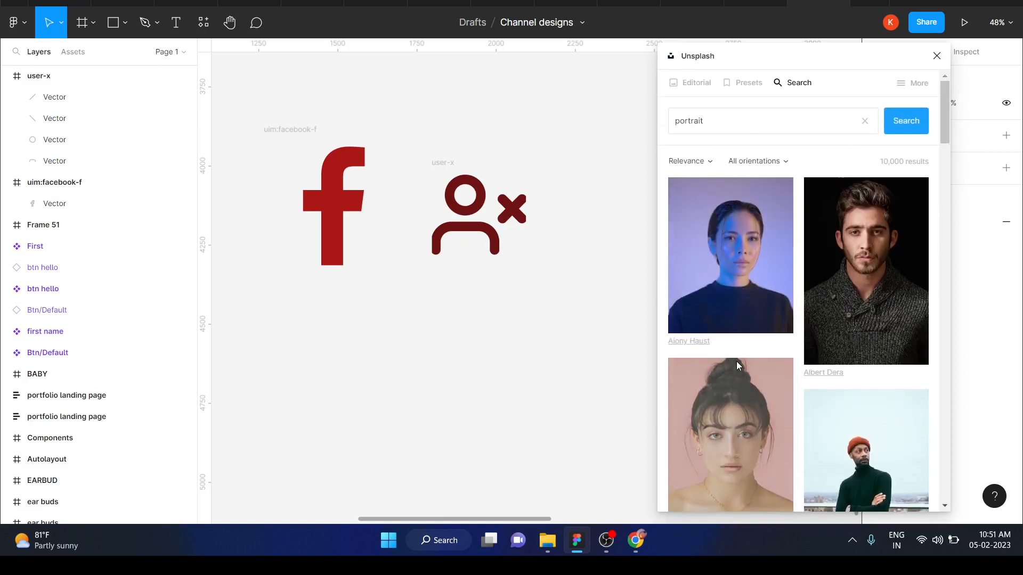
pyautogui.moveTo(729, 256); pyautogui.dragTo(497, 381)
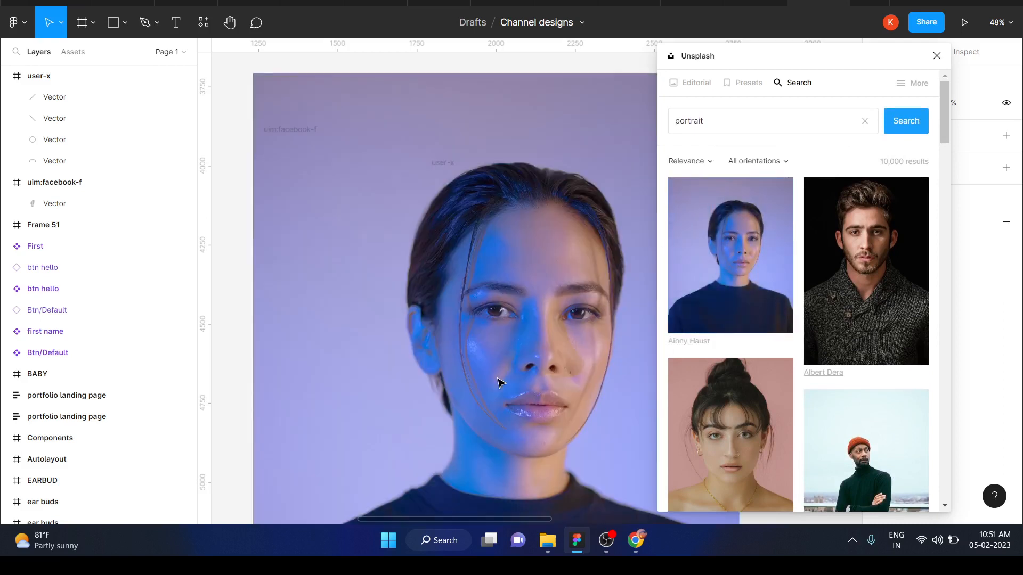
pyautogui.scroll(-3, 500, 382)
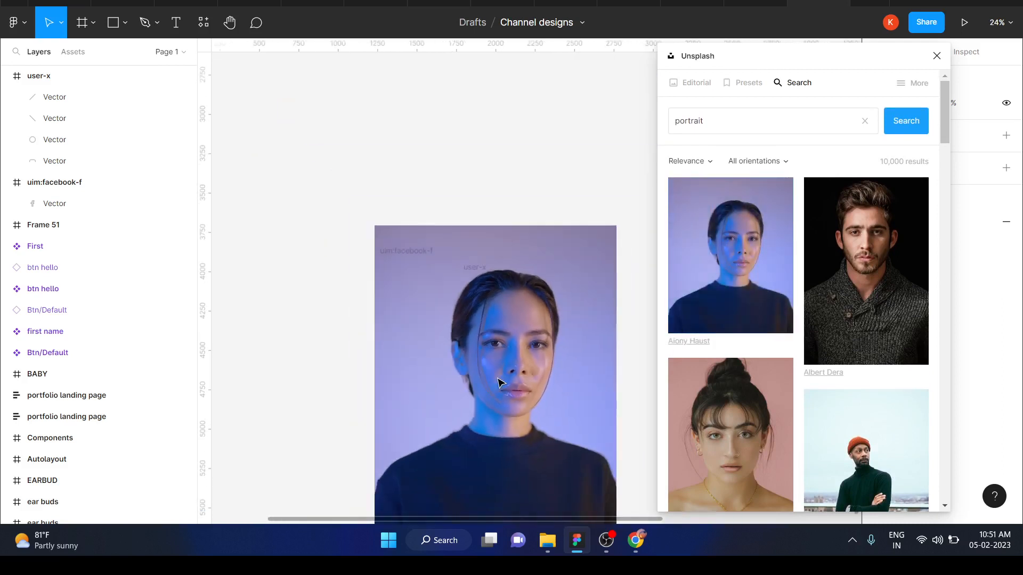
# Shrink the Unsplash portrait to about 878 × 1097 and position it beside the user-x icon, aligned with its top edge.
pyautogui.click(385, 235)
pyautogui.moveTo(375, 225); pyautogui.dragTo(479, 355)
pyautogui.scroll(-3, 485, 355)
pyautogui.hscroll(3, 485, 356)
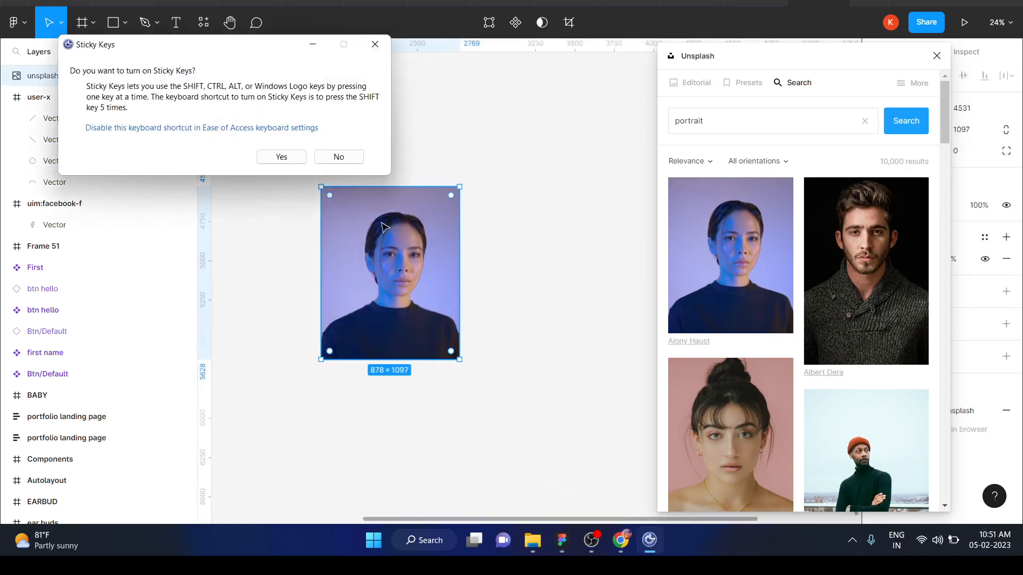
pyautogui.click(338, 157)
pyautogui.moveTo(399, 259); pyautogui.dragTo(463, 176)
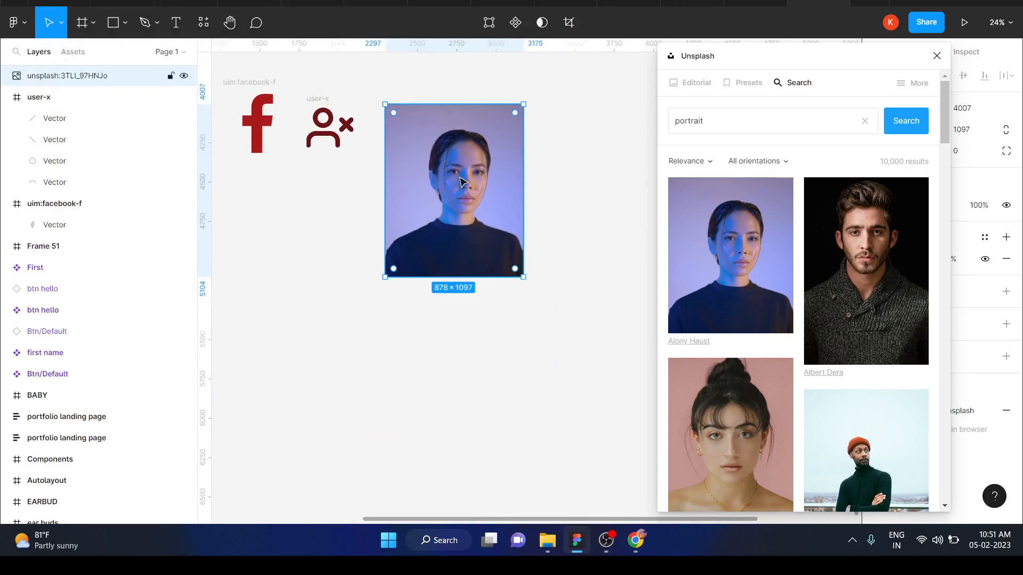
# Close Unsplash and run the Pexels plugin from the saved plugins.
pyautogui.click(937, 56)
pyautogui.rightClick(688, 279)
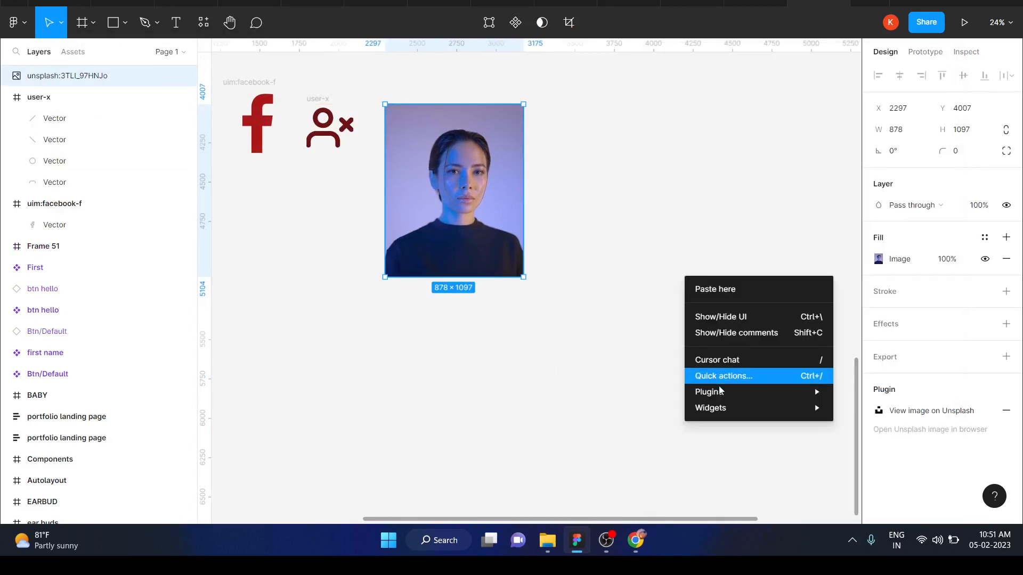
pyautogui.moveTo(723, 397)
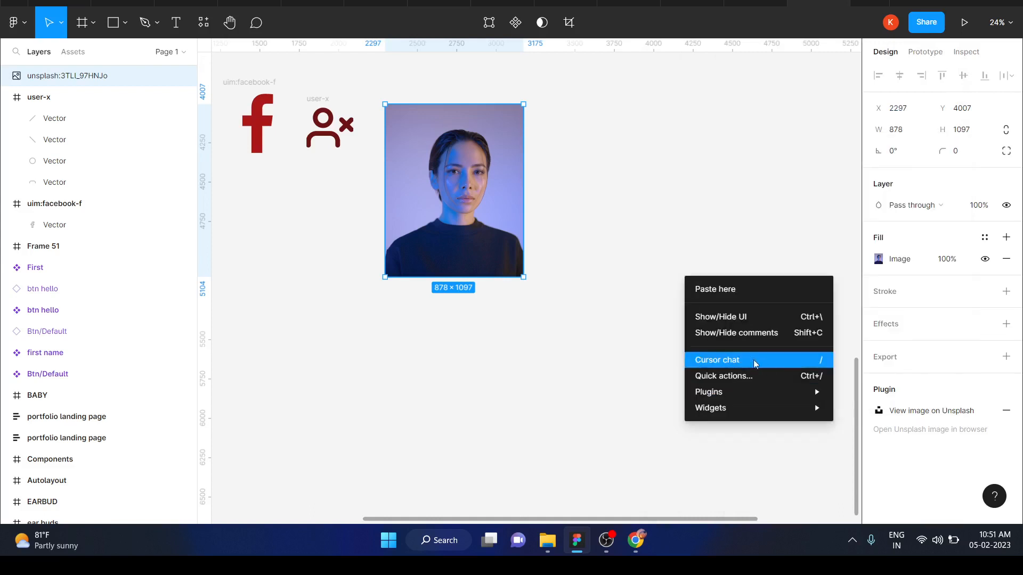
pyautogui.moveTo(820, 400)
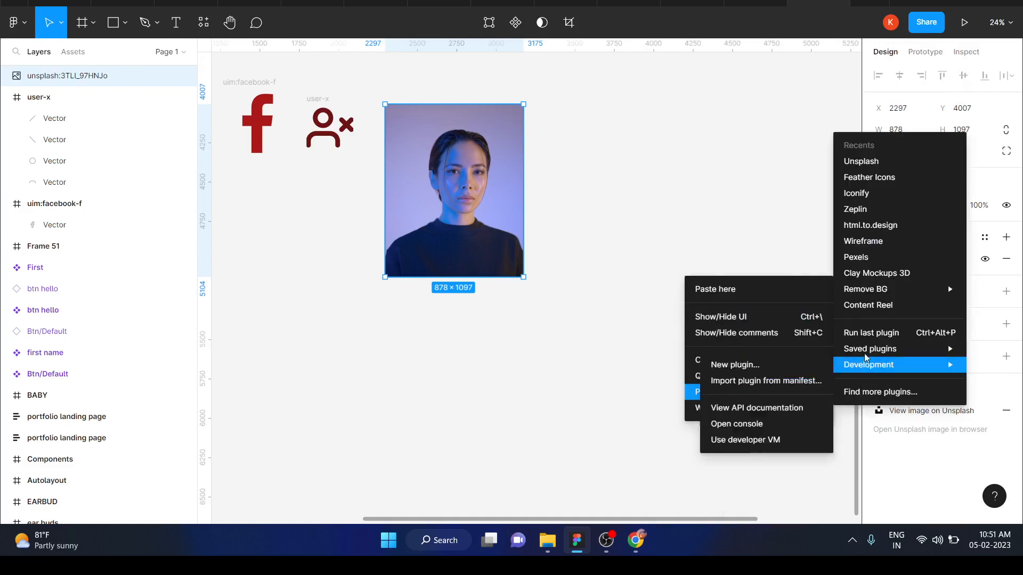
pyautogui.moveTo(895, 349)
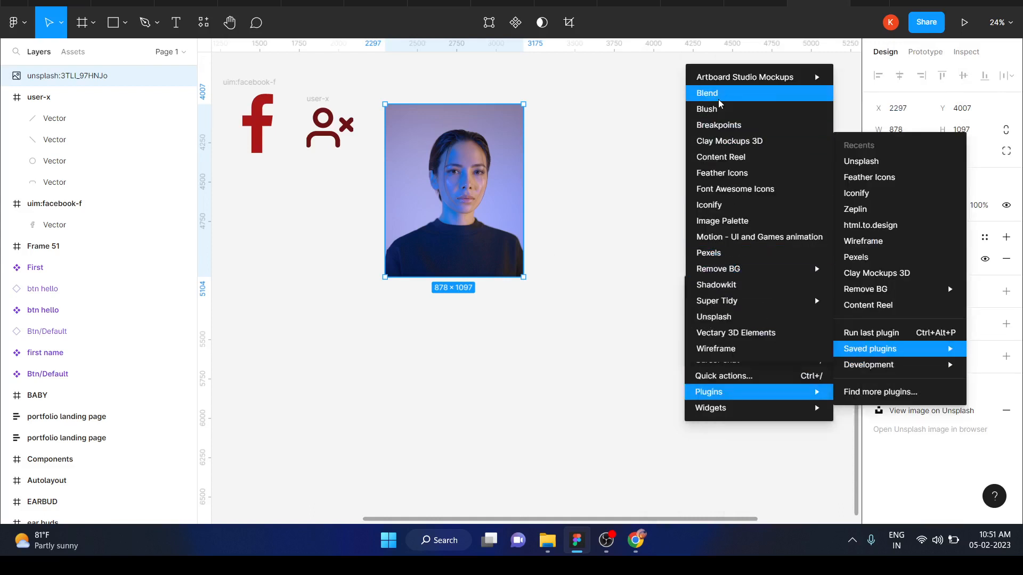
pyautogui.click(719, 254)
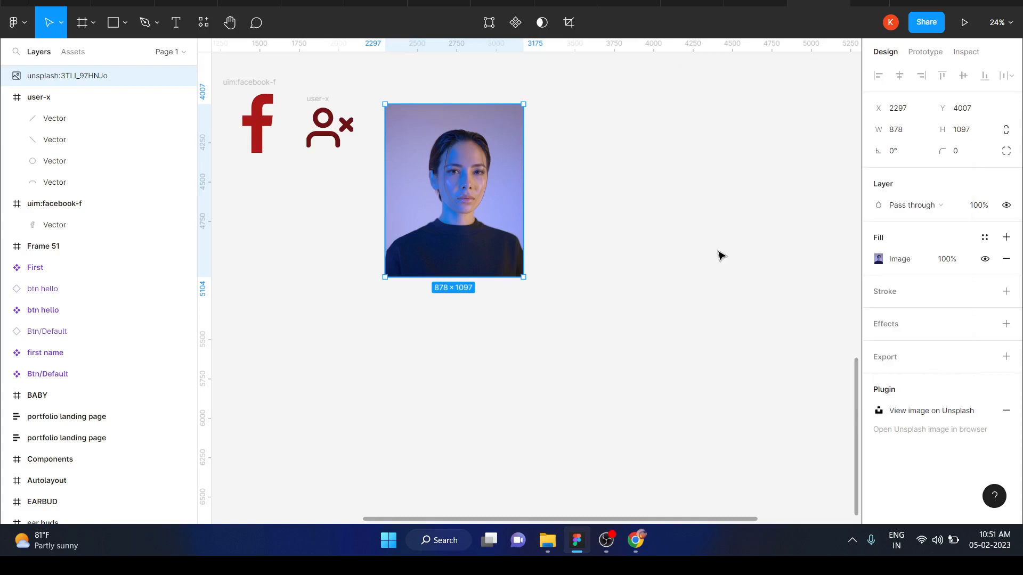
# Move the portrait below the two icons and fill it with the Pexels photo of the red "Step to Sky" neon sign.
pyautogui.moveTo(469, 229); pyautogui.dragTo(342, 288)
pyautogui.scroll(-5, 860, 372)
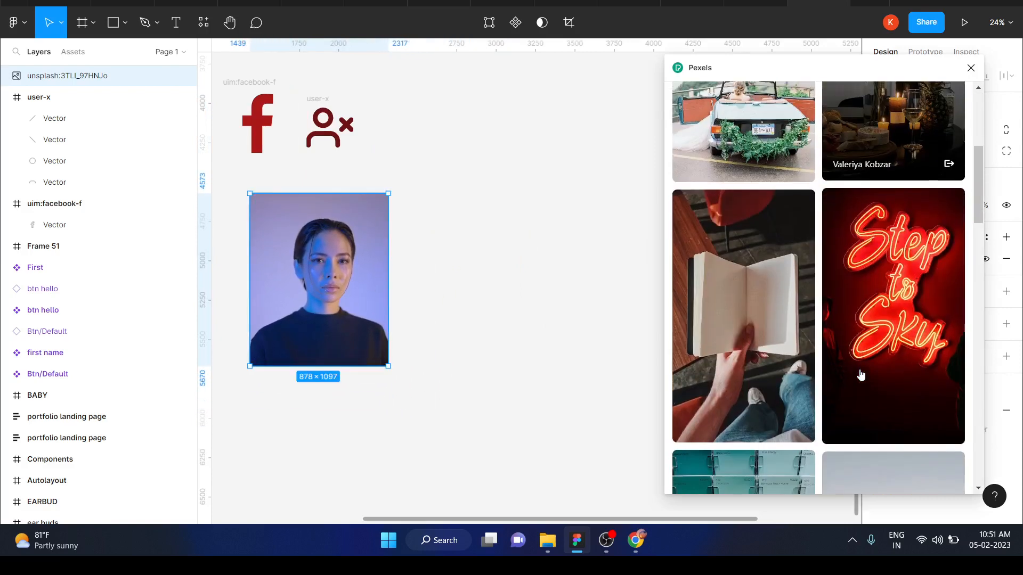
pyautogui.click(930, 353)
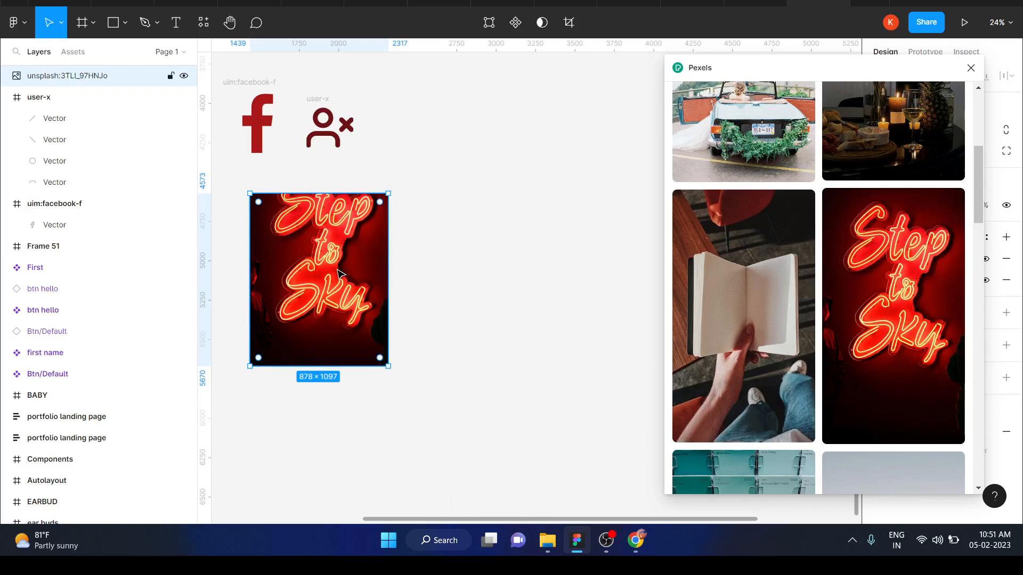
# With nothing selected, insert the Pexels photo of a hand holding an open book and move it clear of the neon image, to about X 2575, Y 4156.
pyautogui.moveTo(762, 325); pyautogui.dragTo(496, 290)
pyautogui.click(500, 252)
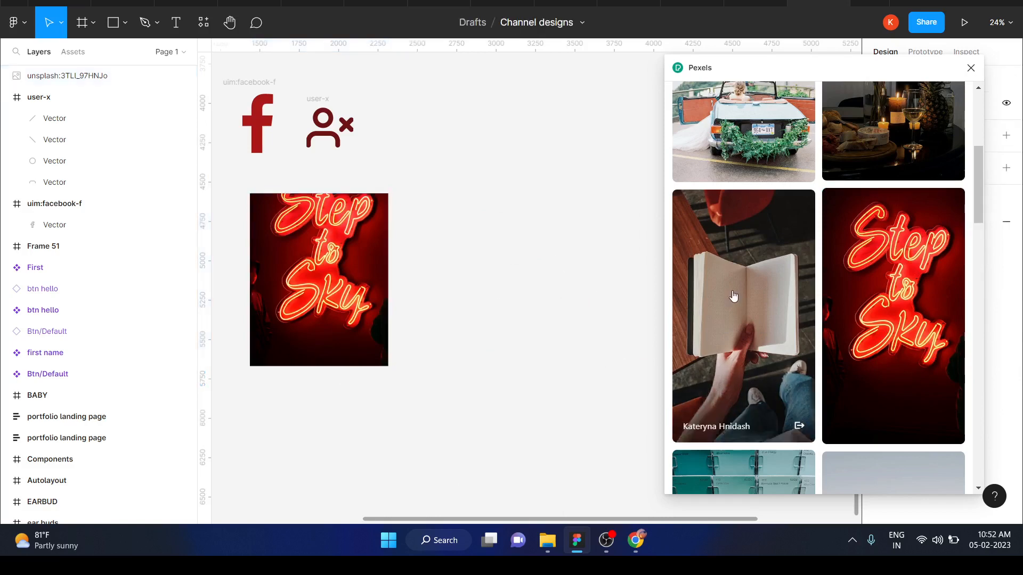
pyautogui.click(733, 297)
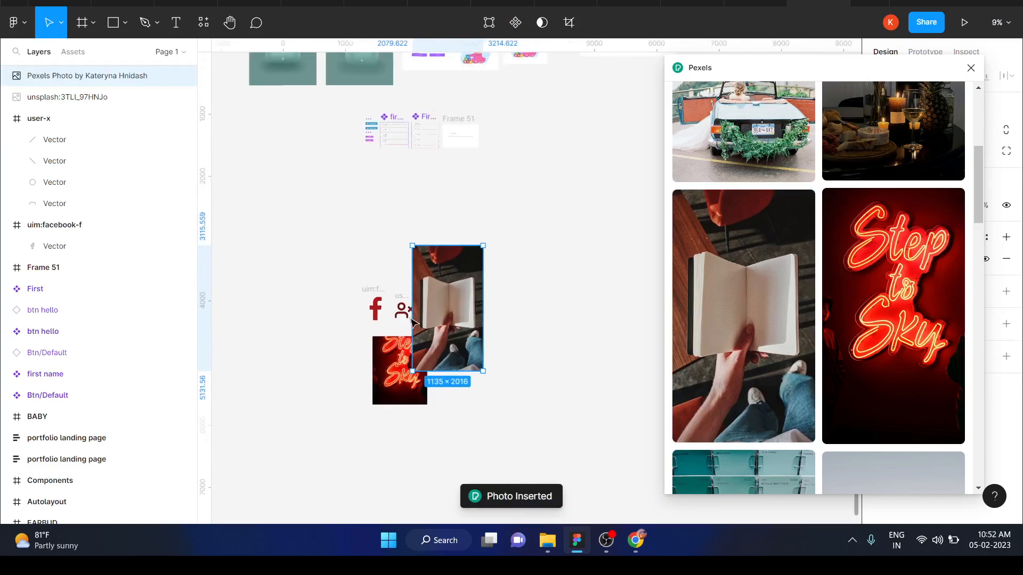
pyautogui.scroll(-3, 413, 322)
pyautogui.hscroll(3, 413, 323)
pyautogui.moveTo(378, 235); pyautogui.dragTo(408, 300)
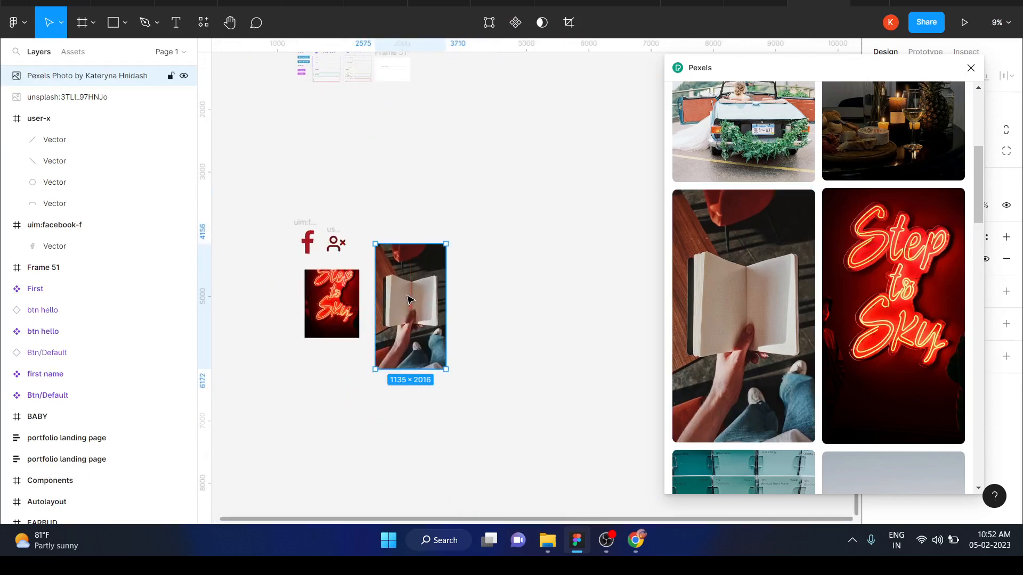
# Close Pexels and hide the neon-sign image fill on the portrait layer.
pyautogui.click(970, 69)
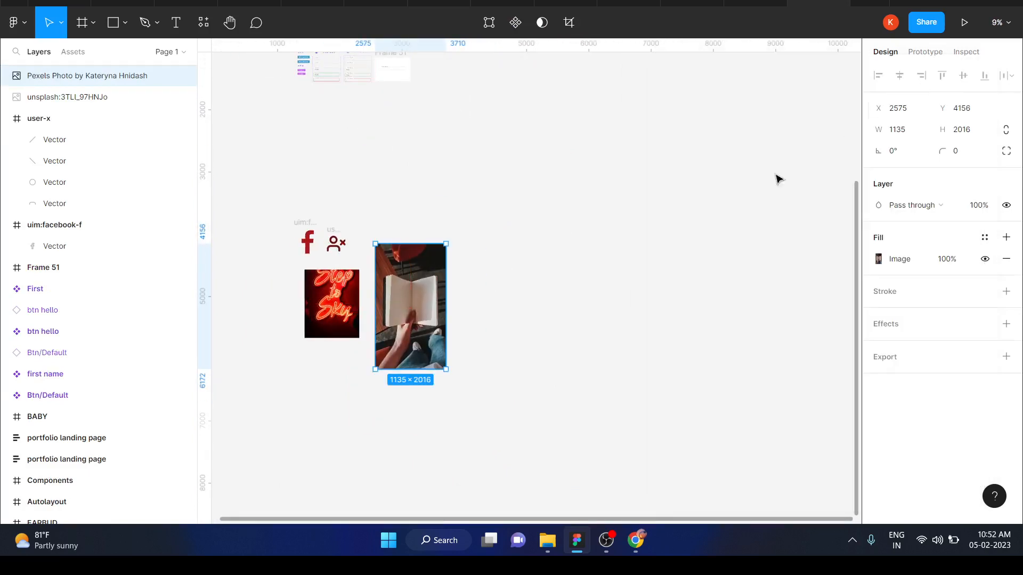
pyautogui.click(719, 230)
pyautogui.hscroll(-4, 719, 231)
pyautogui.scroll(-1, 719, 230)
pyautogui.click(552, 277)
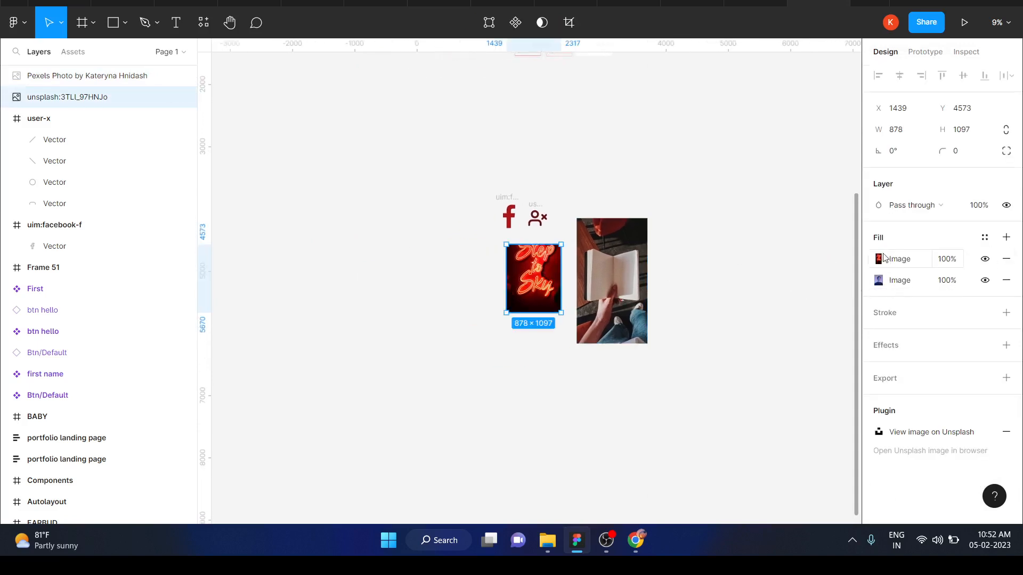
pyautogui.click(985, 261)
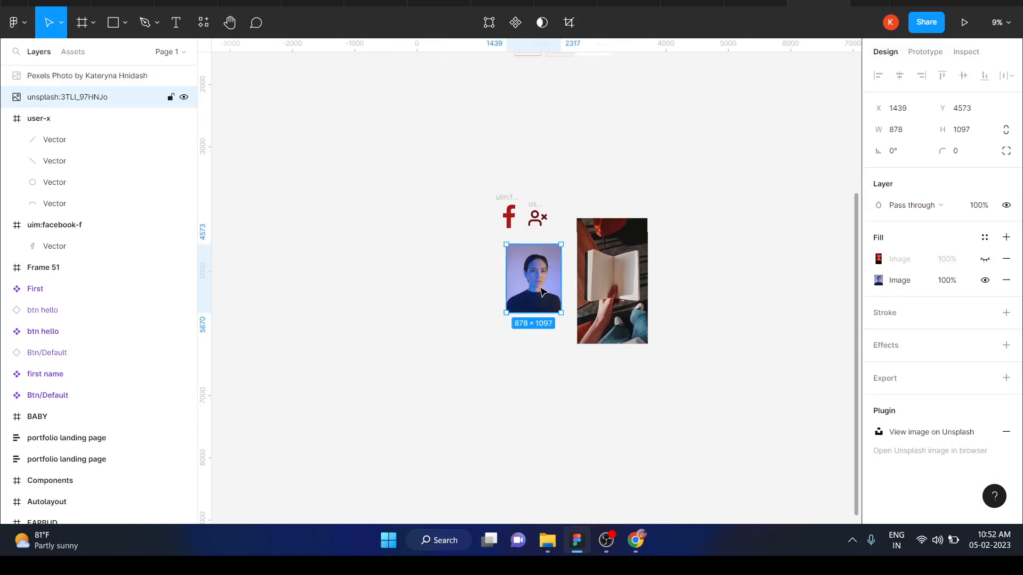
# Move the portrait to about X 1140, Y 5001, and switch its visible image fill off and back on.
pyautogui.moveTo(540, 292); pyautogui.dragTo(523, 318)
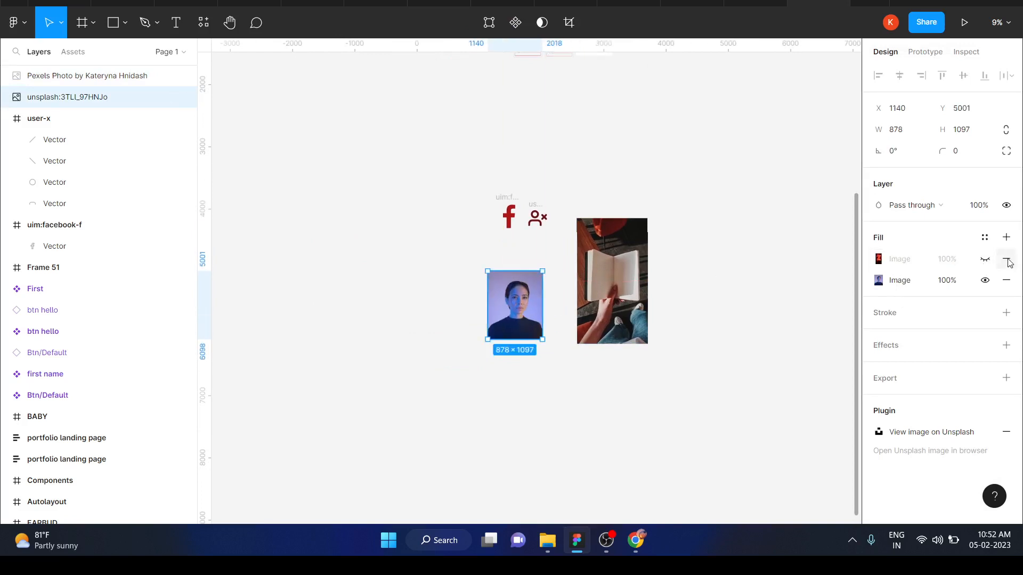
pyautogui.click(985, 281)
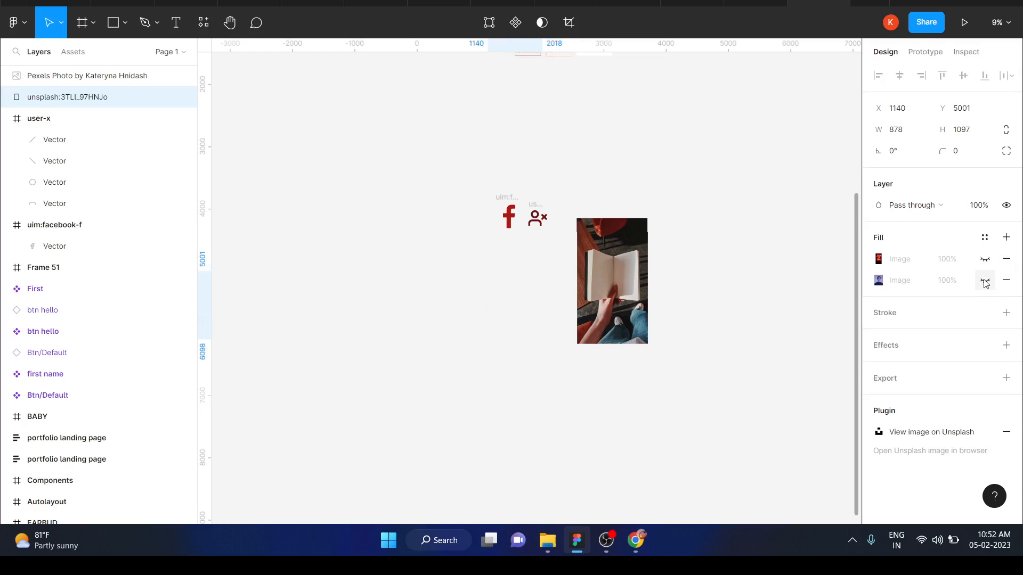
pyautogui.click(985, 281)
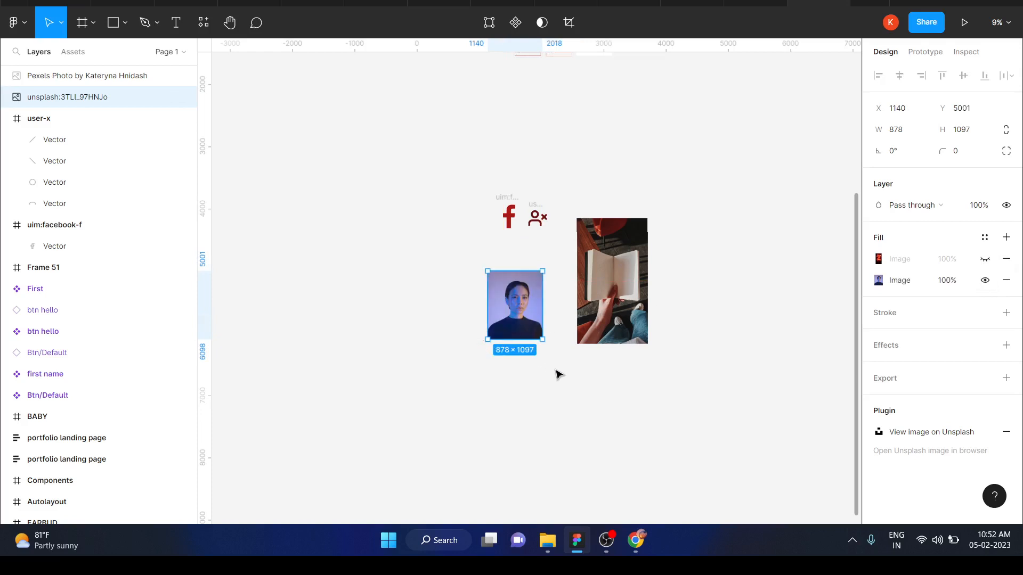
# Run the Remove BG plugin on the selected portrait and inspect the cutout up close.
pyautogui.scroll(5, 558, 374)
pyautogui.rightClick(555, 373)
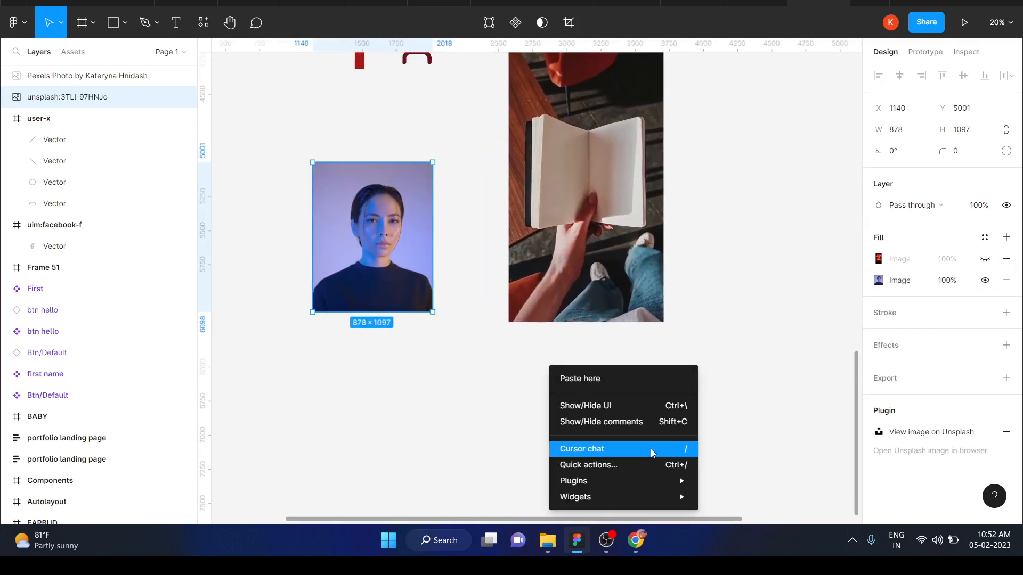
pyautogui.moveTo(639, 488)
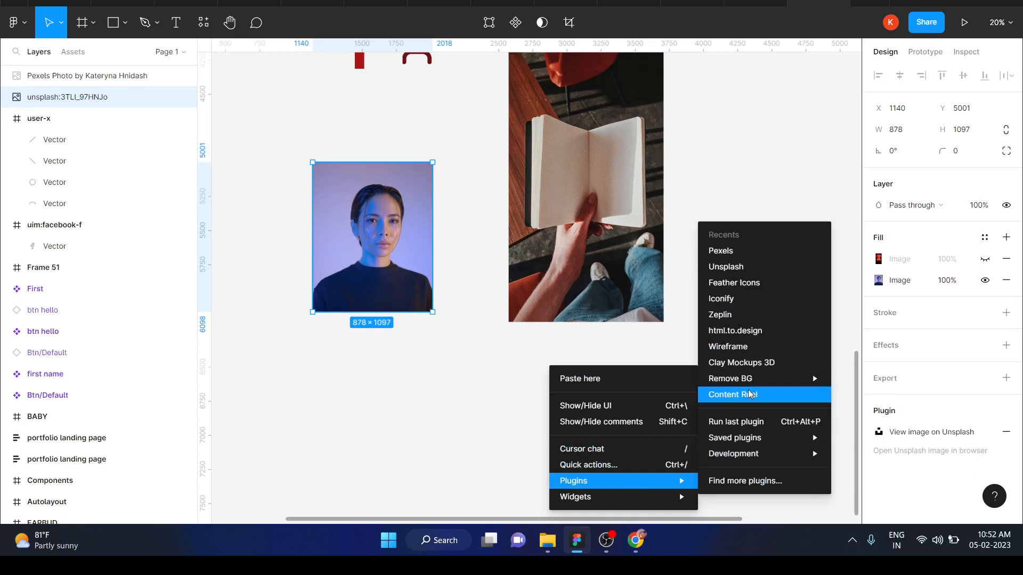
pyautogui.moveTo(751, 379)
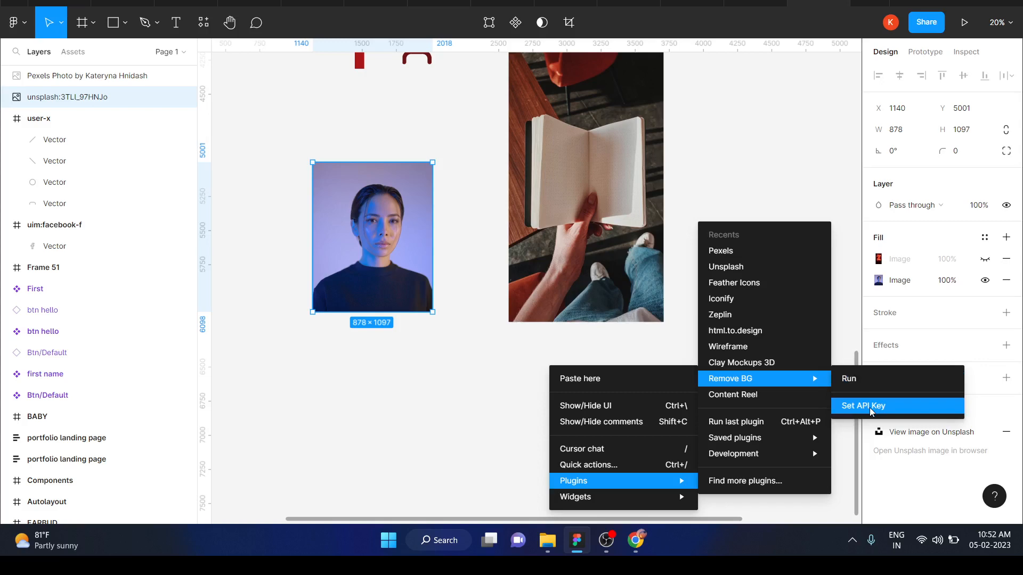
pyautogui.click(848, 379)
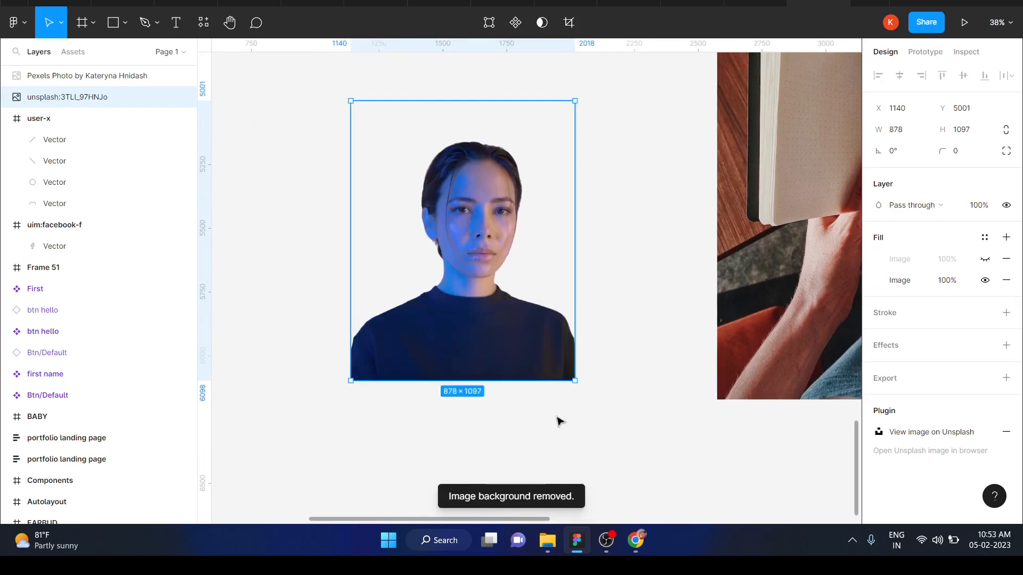
pyautogui.scroll(5, 486, 240)
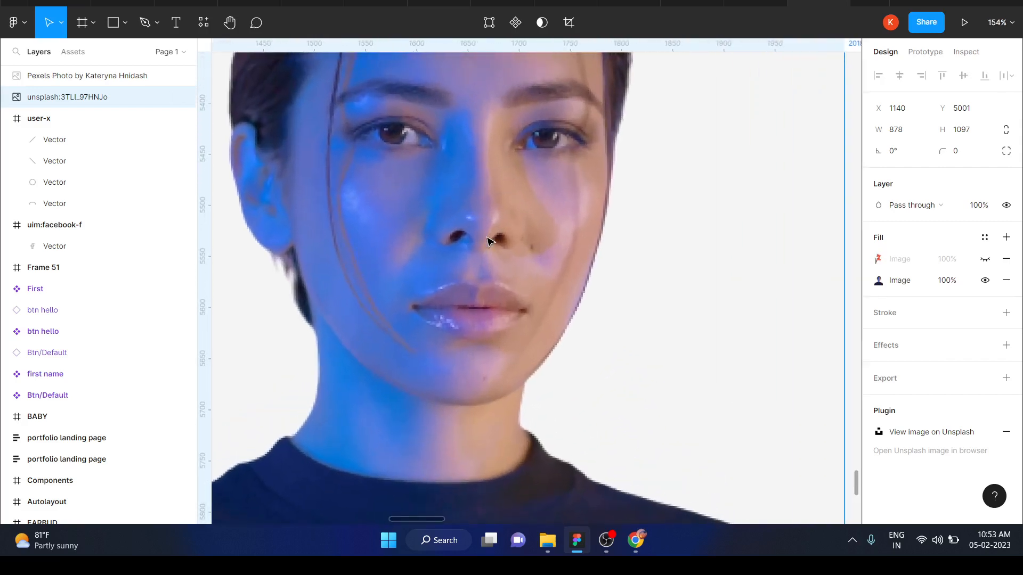
pyautogui.scroll(-5, 485, 240)
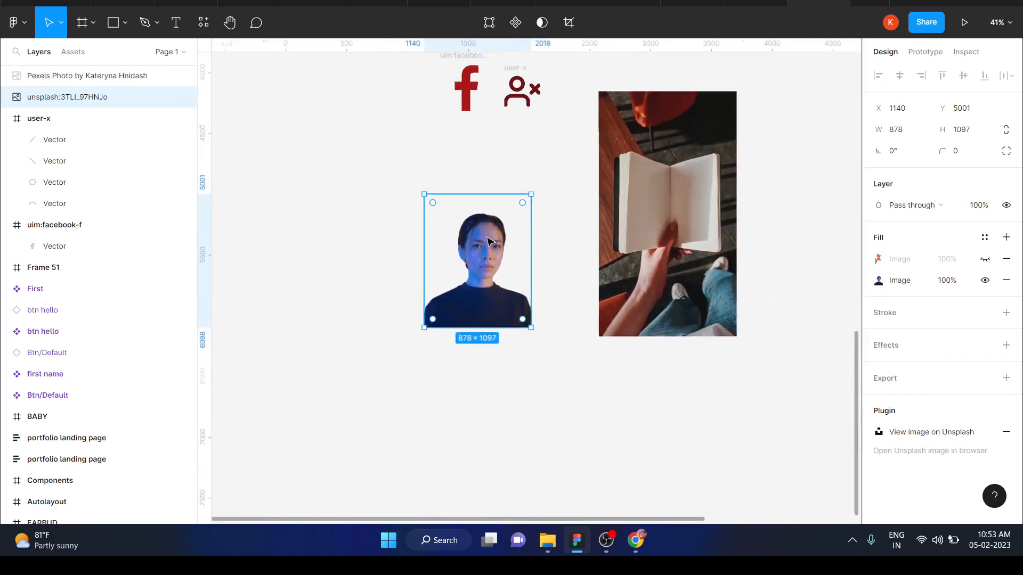
# Move the open-book photo slightly up, beside the icons, and clear the selection.
pyautogui.scroll(-1, 489, 242)
pyautogui.moveTo(640, 238); pyautogui.dragTo(635, 198)
pyautogui.click(589, 428)
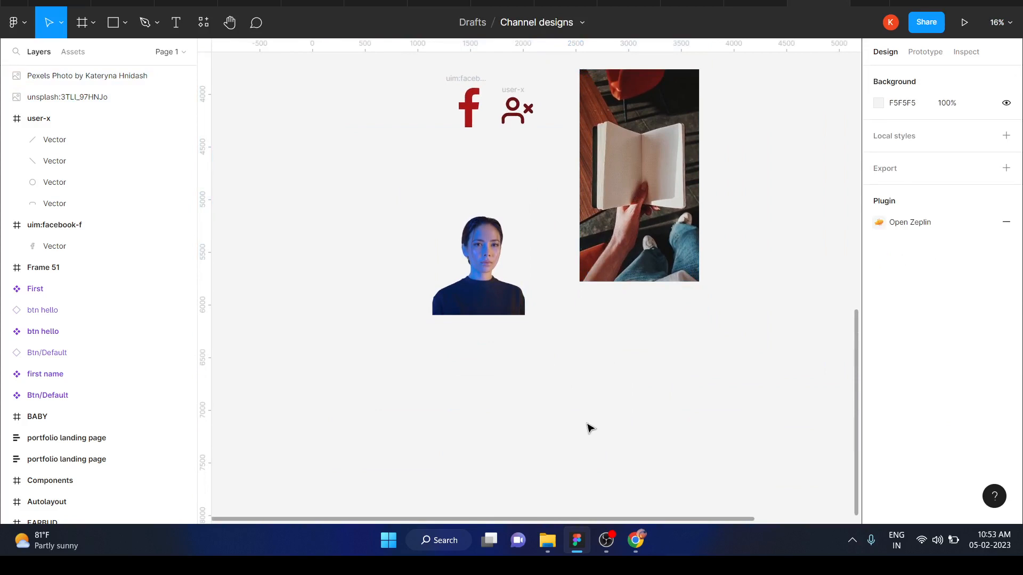
# Run the Blend plugin from the saved plugins.
pyautogui.hscroll(6, 590, 428)
pyautogui.scroll(1, 590, 428)
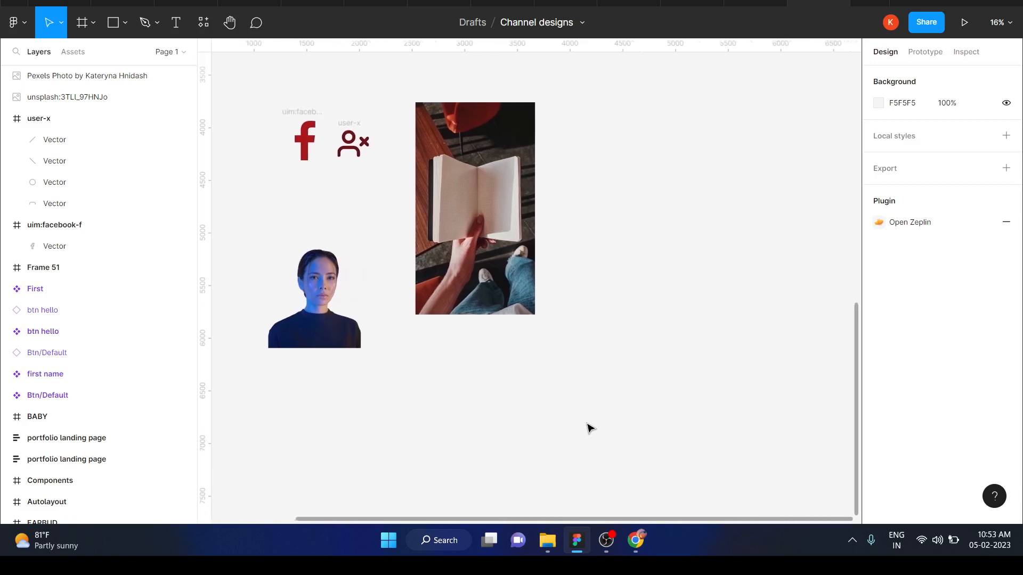
pyautogui.rightClick(604, 274)
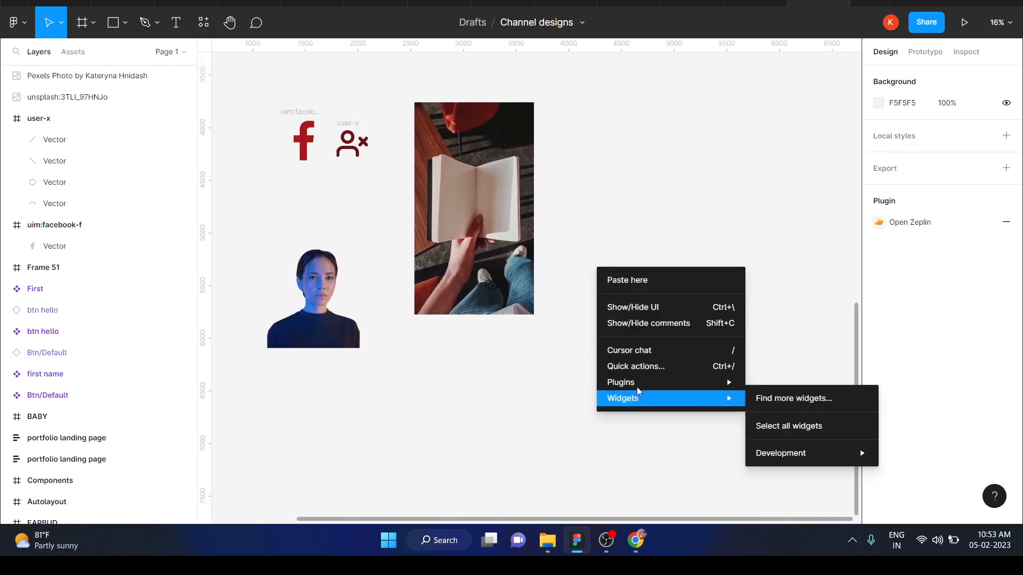
pyautogui.moveTo(641, 383)
pyautogui.moveTo(808, 340)
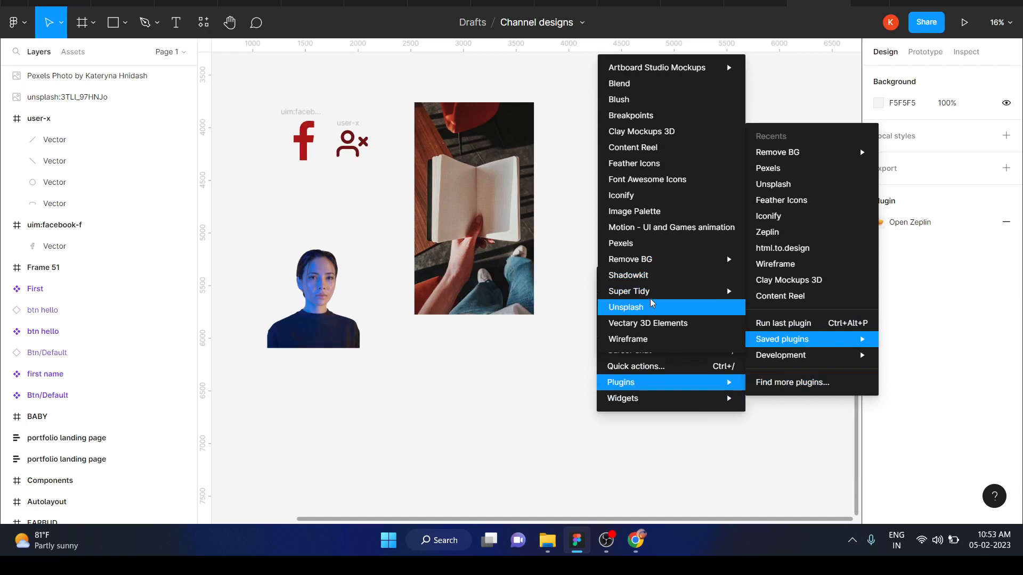
pyautogui.click(618, 85)
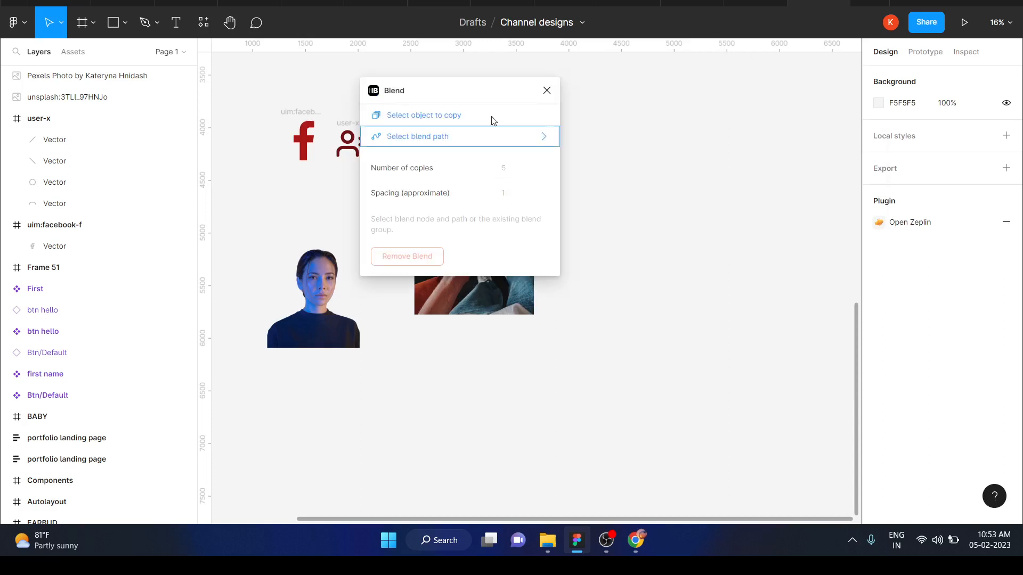
# Draw a circle of about 557 × 557 on the empty canvas beside the open-book photo.
pyautogui.click(118, 21)
pyautogui.click(125, 24)
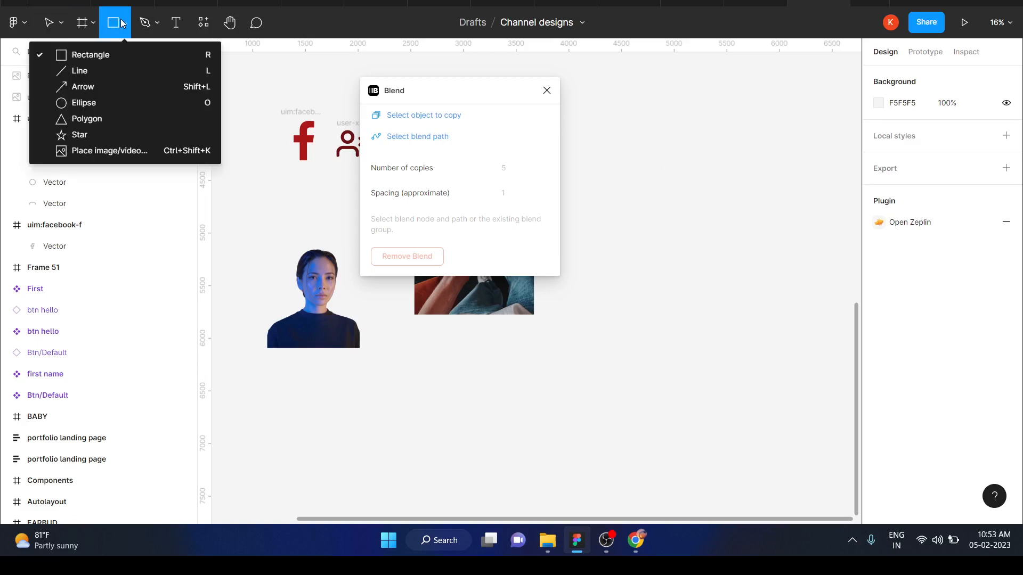
pyautogui.click(89, 104)
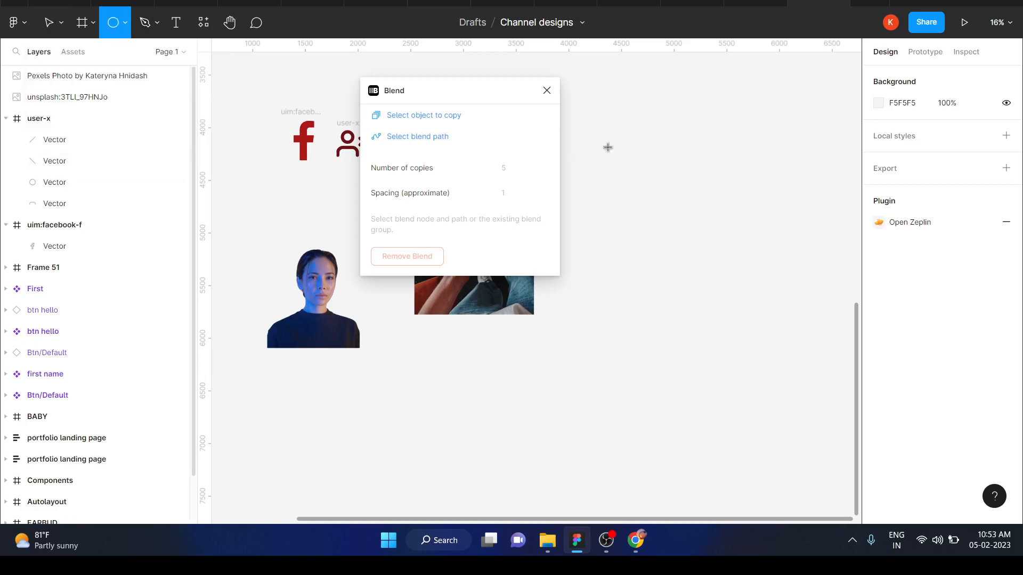
pyautogui.moveTo(654, 207); pyautogui.dragTo(712, 268)
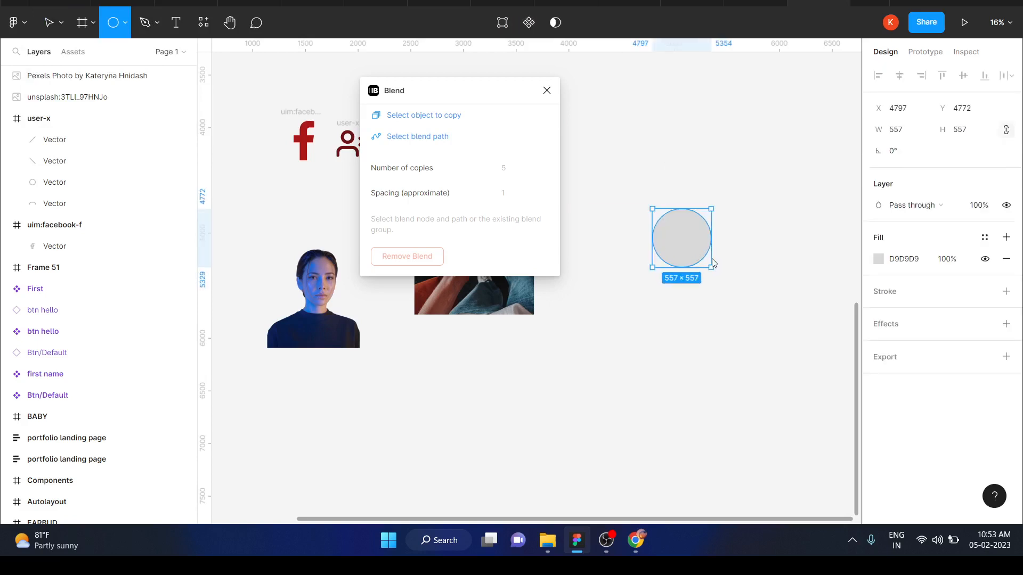
# Change the circle's fill to a linear gradient and colour its first stop purple.
pyautogui.click(879, 259)
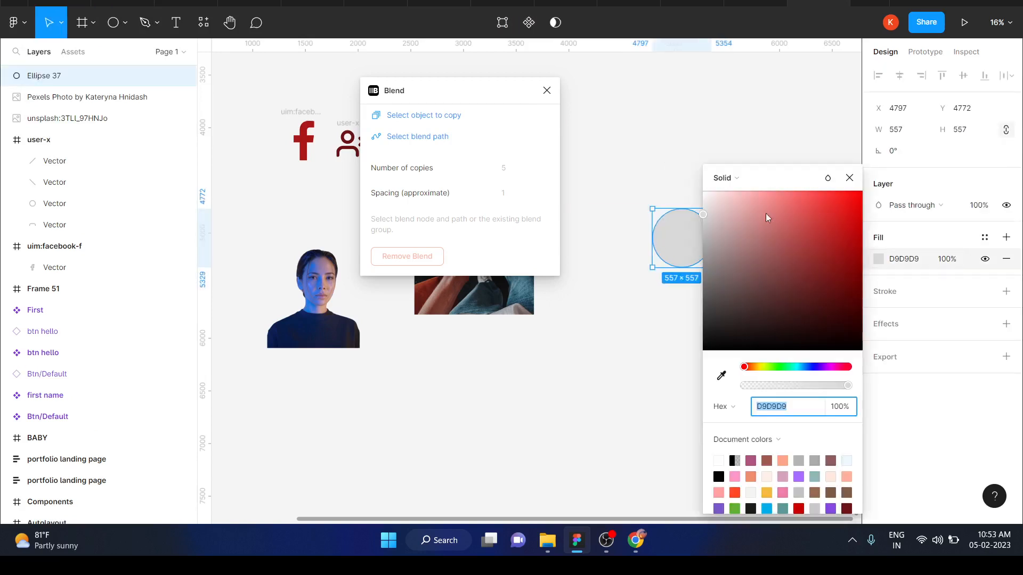
pyautogui.click(746, 181)
pyautogui.click(746, 193)
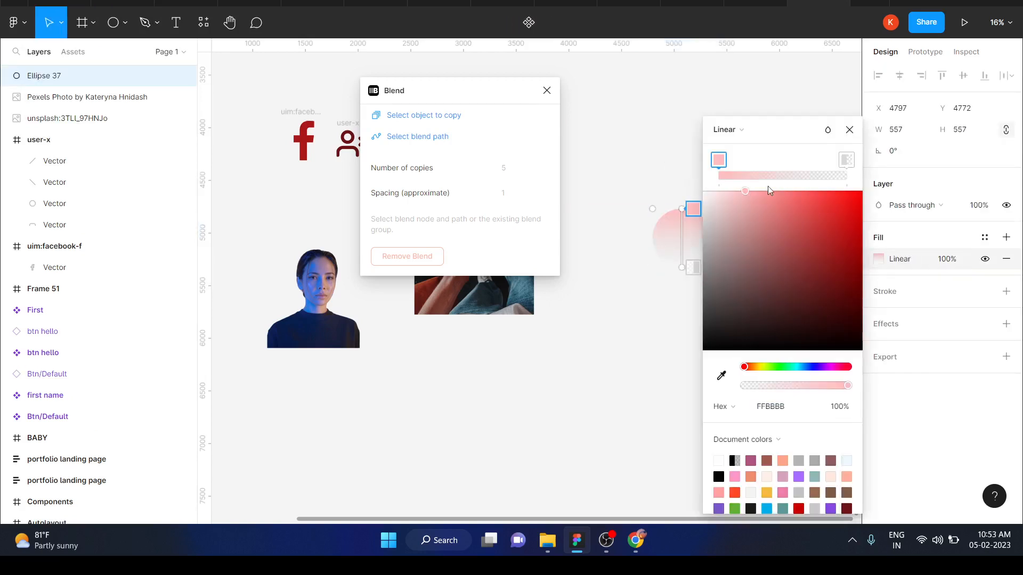
pyautogui.moveTo(776, 137); pyautogui.dragTo(848, 116)
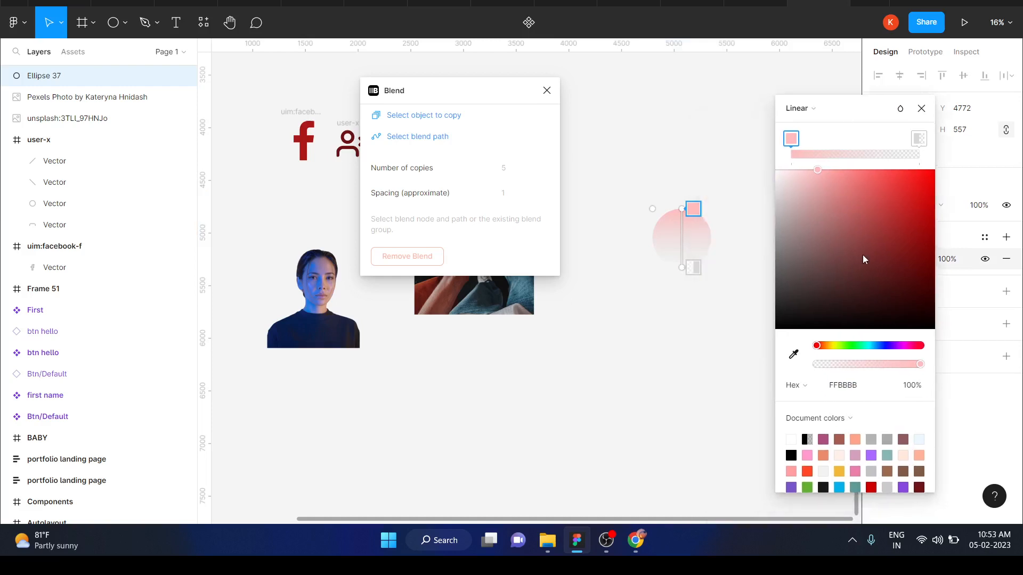
pyautogui.moveTo(878, 347)
pyautogui.mouseDown()
pyautogui.moveTo(919, 347)
pyautogui.moveTo(898, 347)
pyautogui.mouseUp()
pyautogui.moveTo(882, 194); pyautogui.dragTo(934, 196)
# Set the circle gradient's second stop to the blue 4496E1 at 100% opacity.
pyautogui.click(924, 140)
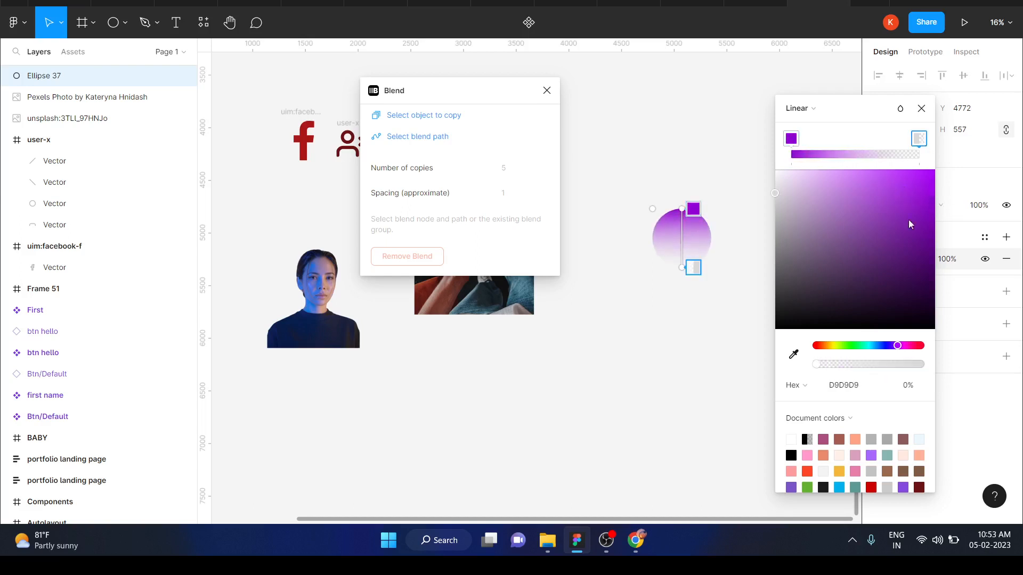
pyautogui.click(877, 347)
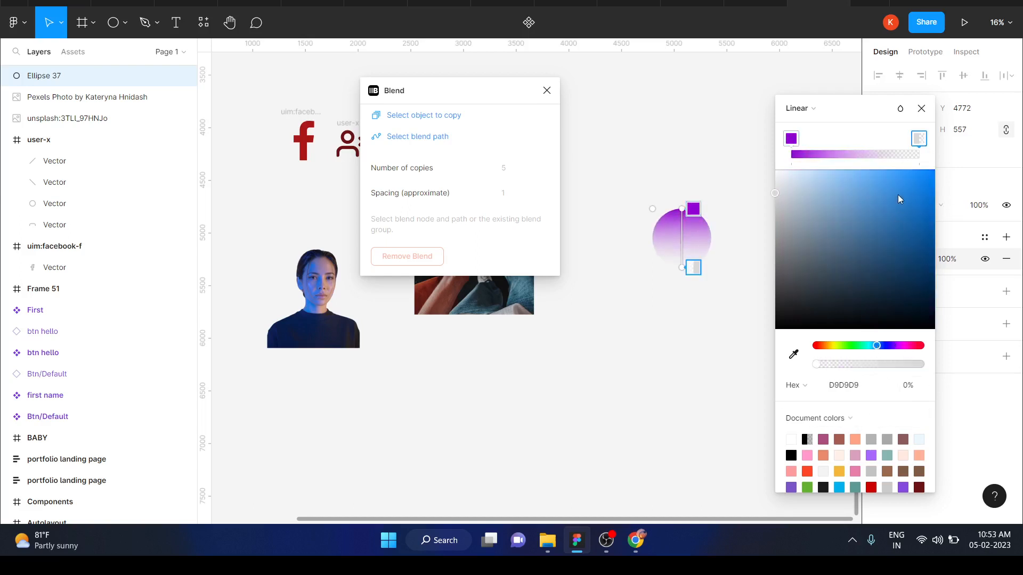
pyautogui.moveTo(898, 198); pyautogui.dragTo(887, 188)
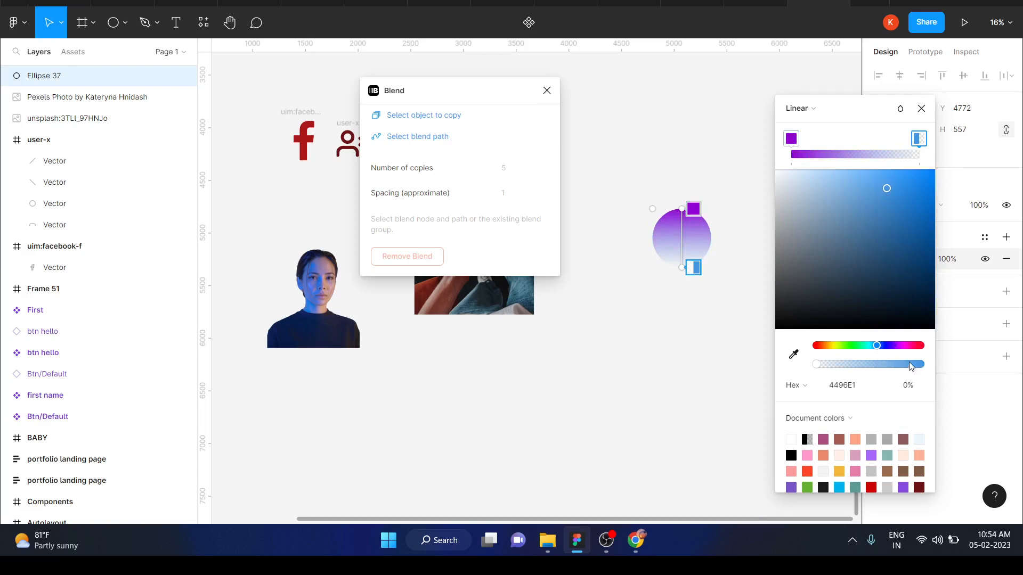
pyautogui.moveTo(911, 367); pyautogui.dragTo(927, 368)
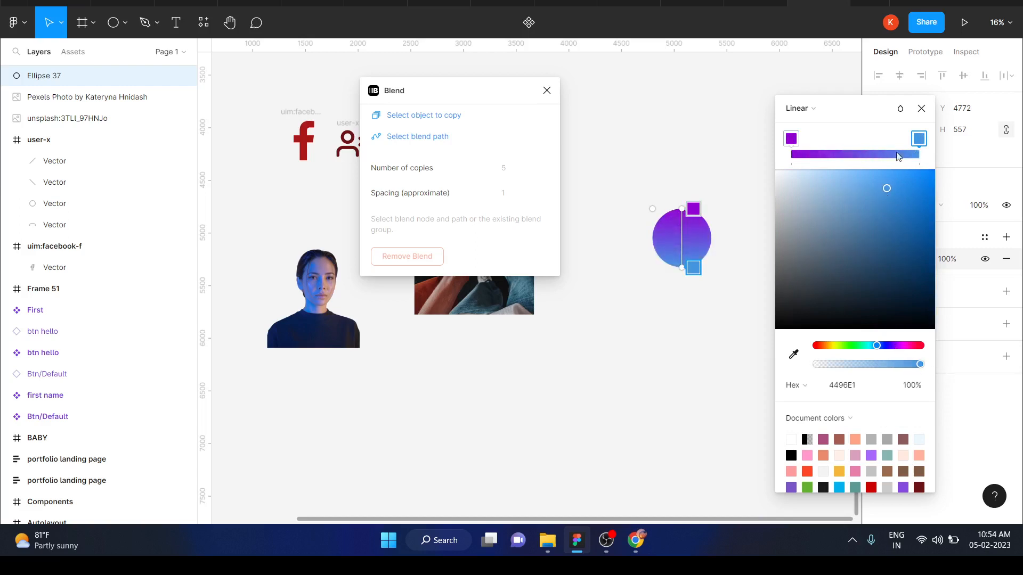
# Change the gradient's first stop to the magenta D40073 and deselect the circle.
pyautogui.click(792, 139)
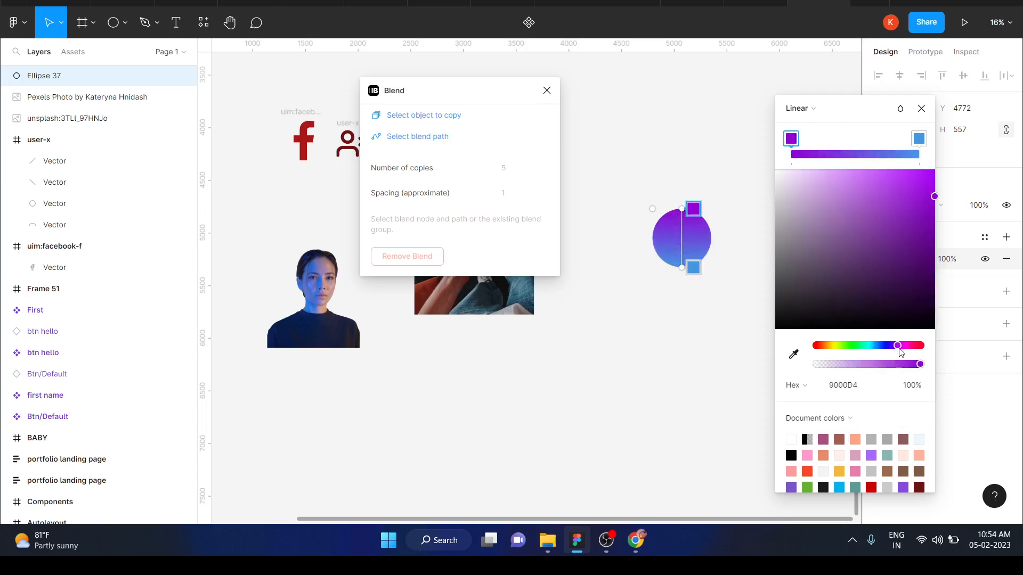
pyautogui.moveTo(899, 349); pyautogui.dragTo(913, 350)
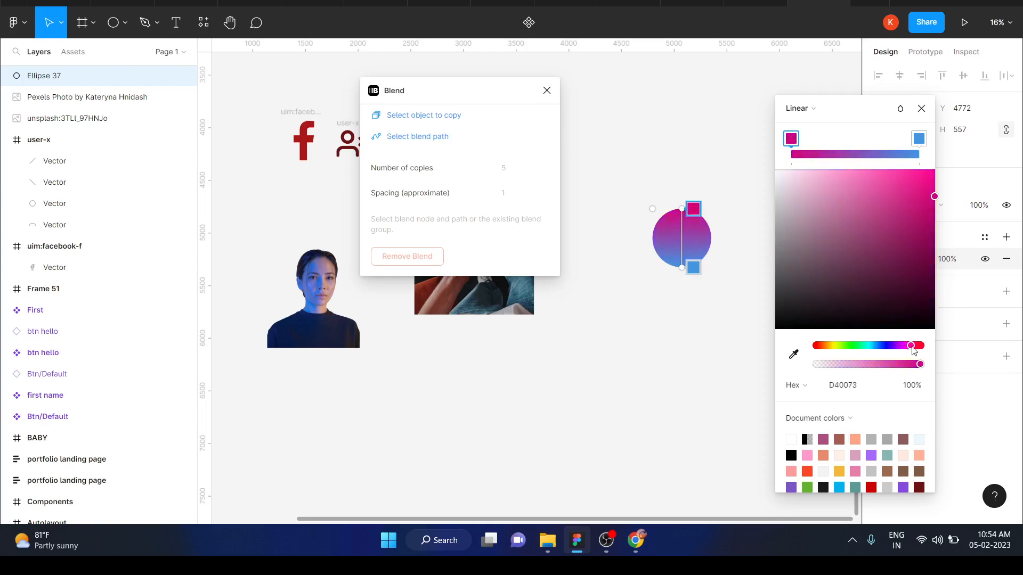
pyautogui.click(921, 109)
pyautogui.click(824, 247)
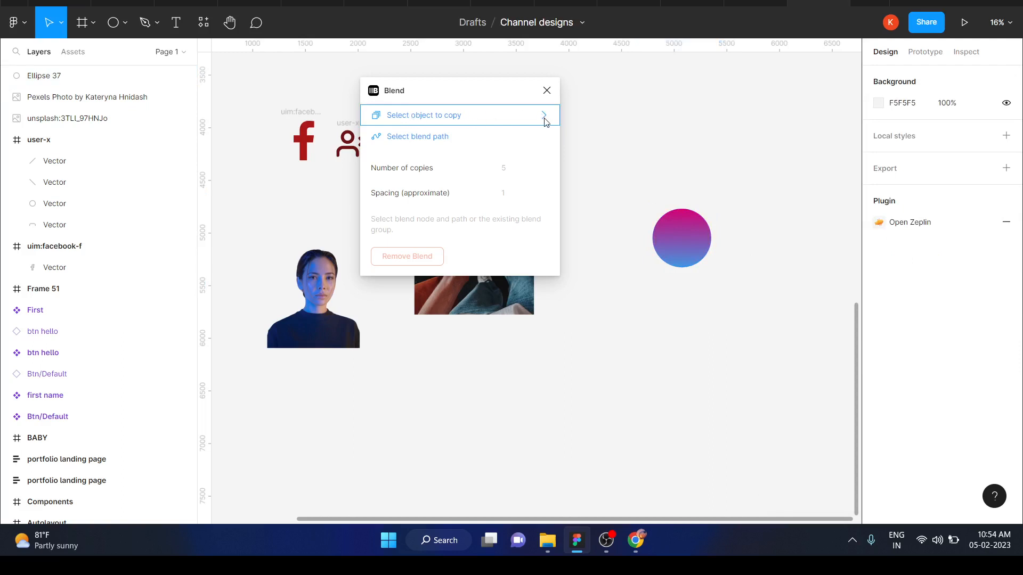
# Set the gradient circle as the object to copy in the Blend plugin.
pyautogui.click(689, 246)
pyautogui.click(461, 117)
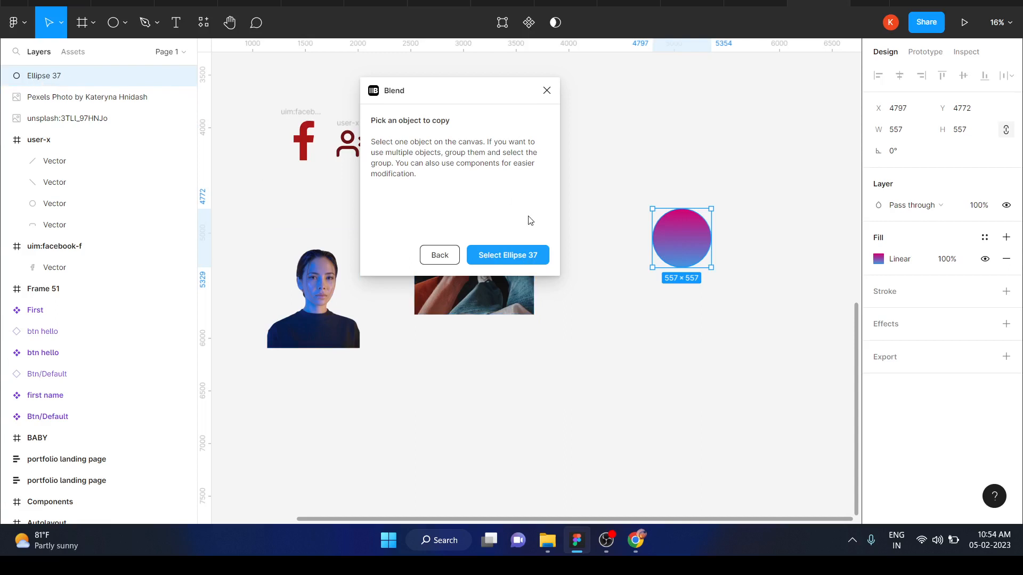
pyautogui.click(517, 263)
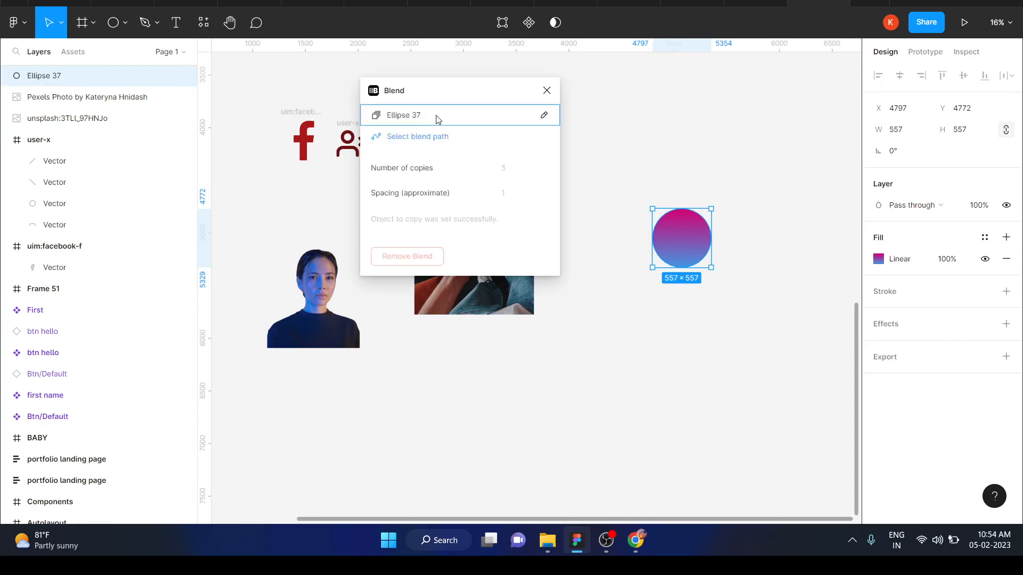
# Draw an open S-shaped curve of about 380 × 1890 below the circle with the Pen tool.
pyautogui.hscroll(3, 781, 315)
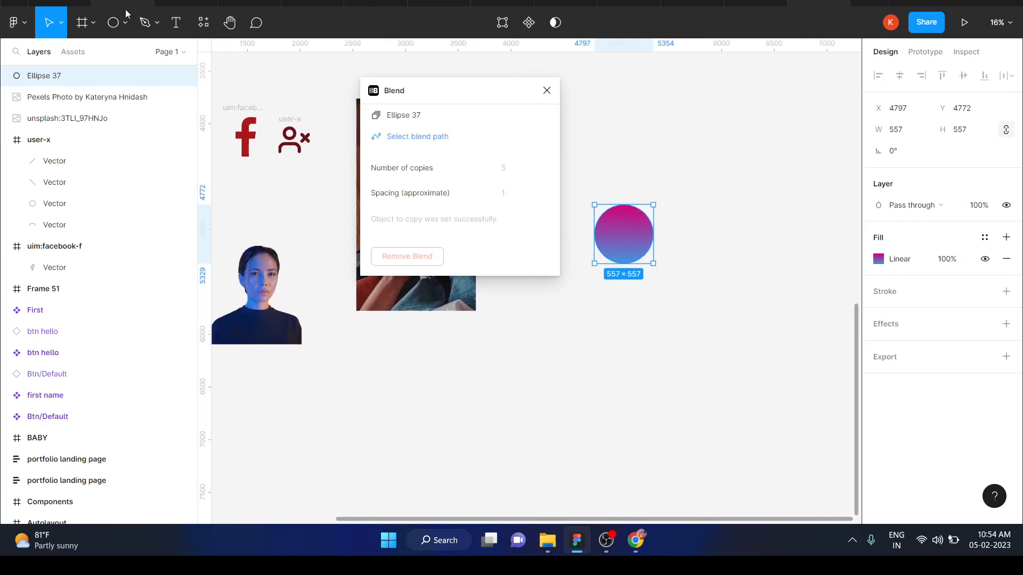
pyautogui.click(144, 27)
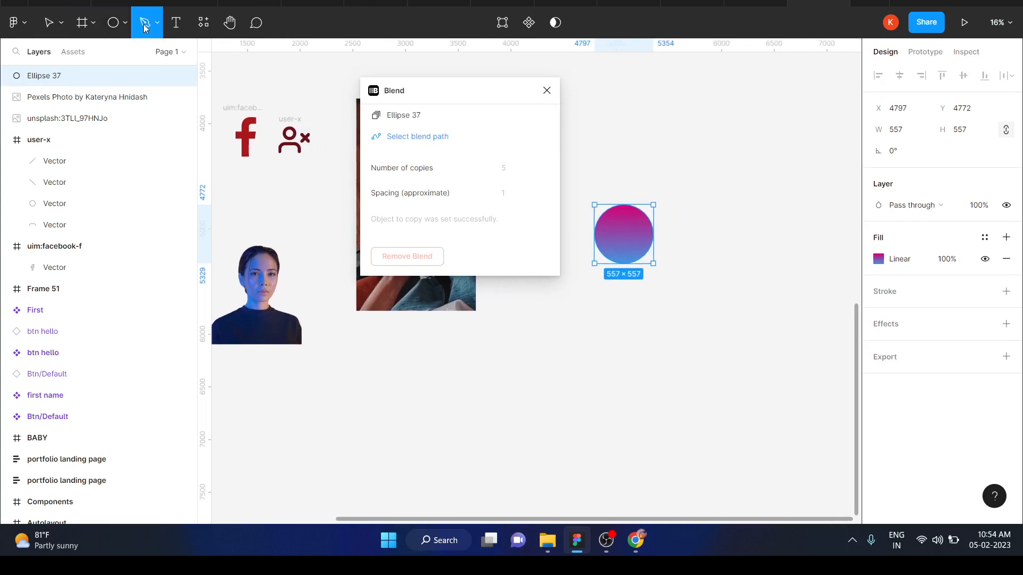
pyautogui.click(638, 301)
pyautogui.moveTo(651, 402); pyautogui.dragTo(627, 451)
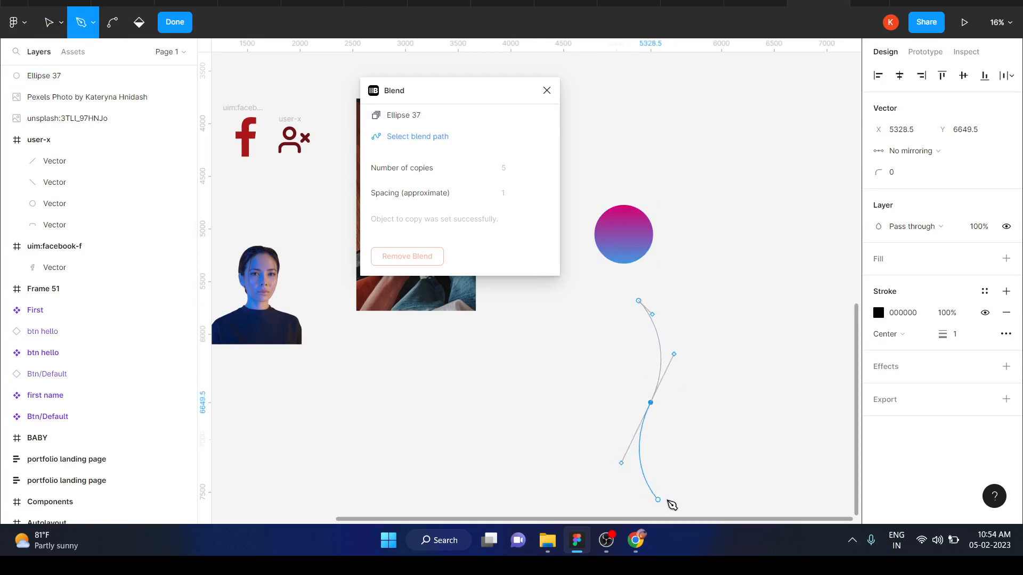
pyautogui.moveTo(679, 500); pyautogui.dragTo(685, 504)
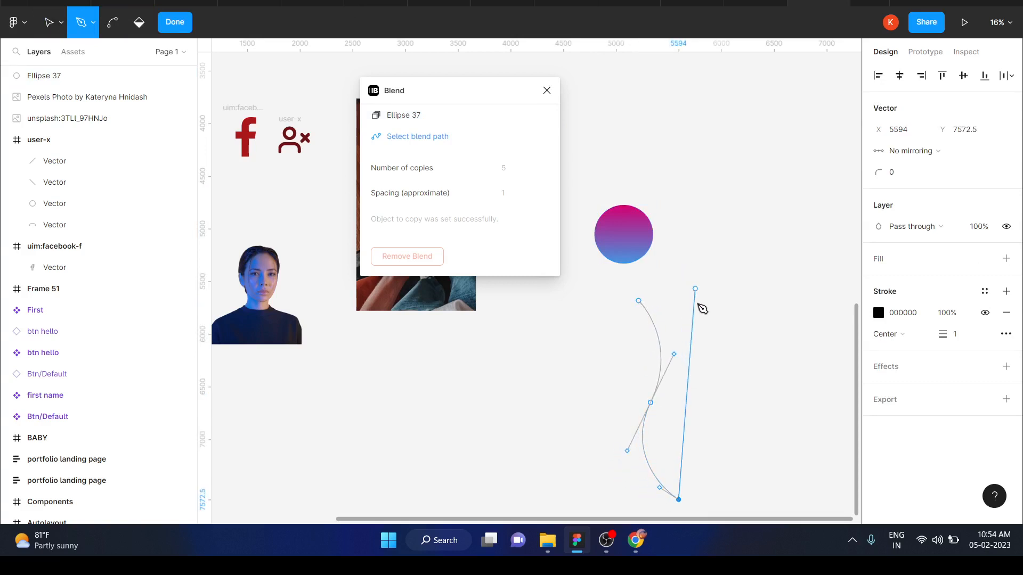
pyautogui.press('Escape')
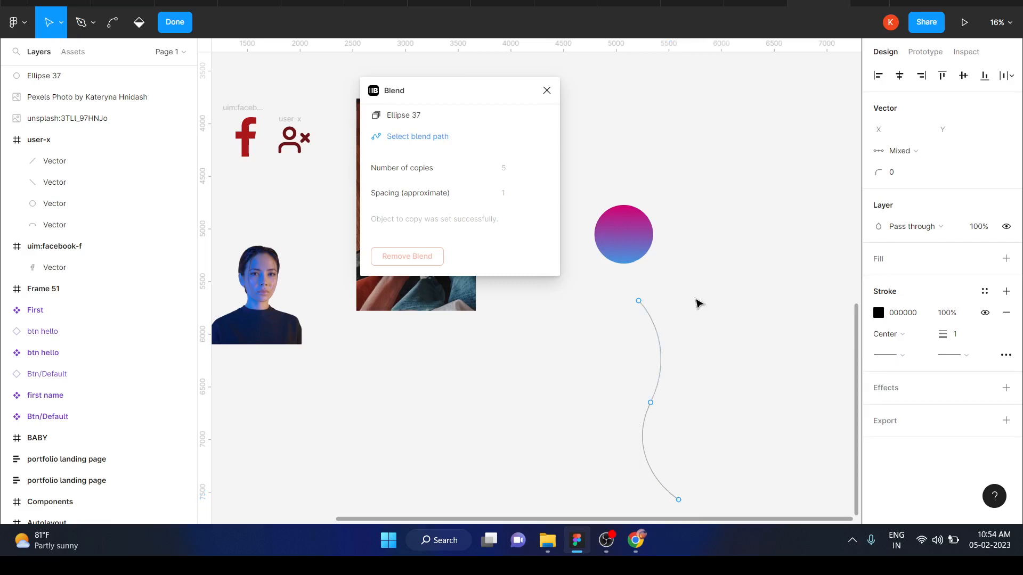
pyautogui.click(697, 302)
# Set the S-shaped curve as the blend path for the circle.
pyautogui.click(661, 344)
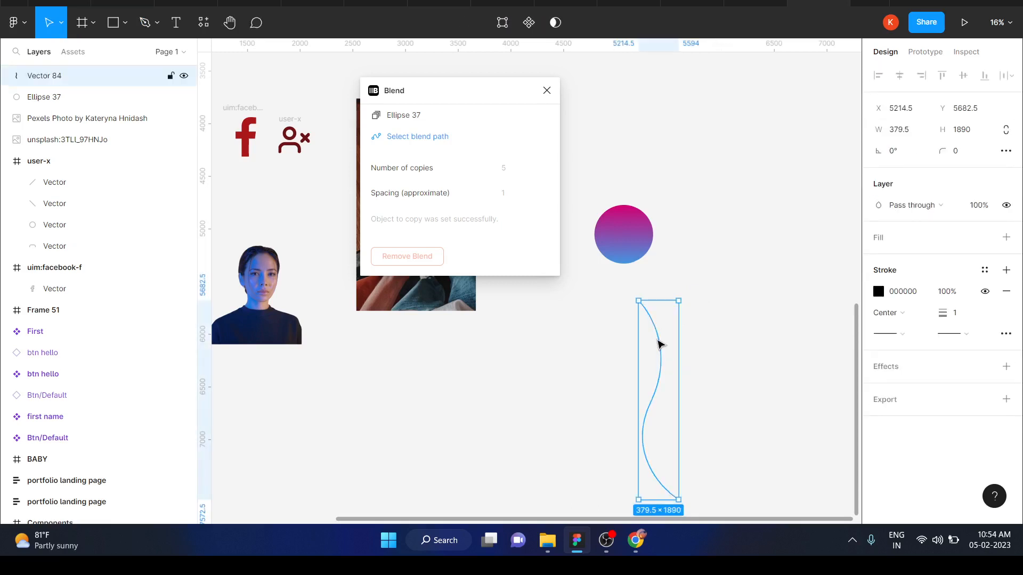
pyautogui.click(406, 140)
pyautogui.click(508, 256)
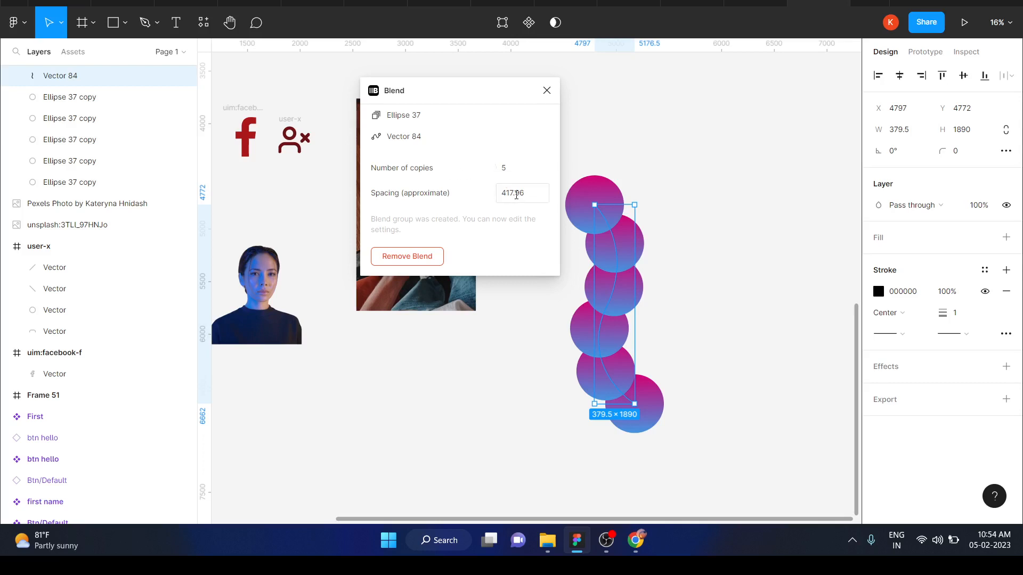
# Raise the blend's number of copies to 200, then to 250, and clear the selection.
pyautogui.click(509, 169)
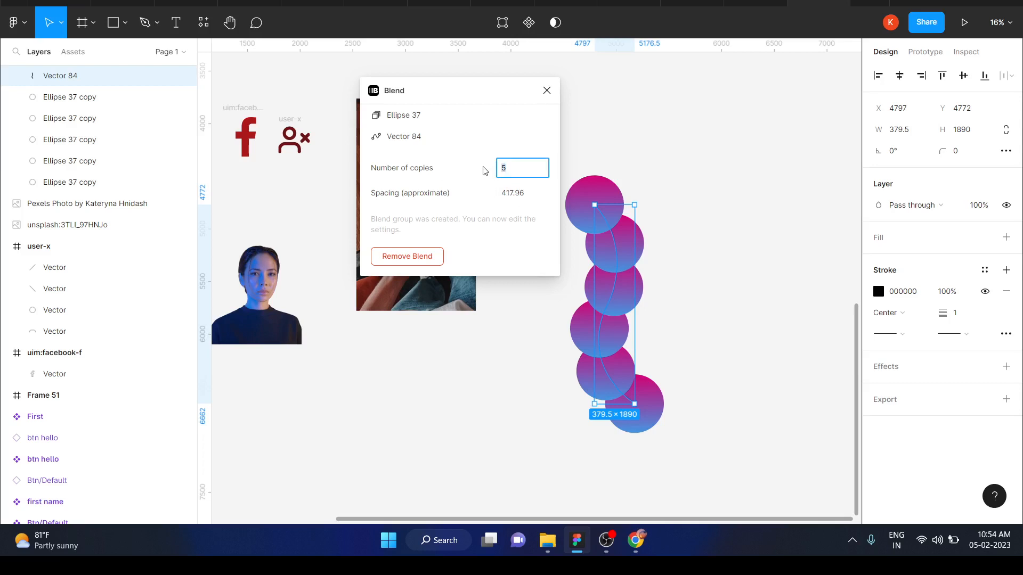
pyautogui.press('Return')
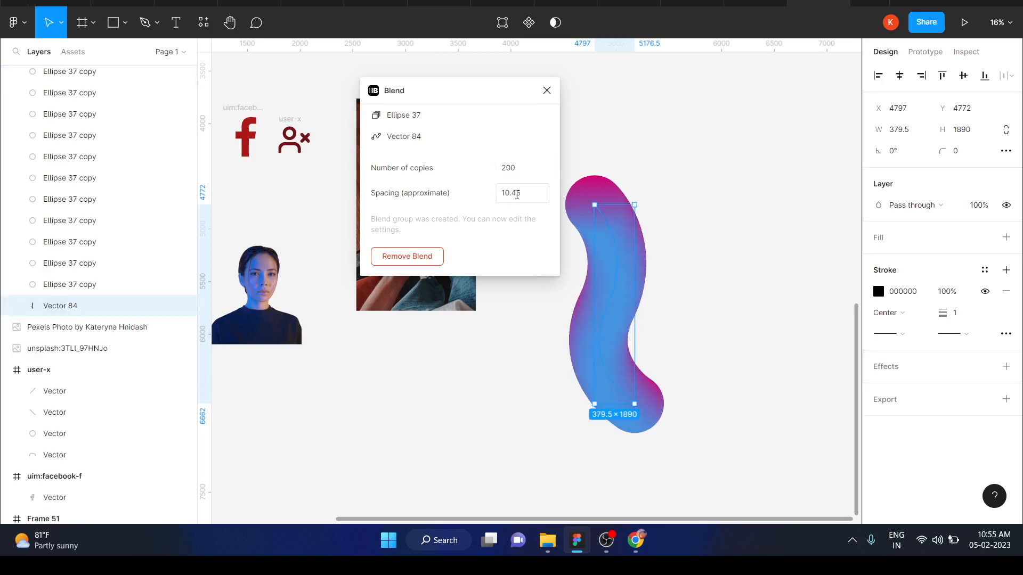
pyautogui.click(522, 167)
pyautogui.click(724, 366)
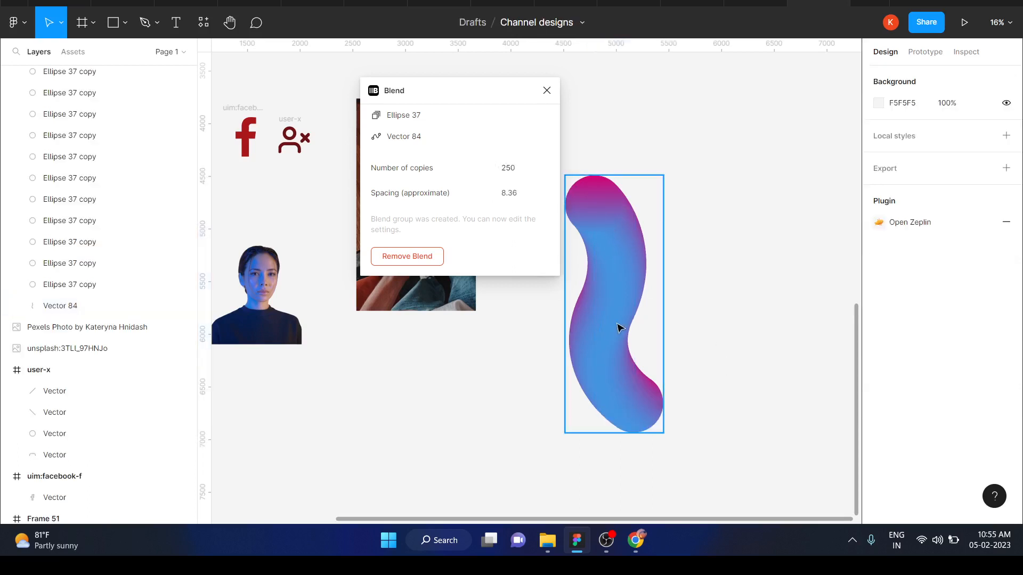
# Close the Blend plugin and move the blended shape right beside the open-book photo.
pyautogui.moveTo(608, 331); pyautogui.dragTo(659, 317)
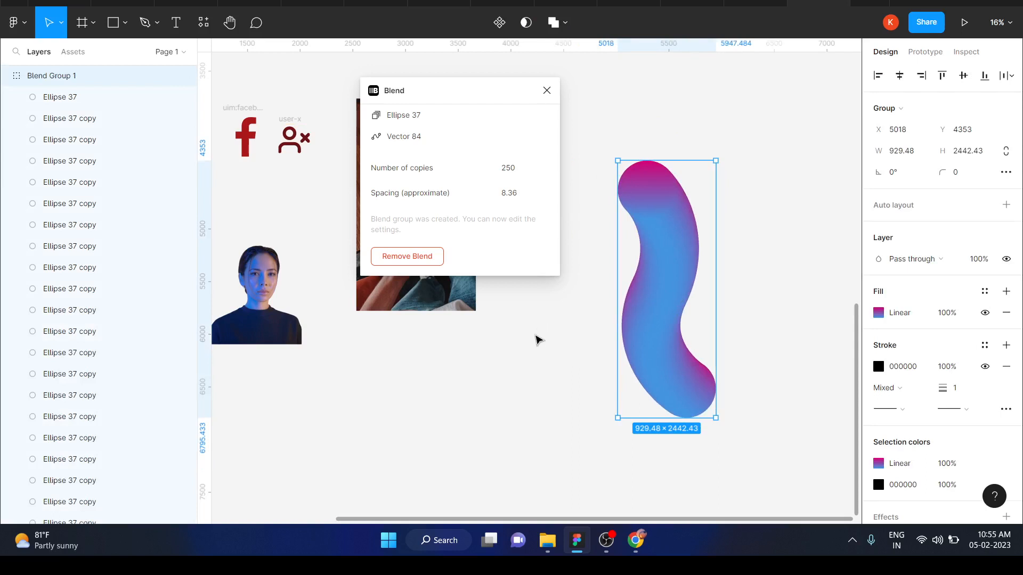
pyautogui.click(535, 337)
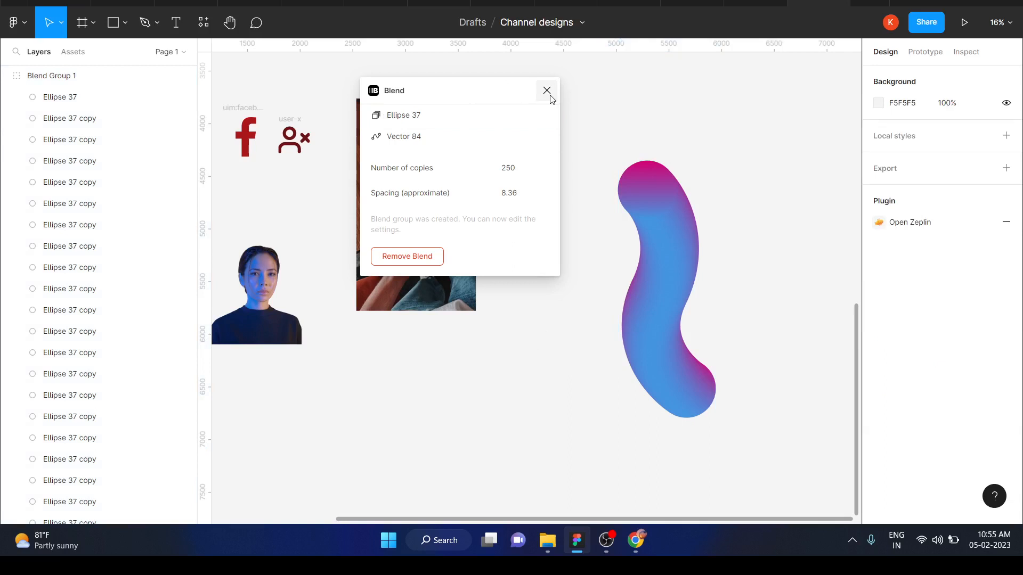
pyautogui.click(547, 90)
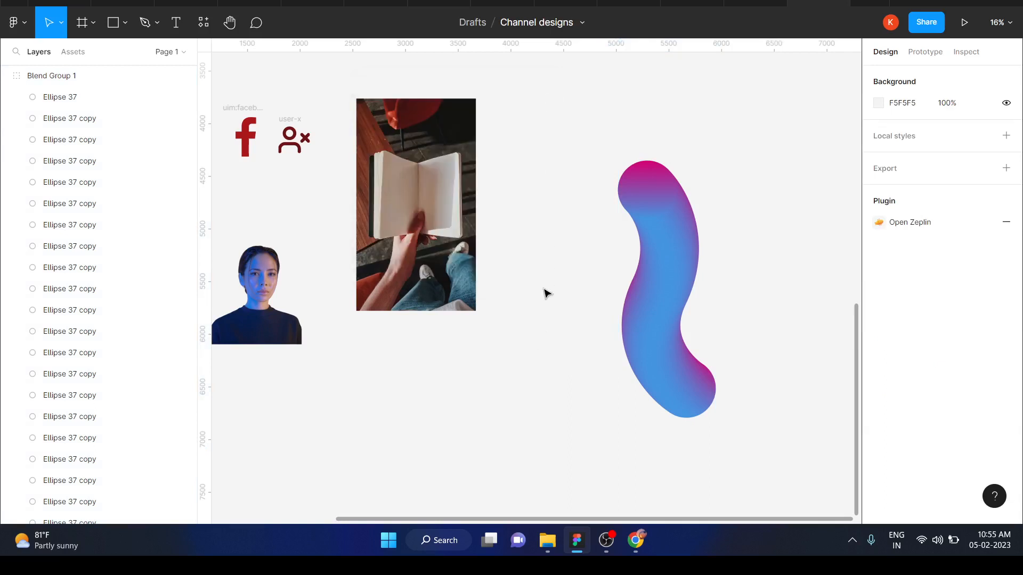
pyautogui.click(678, 326)
pyautogui.moveTo(678, 327); pyautogui.dragTo(507, 197)
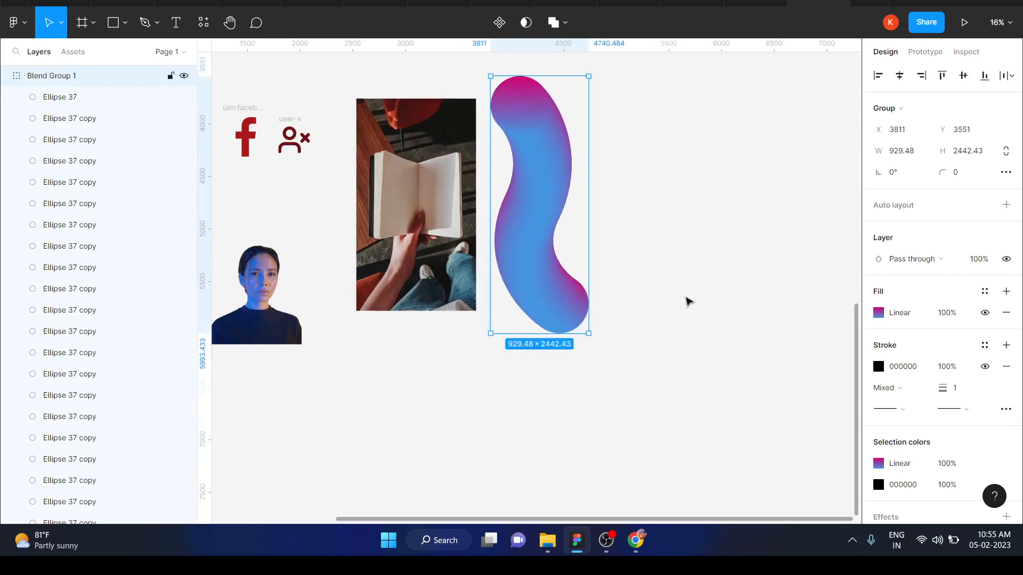
# Run the Font Awesome Icons plugin from the saved plugins.
pyautogui.rightClick(693, 305)
pyautogui.moveTo(745, 419)
pyautogui.click(597, 422)
pyautogui.click(597, 422)
pyautogui.rightClick(595, 421)
pyautogui.moveTo(651, 496)
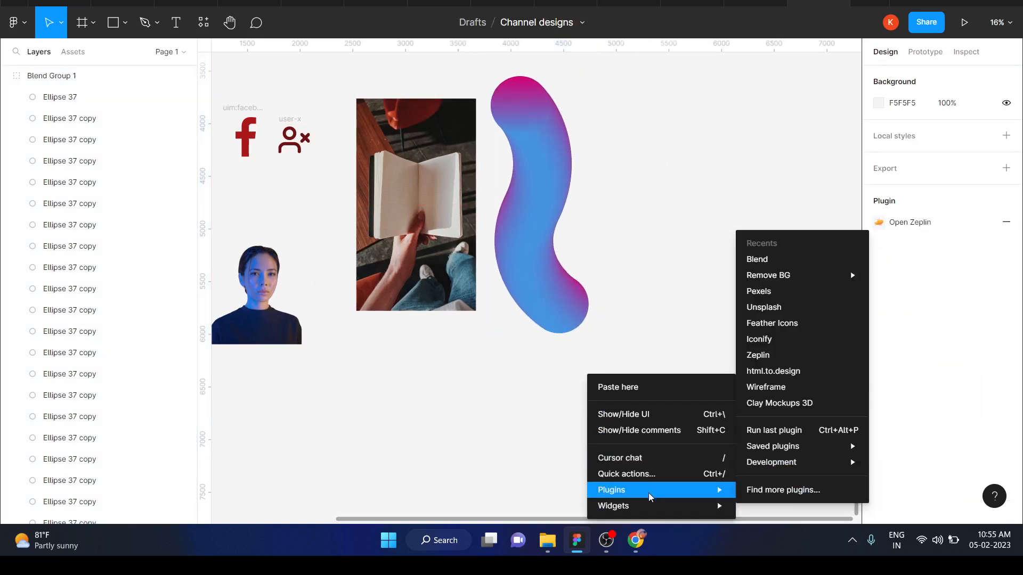
pyautogui.moveTo(769, 451)
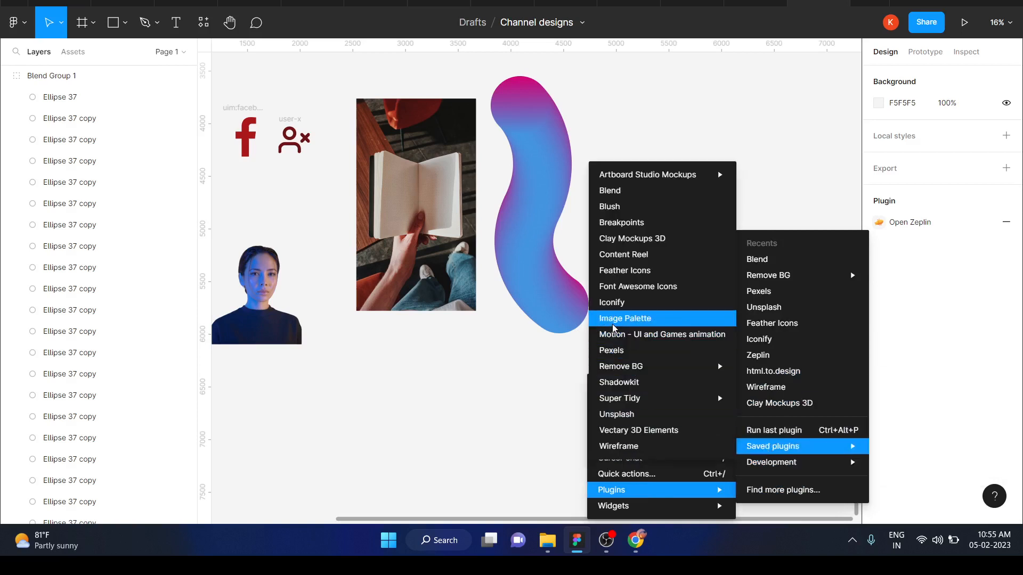
pyautogui.click(615, 286)
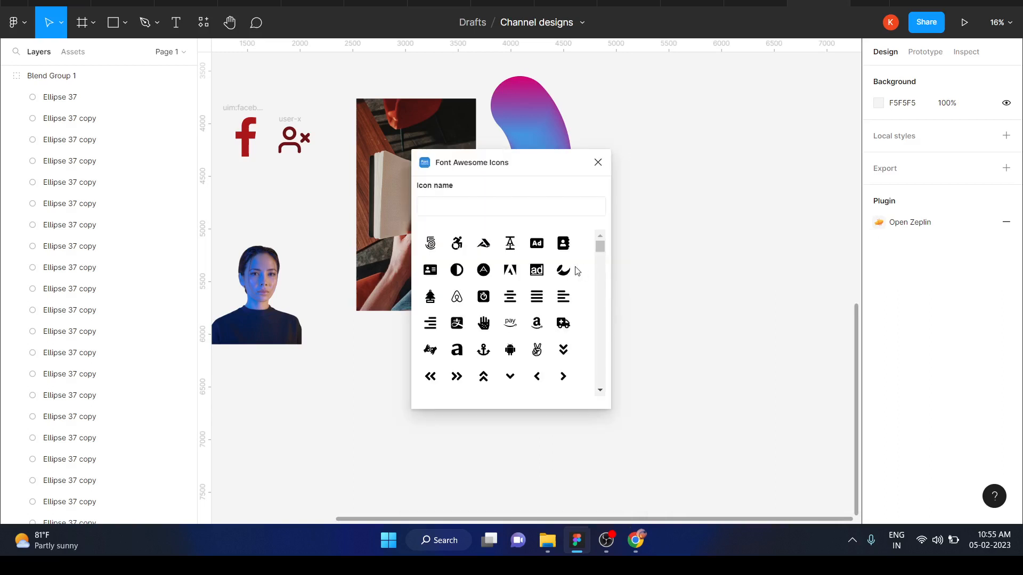
# Browse the Font Awesome icons and insert the plus-circle icon onto the canvas.
pyautogui.scroll(-2, 559, 271)
pyautogui.scroll(-5, 559, 273)
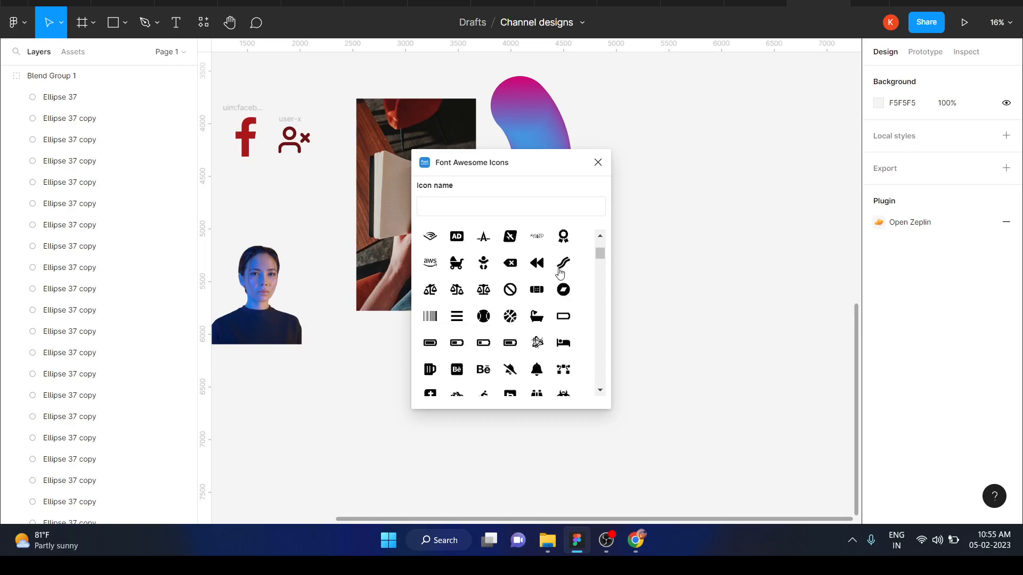
pyautogui.scroll(-8, 505, 339)
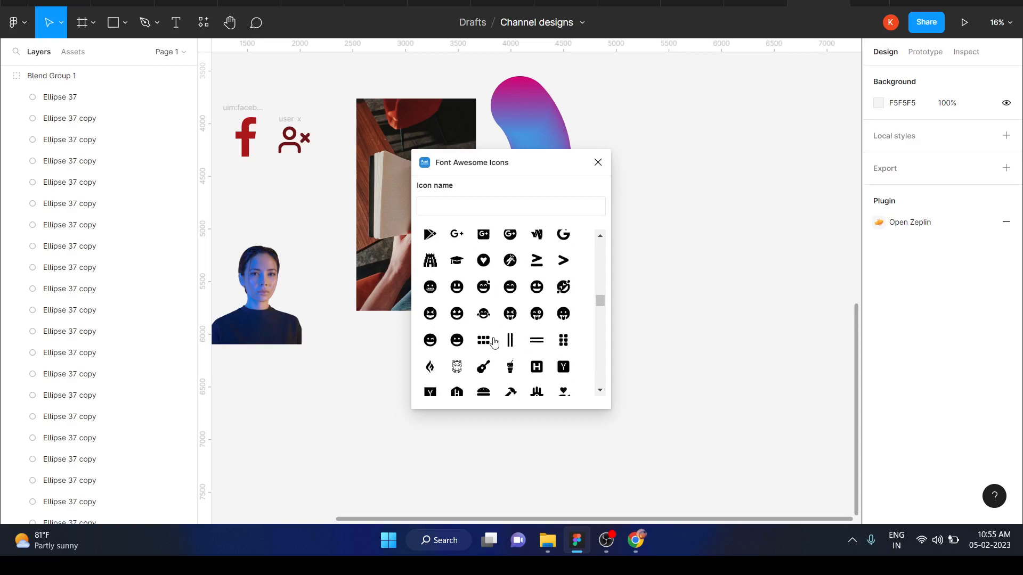
pyautogui.scroll(-5, 493, 304)
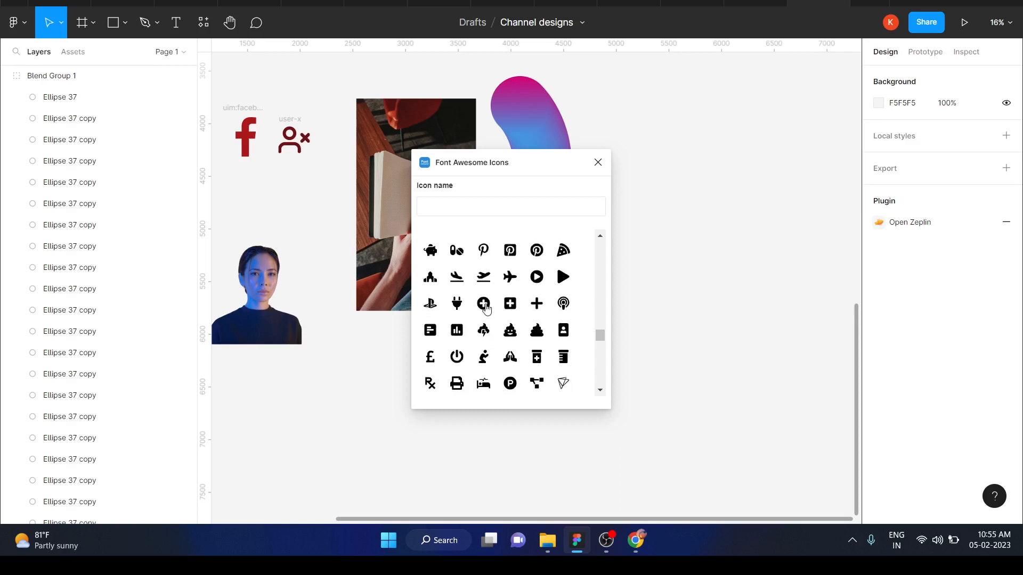
pyautogui.click(485, 304)
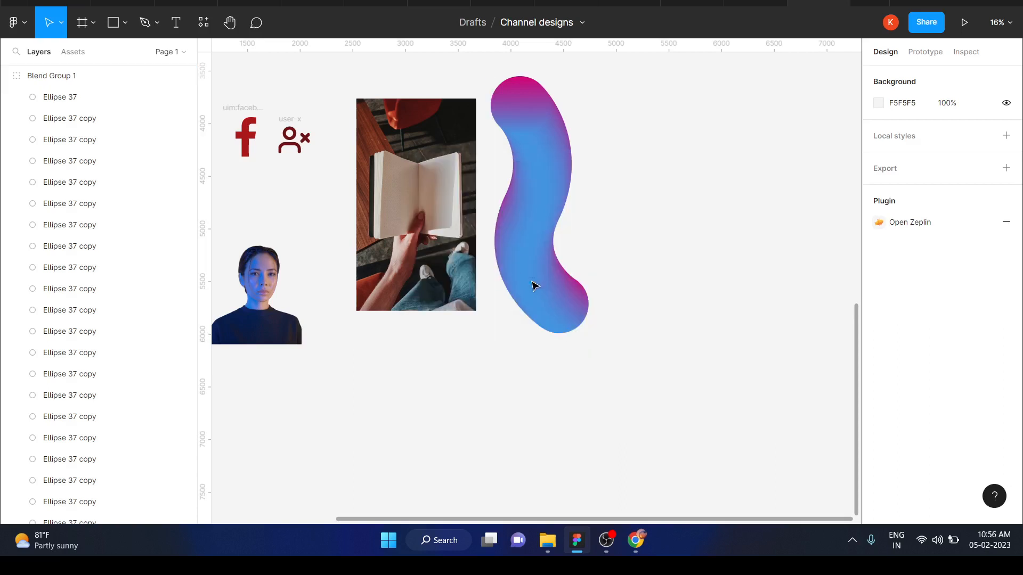
# Try to enlarge the plus-circle icon's vector to 94 × 94 and reposition it.
pyautogui.moveTo(530, 283); pyautogui.dragTo(485, 357)
pyautogui.scroll(10, 486, 357)
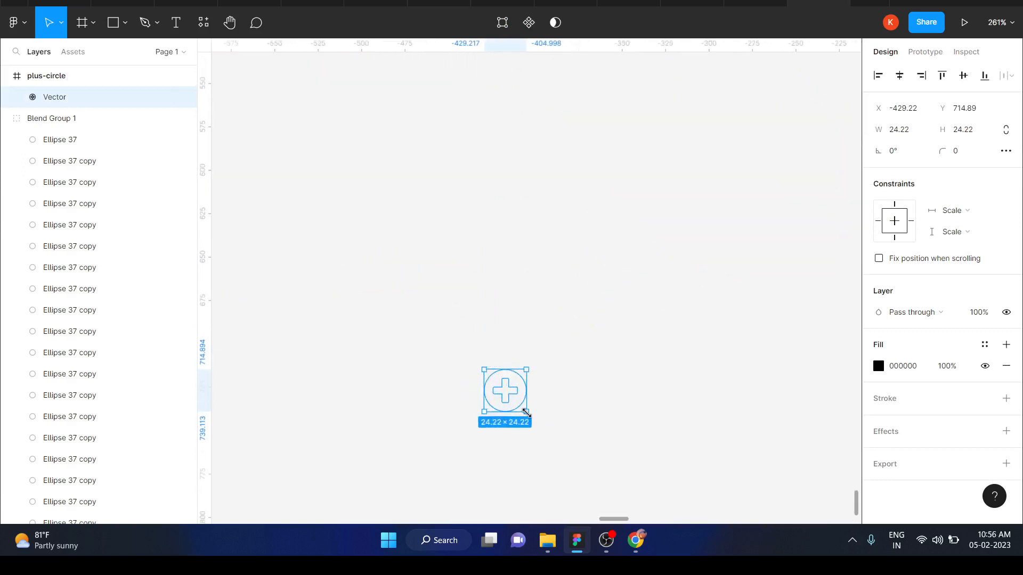
pyautogui.moveTo(526, 412); pyautogui.dragTo(647, 501)
pyautogui.moveTo(601, 445); pyautogui.dragTo(547, 305)
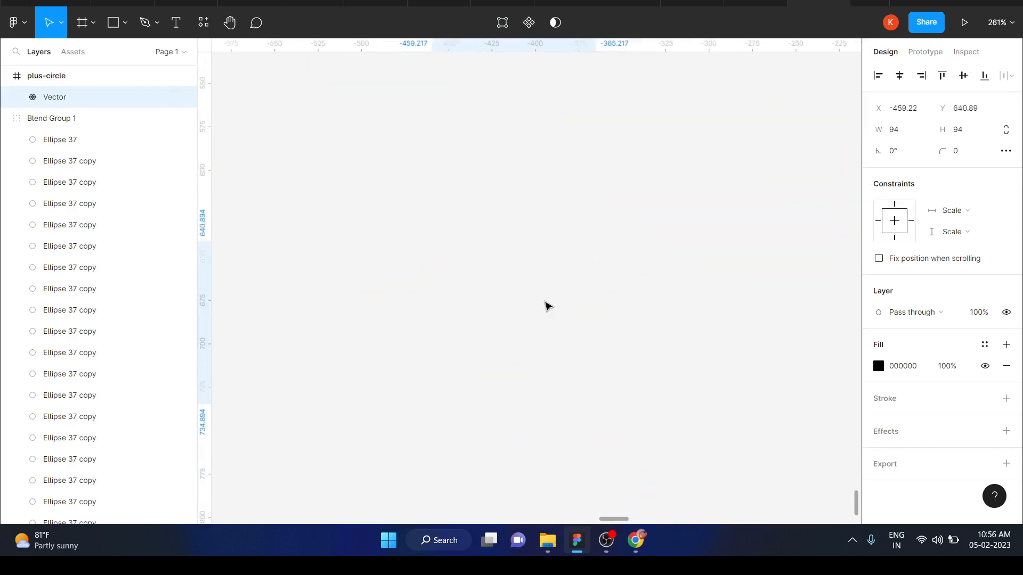
pyautogui.click(748, 343)
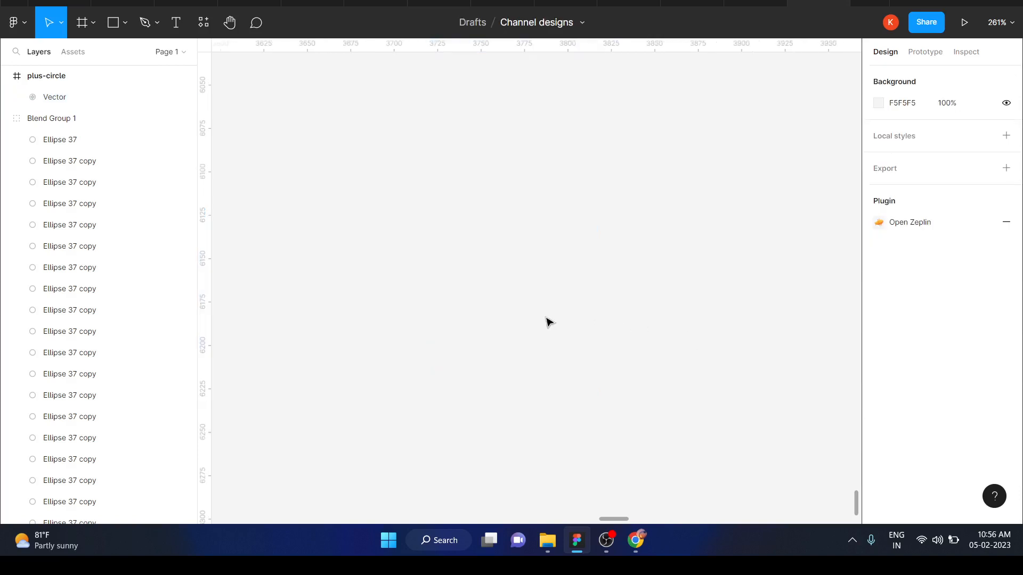
# Undo the resizing and moving of the plus-circle icon's vector.
pyautogui.hotkey('ctrl', 'z')
pyautogui.hotkey('ctrl', 'z')
pyautogui.hotkey('ctrl', 'z')
# Enlarge the plus-circle icon's frame to 189 × 189 and place it between the book photo and the lower end of the blend shape.
pyautogui.scroll(-3, 548, 323)
pyautogui.scroll(-5, 549, 322)
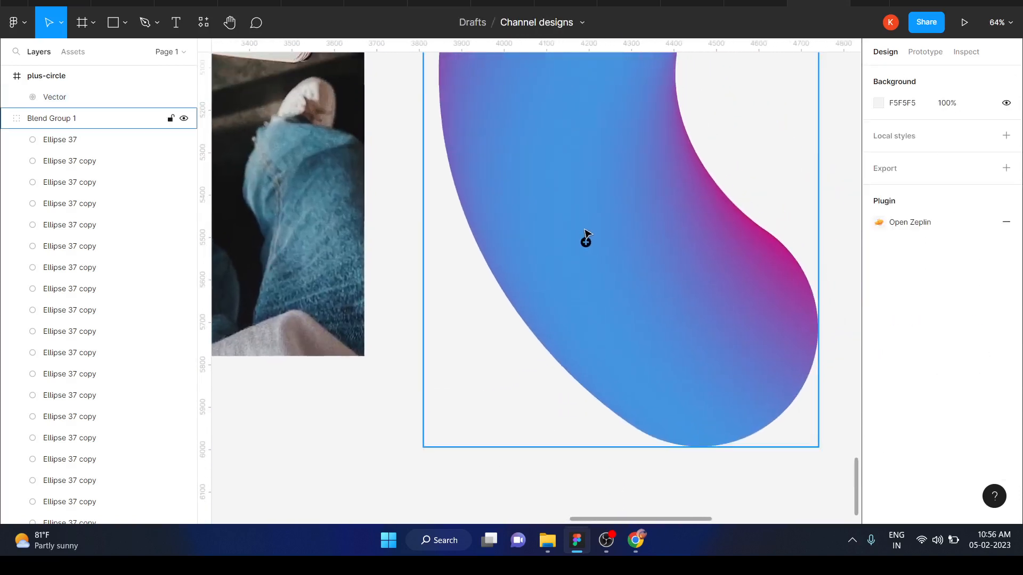
pyautogui.click(586, 242)
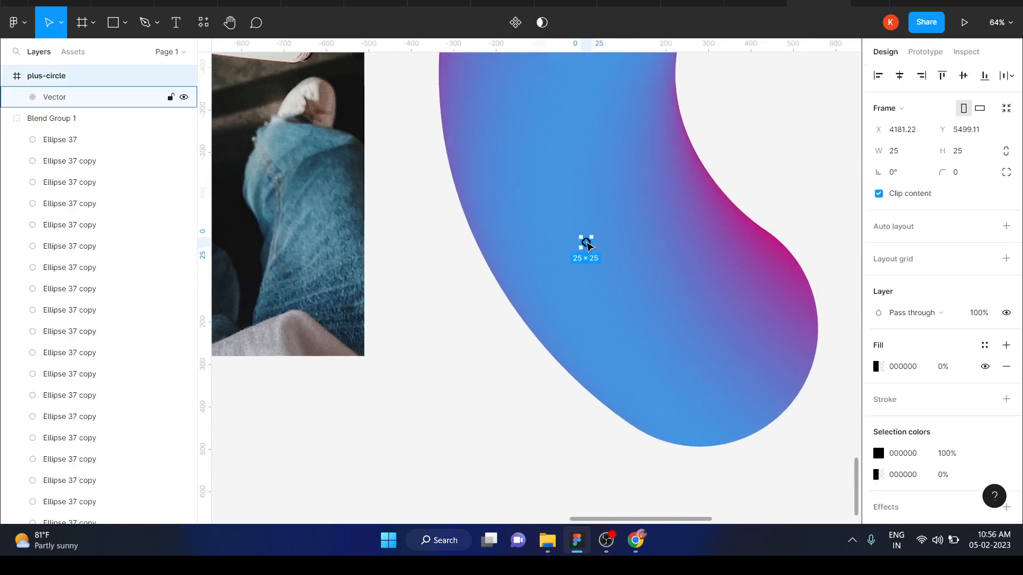
pyautogui.moveTo(586, 244); pyautogui.dragTo(506, 519)
pyautogui.moveTo(470, 458); pyautogui.dragTo(451, 410)
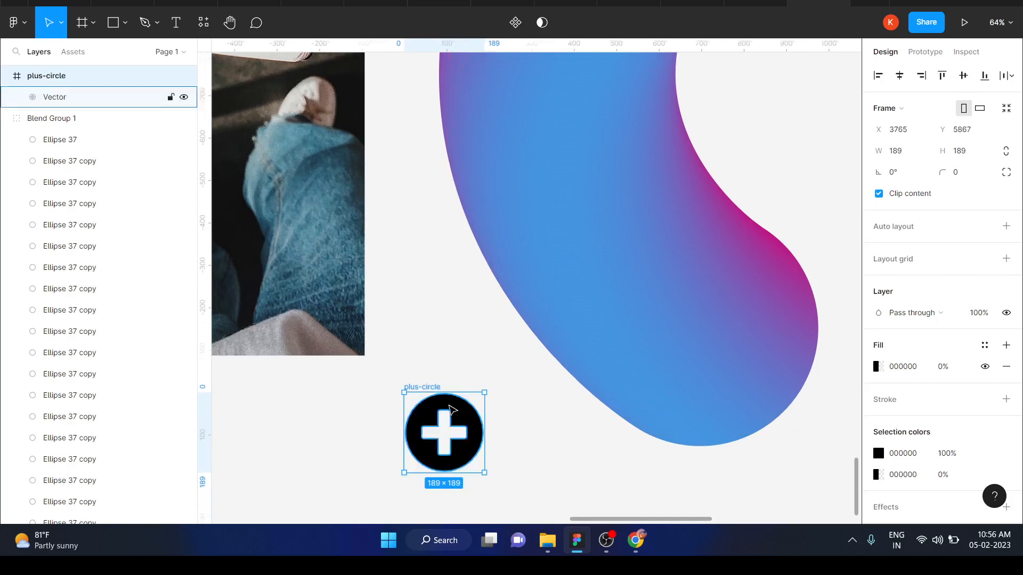
# Change the fill of the plus-circle icon's vector to red FA2121.
pyautogui.click(876, 367)
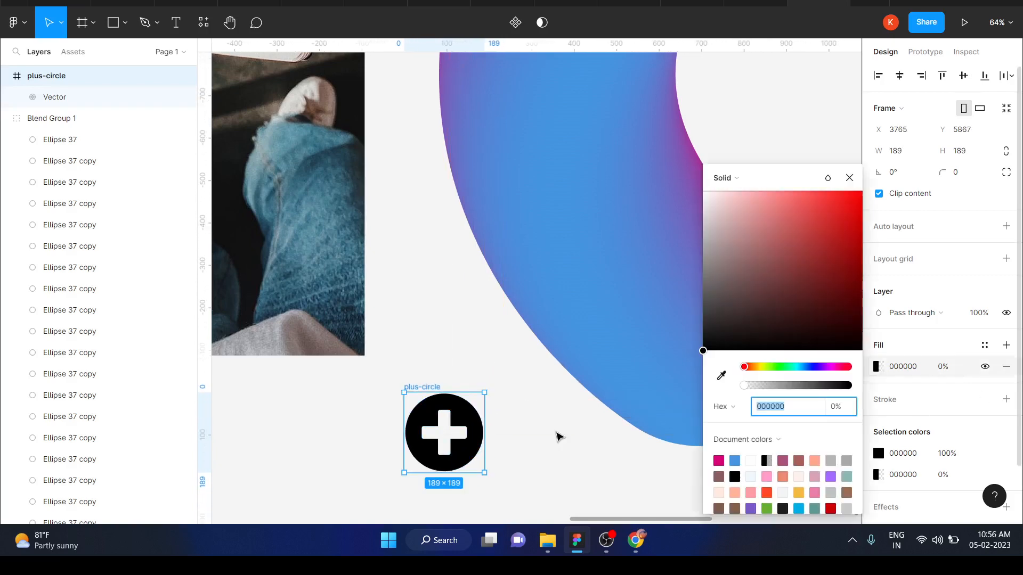
pyautogui.click(478, 434)
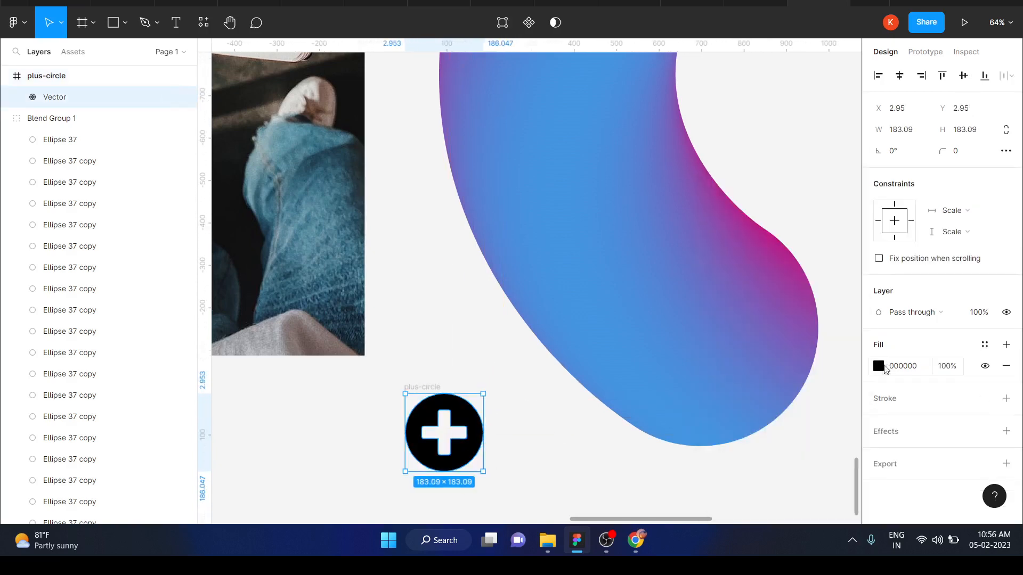
pyautogui.click(883, 371)
pyautogui.moveTo(768, 289); pyautogui.dragTo(842, 199)
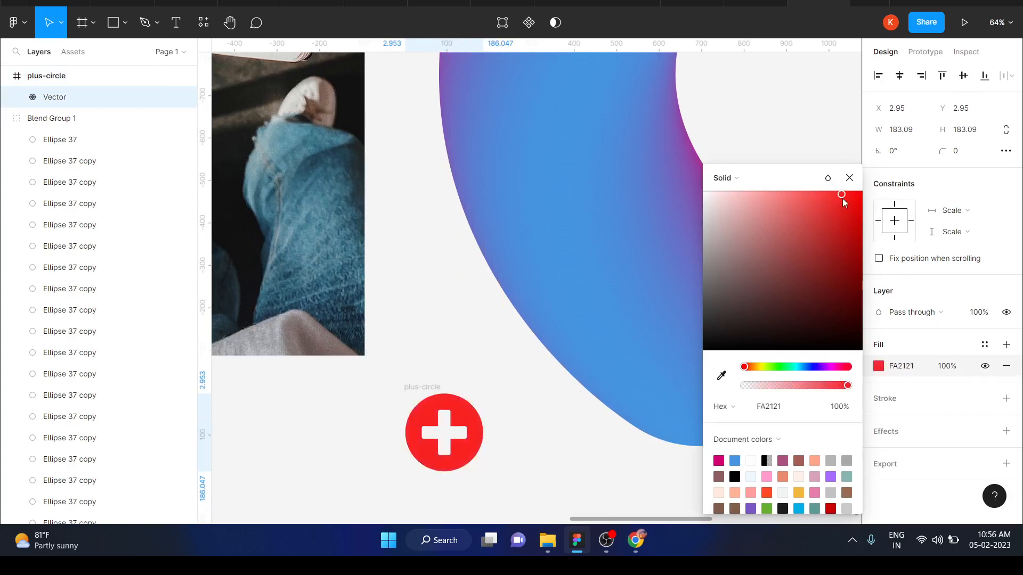
pyautogui.click(515, 438)
# Run the Clay Mockups 3D plugin from the saved plugins.
pyautogui.scroll(-5, 515, 438)
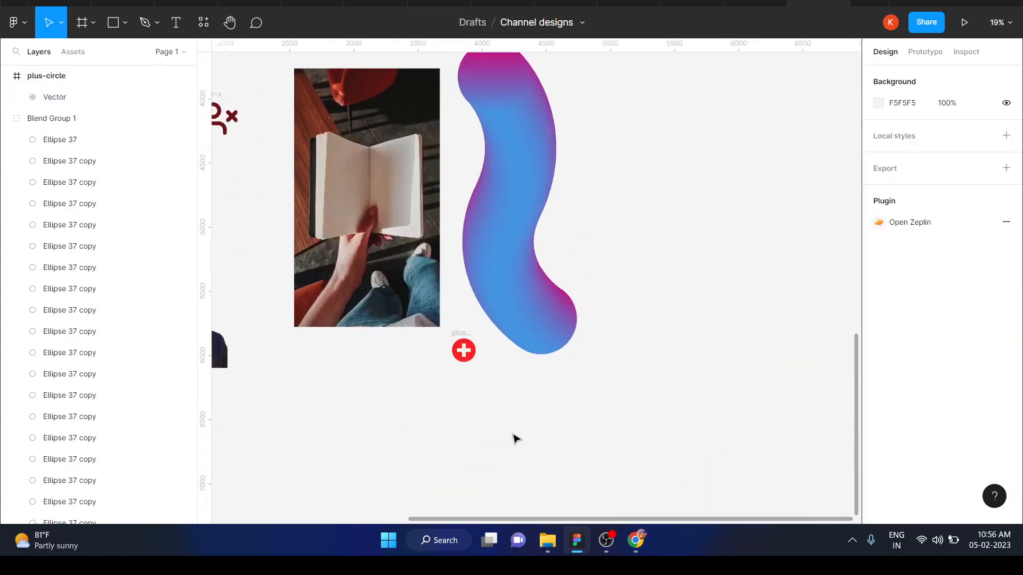
pyautogui.rightClick(514, 439)
pyautogui.moveTo(550, 490)
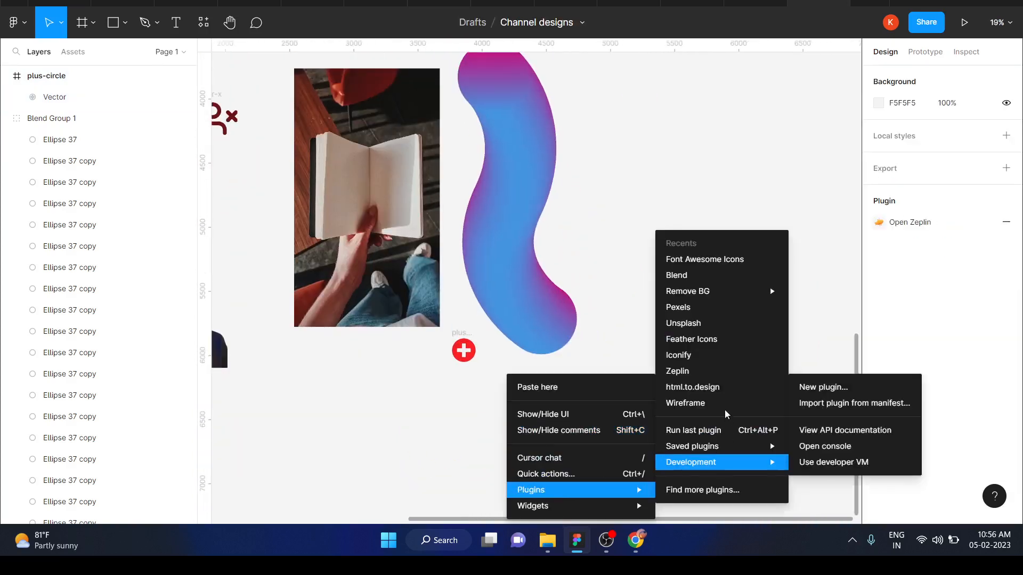
pyautogui.moveTo(717, 446)
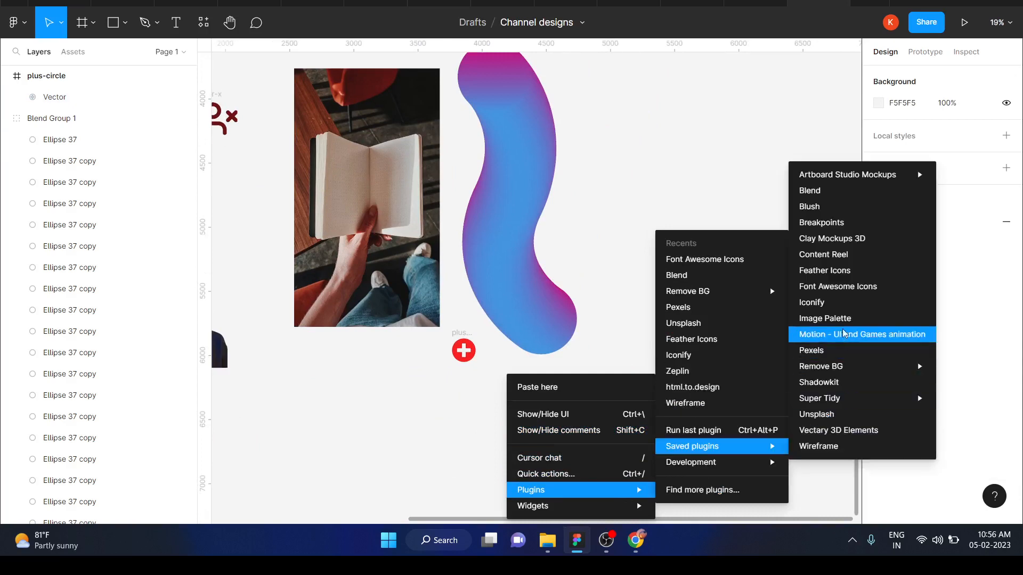
pyautogui.click(837, 241)
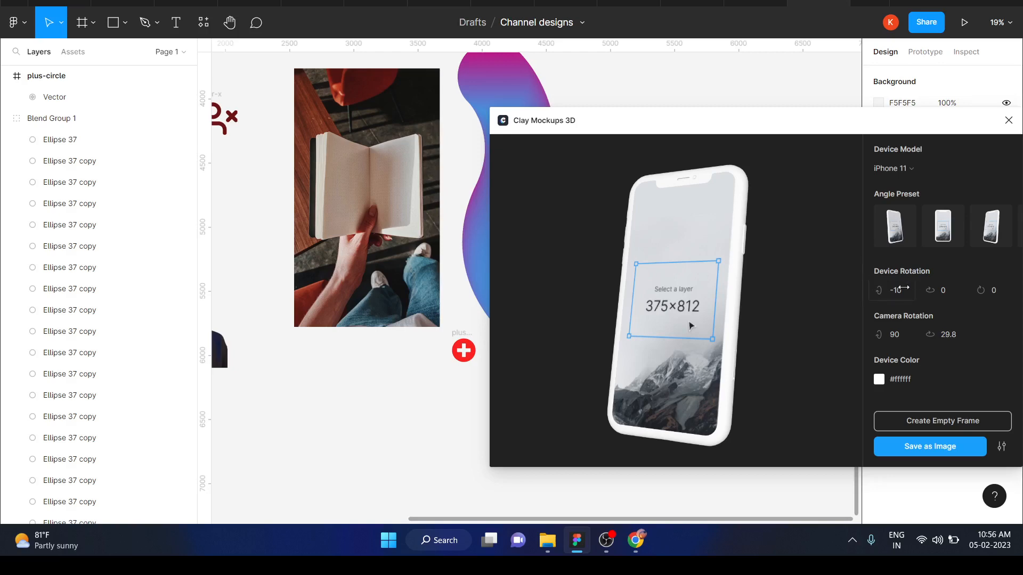
# Try device rotations and angle presets on the iPhone 11 mockup, including Front and Front Left, and close the plugin without saving an image.
pyautogui.moveTo(887, 290); pyautogui.dragTo(927, 290)
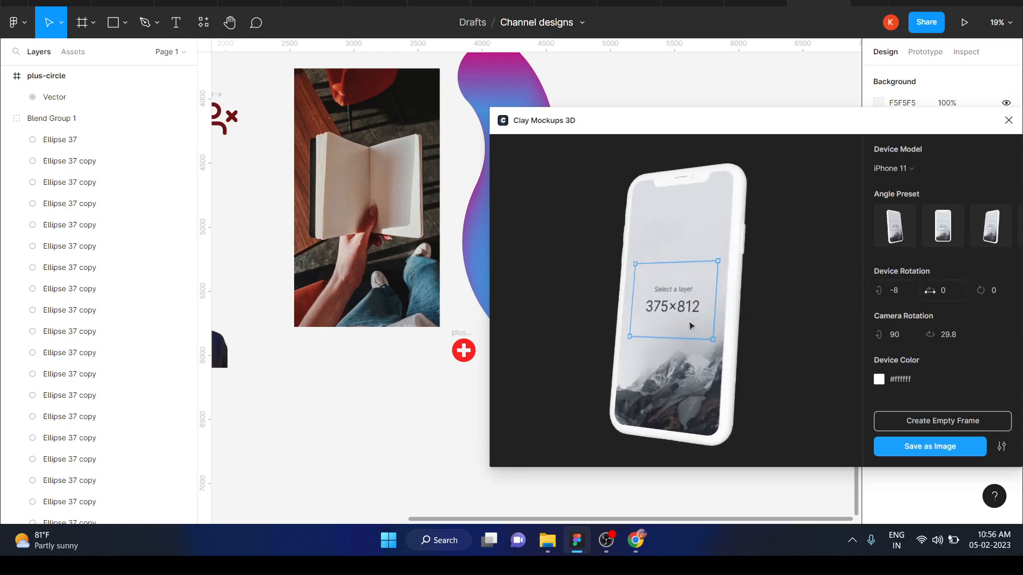
pyautogui.click(937, 228)
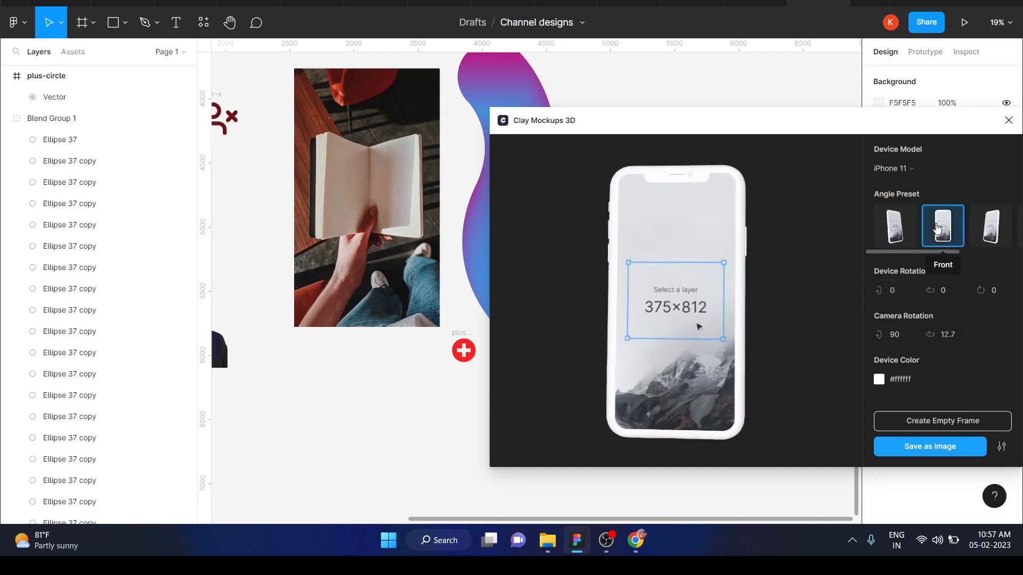
pyautogui.click(991, 228)
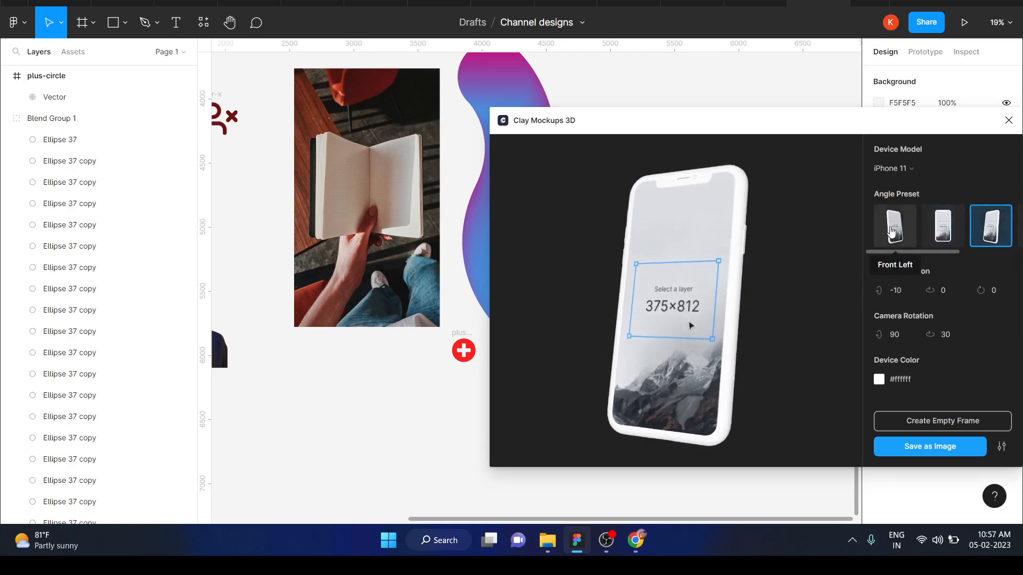
pyautogui.click(891, 231)
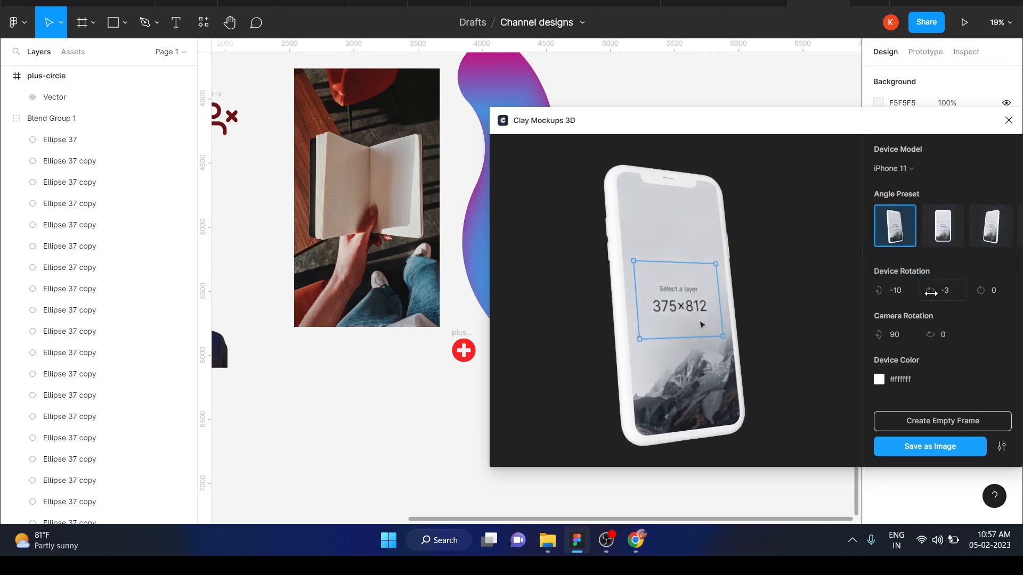
pyautogui.moveTo(931, 293); pyautogui.dragTo(937, 292)
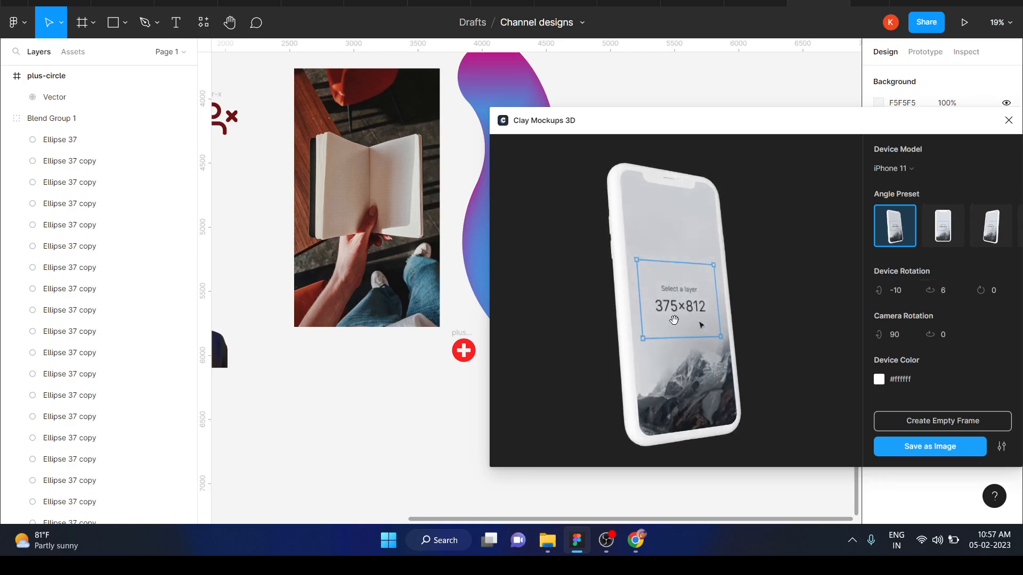
pyautogui.click(1009, 123)
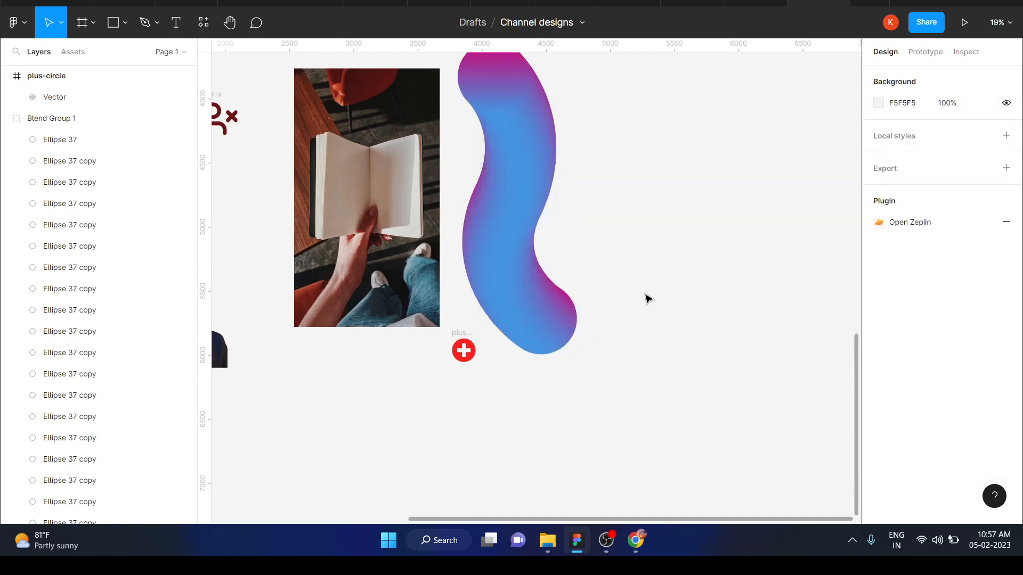
# Run the Content Reel plugin from the saved plugins.
pyautogui.scroll(1, 650, 300)
pyautogui.rightClick(610, 225)
pyautogui.moveTo(632, 338)
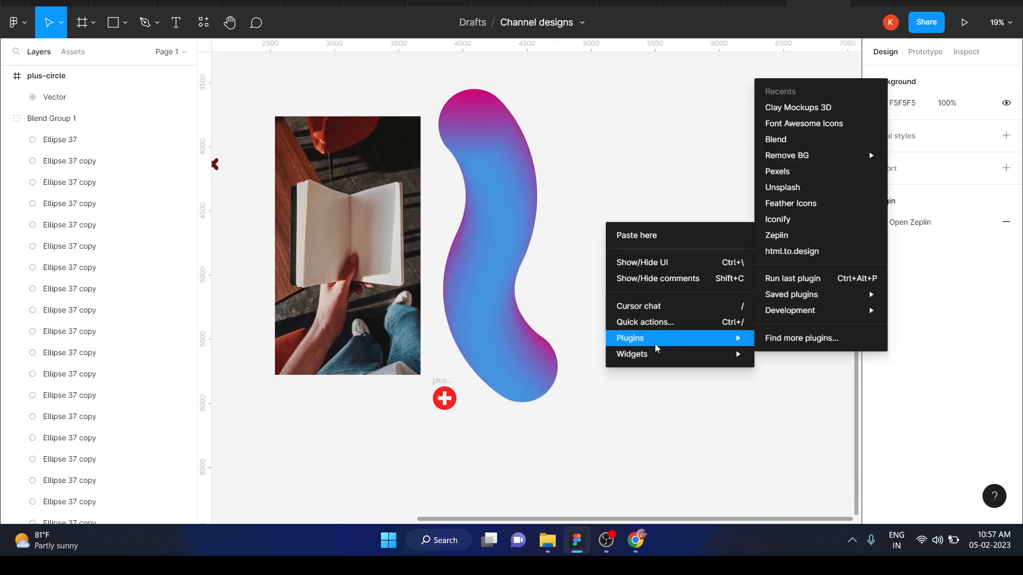
pyautogui.moveTo(819, 296)
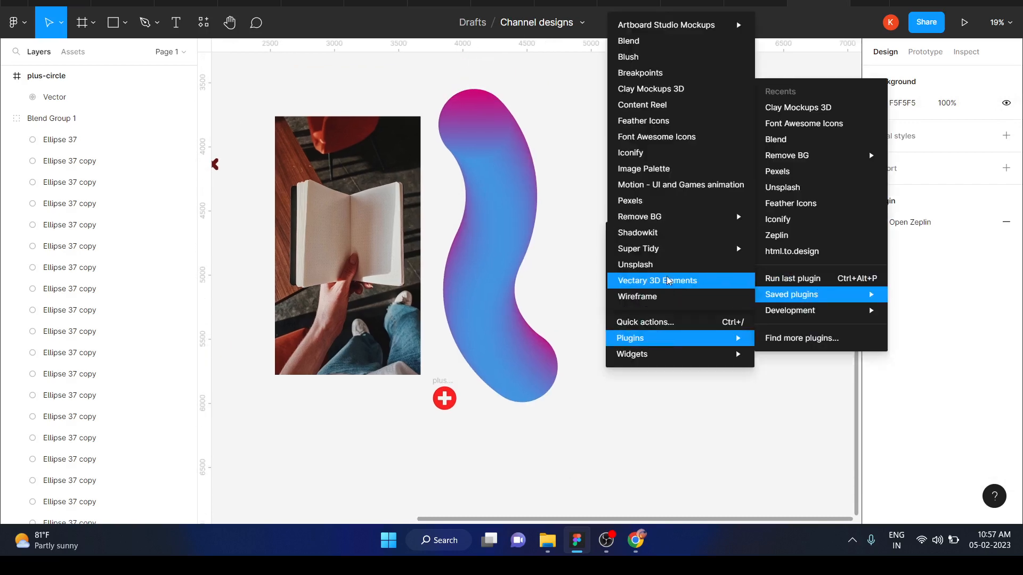
pyautogui.moveTo(671, 259)
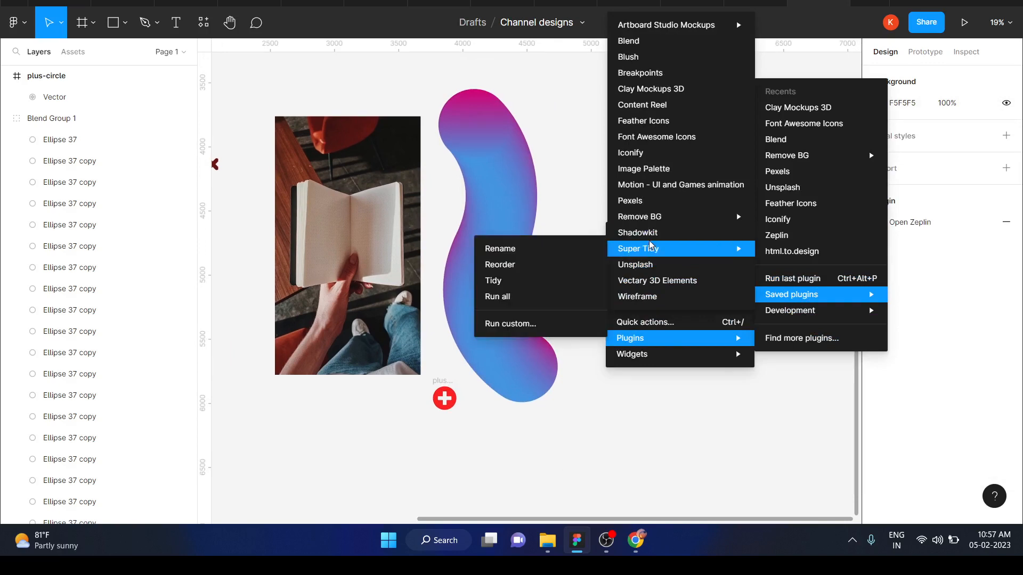
pyautogui.moveTo(688, 338)
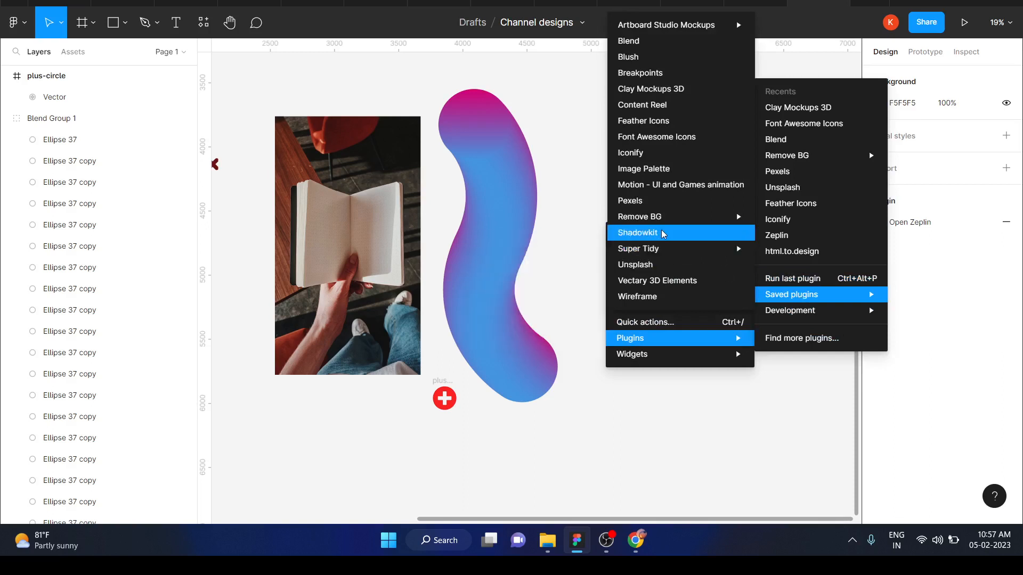
pyautogui.moveTo(645, 28)
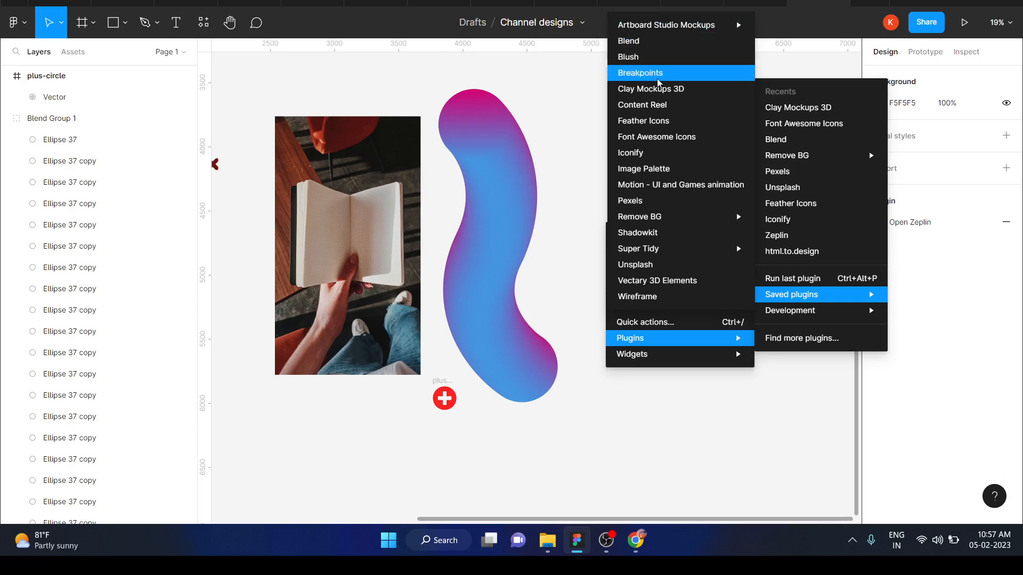
pyautogui.click(662, 107)
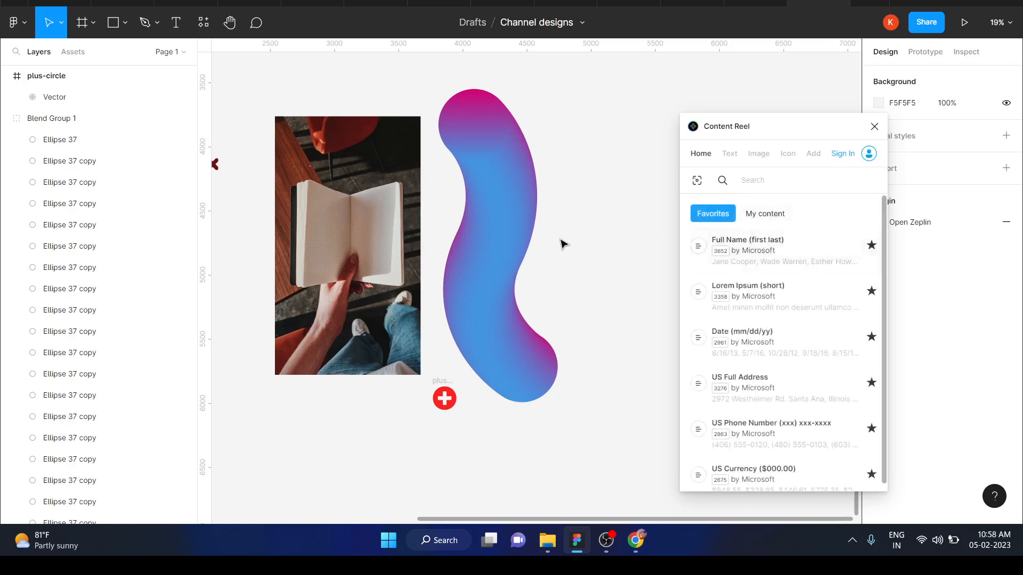
# Clear the plugin's search and add a text layer reading "skka" on the empty canvas beside the blend shape.
pyautogui.write('t')
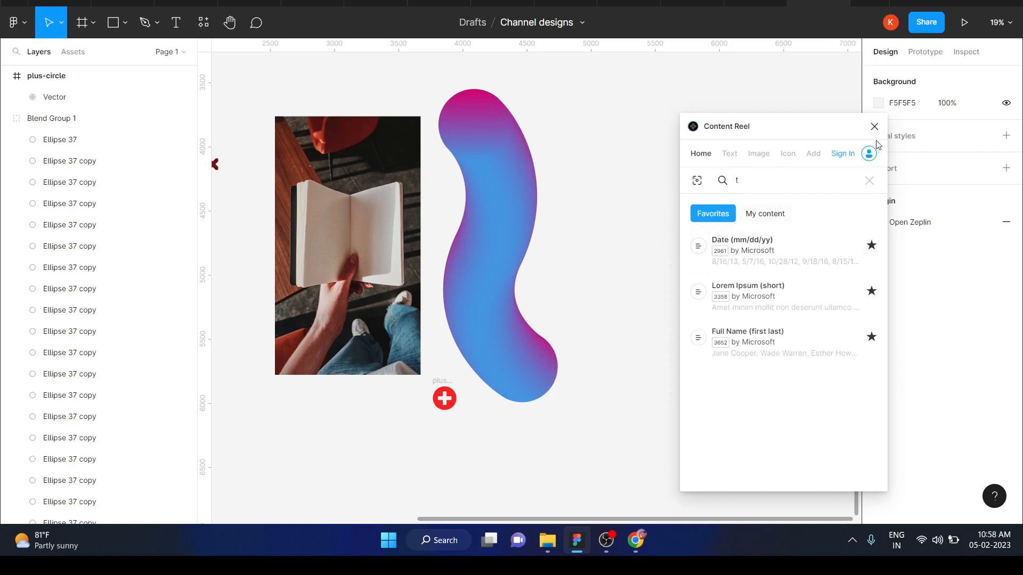
pyautogui.click(869, 181)
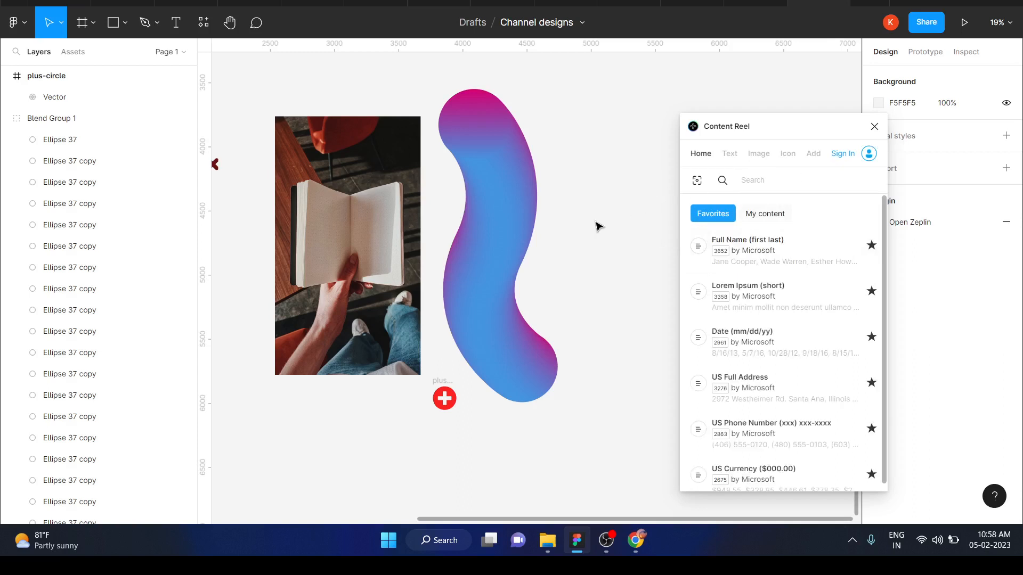
pyautogui.click(176, 23)
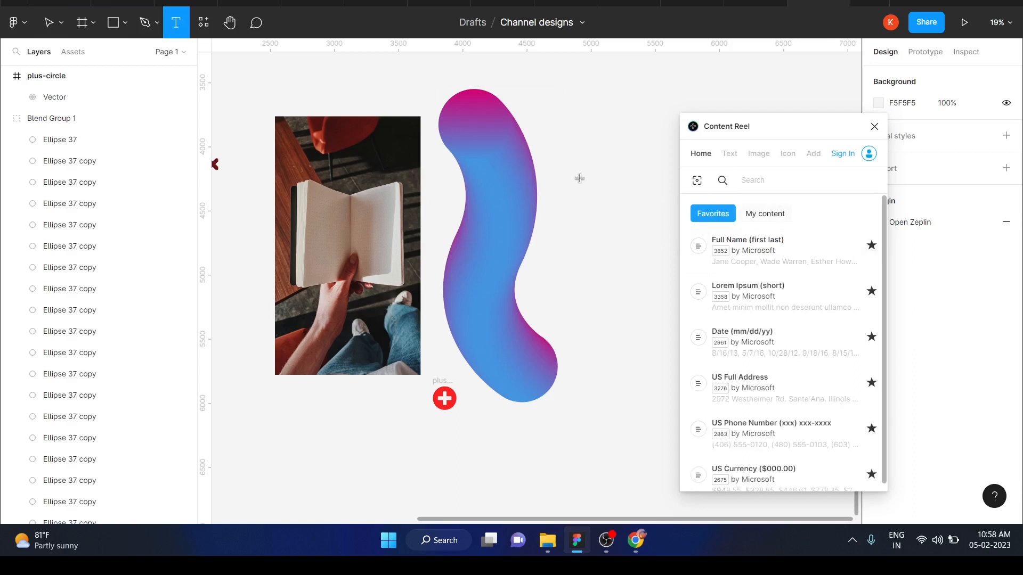
pyautogui.click(581, 179)
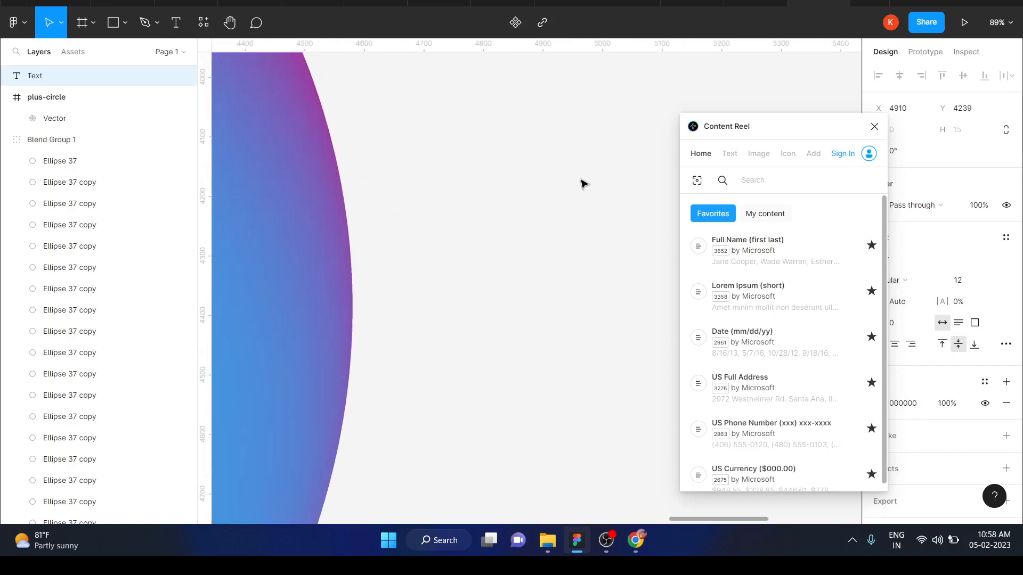
pyautogui.write('skka')
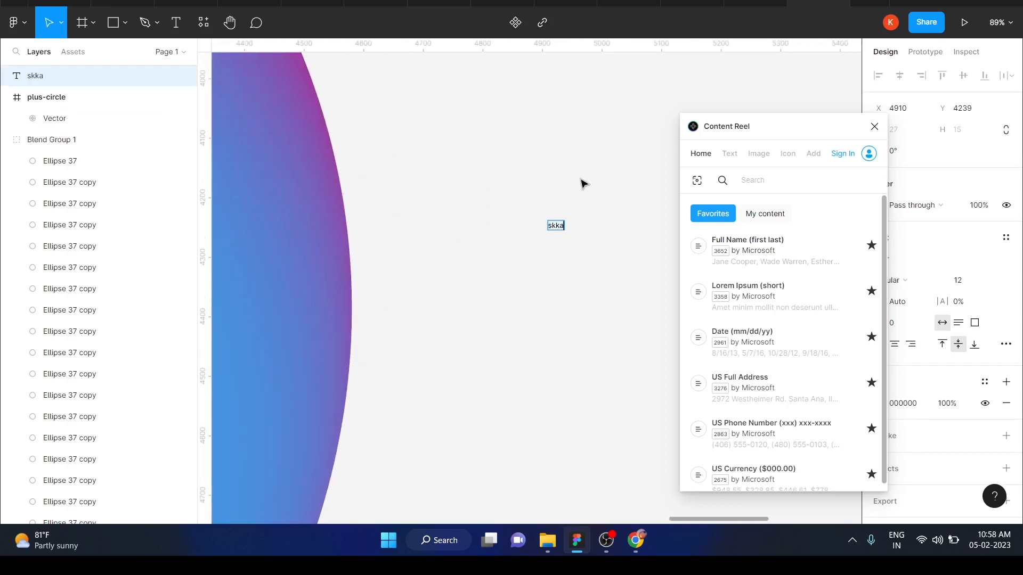
pyautogui.press('Escape')
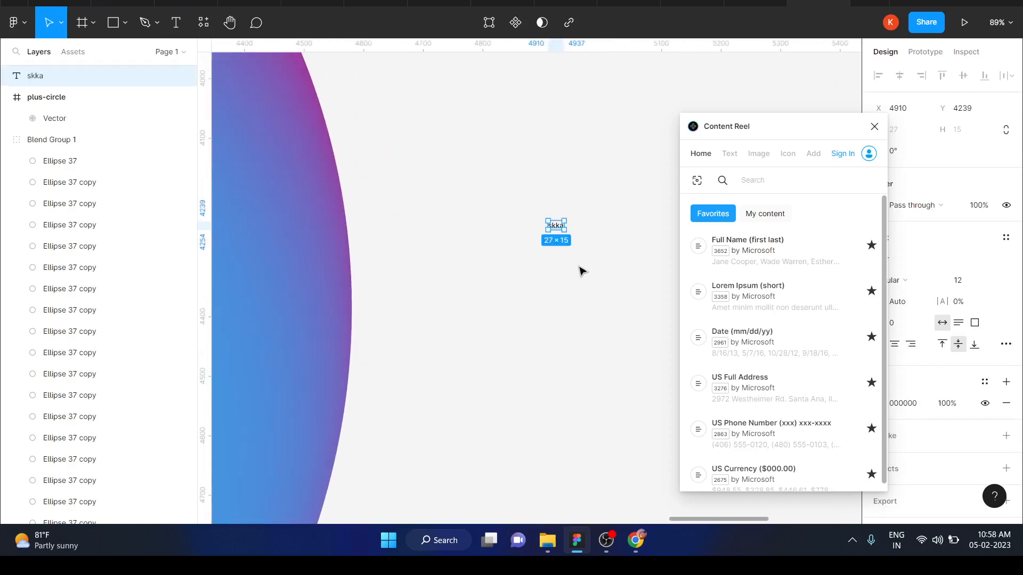
# Set the text layer's font size to 20 and fill it with Content Reel's Lorem Ipsum (short).
pyautogui.click(965, 288)
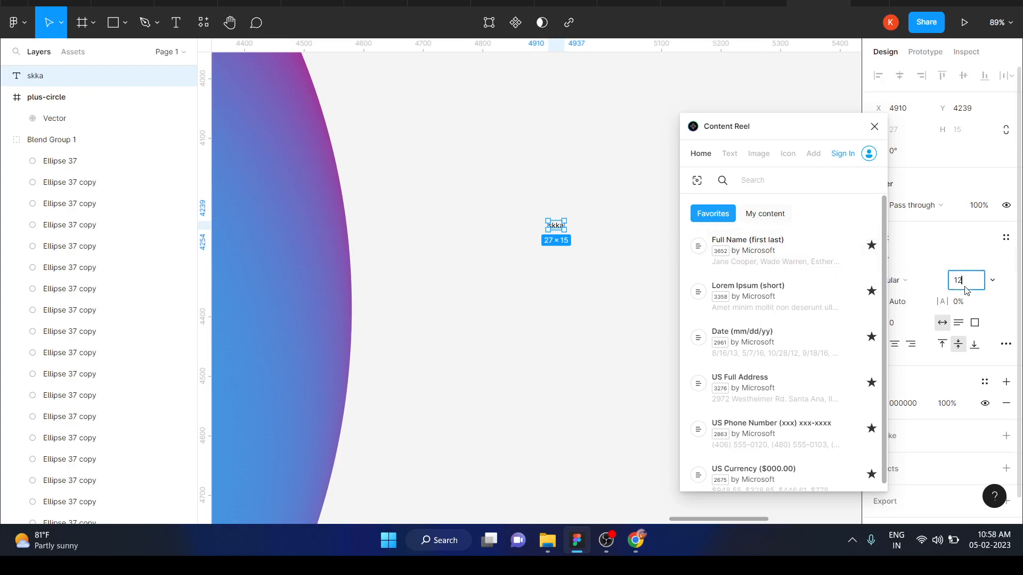
pyautogui.press('Return')
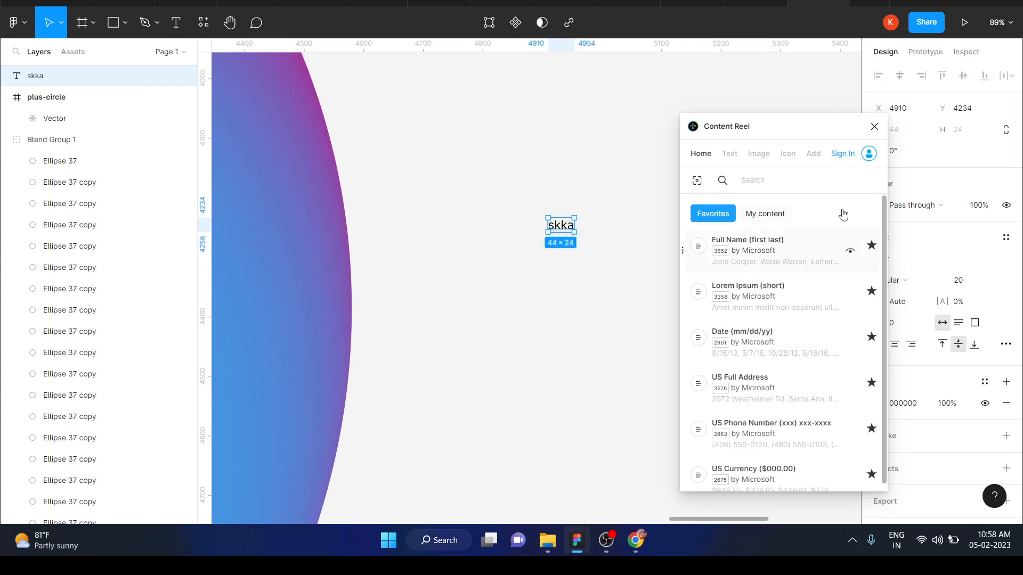
pyautogui.click(761, 302)
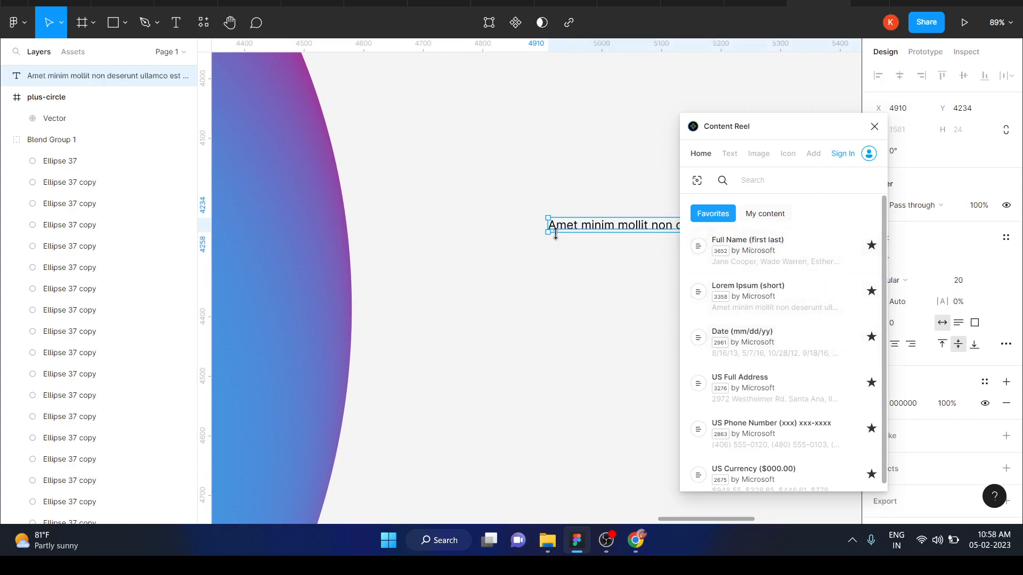
# Wrap the Lorem Ipsum text onto two lines in a box about 894 wide and place a duplicate below it.
pyautogui.moveTo(565, 229); pyautogui.dragTo(573, 264)
pyautogui.moveTo(641, 222); pyautogui.dragTo(520, 308)
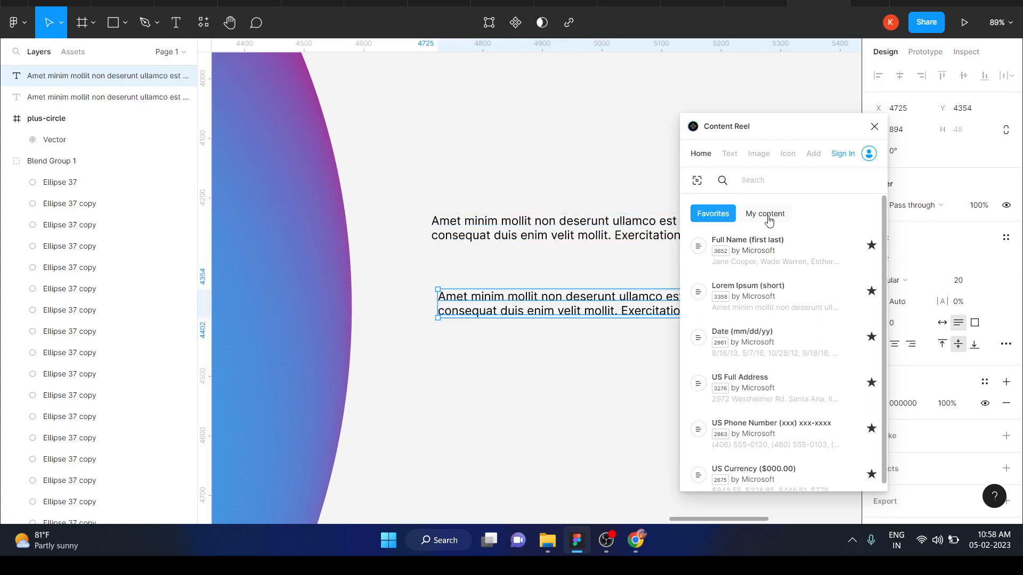
# Fill the duplicated text with Content Reel's Full Name (first last) content, and replace that with its Email content.
pyautogui.click(759, 246)
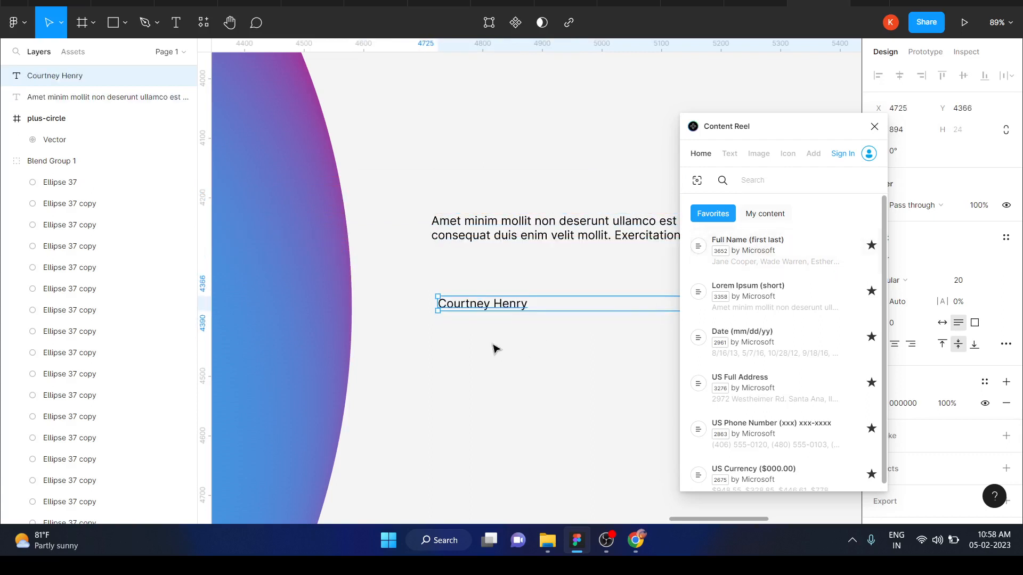
pyautogui.click(730, 155)
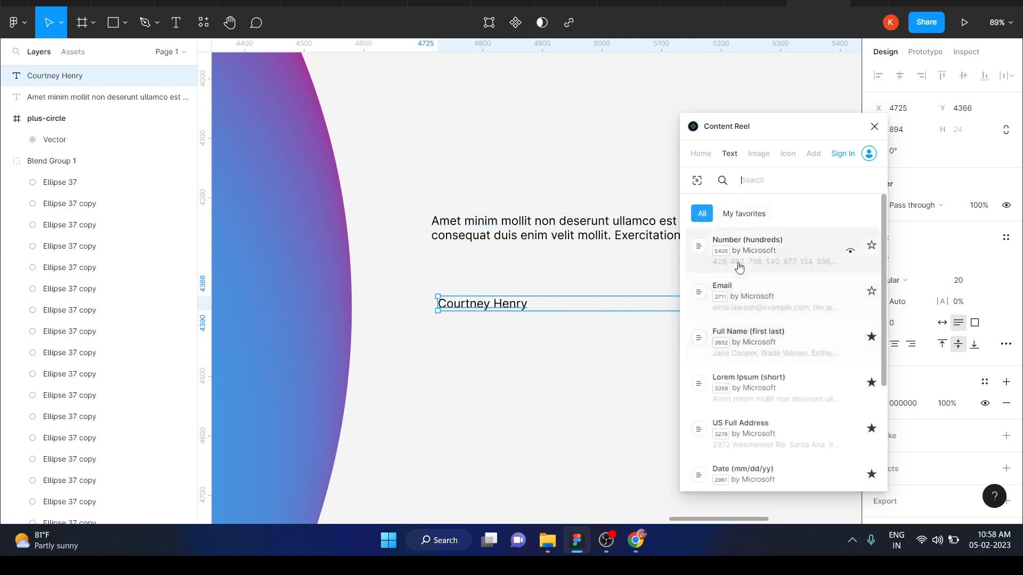
pyautogui.click(737, 298)
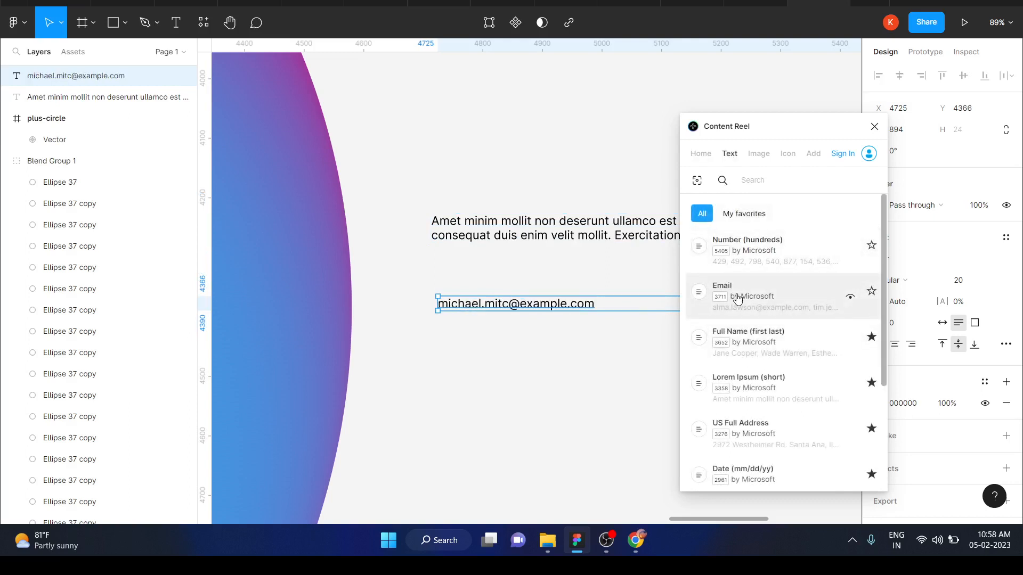
# Fill the duplicated text with Content Reel's Full Name (first last), replace it with Lorem Ipsum (short), and replace that with US Full Address.
pyautogui.click(747, 331)
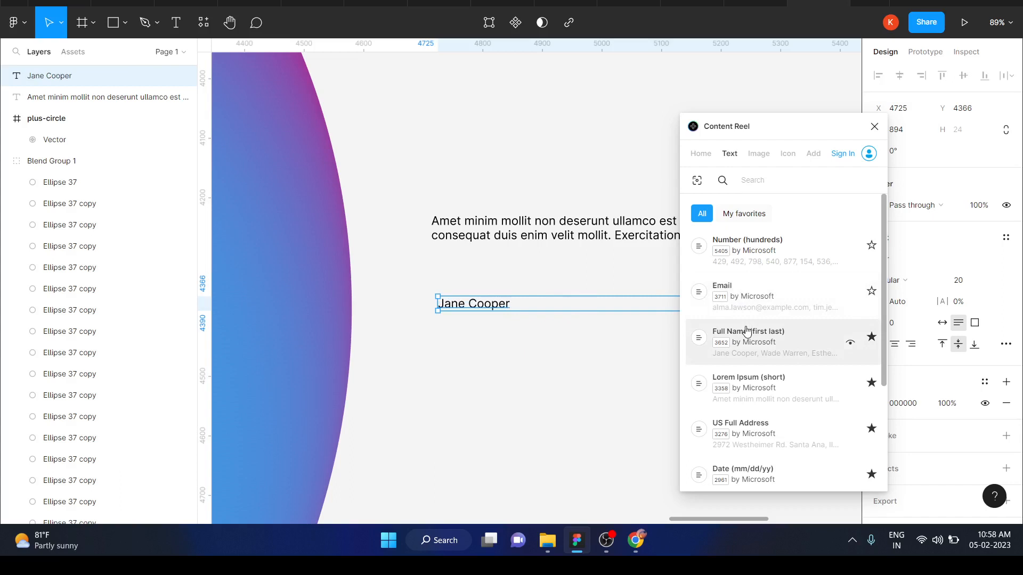
pyautogui.click(751, 388)
pyautogui.scroll(-2, 752, 387)
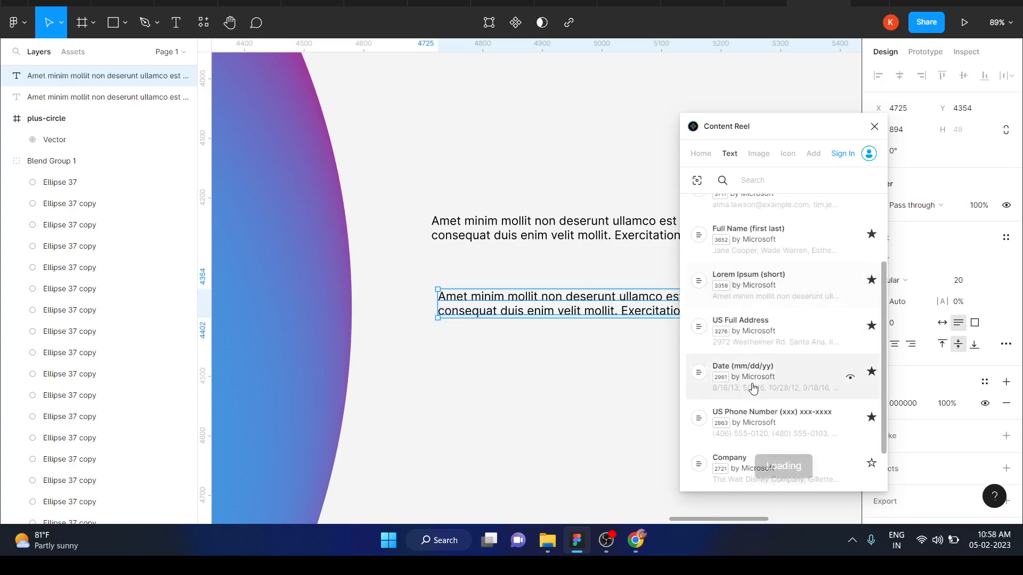
pyautogui.click(747, 322)
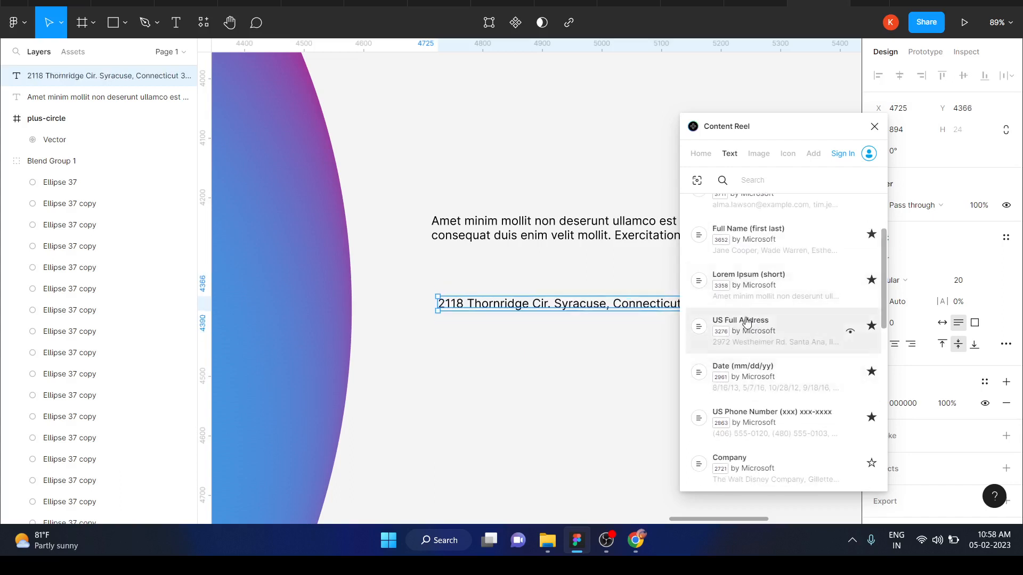
# Browse Content Reel's image collections, such as avatars, photos and logos, and close the plugin.
pyautogui.click(763, 156)
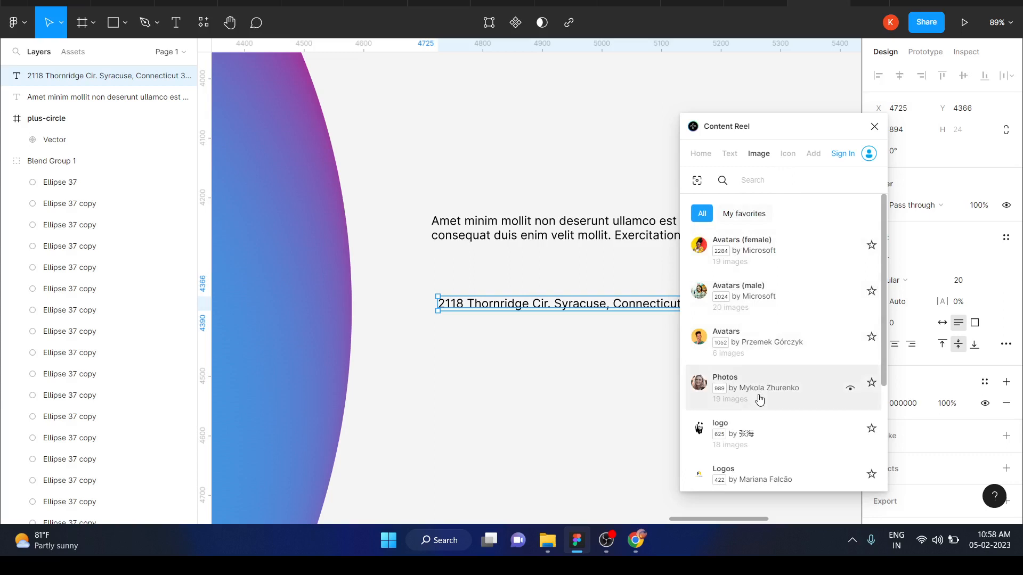
pyautogui.scroll(-1, 851, 234)
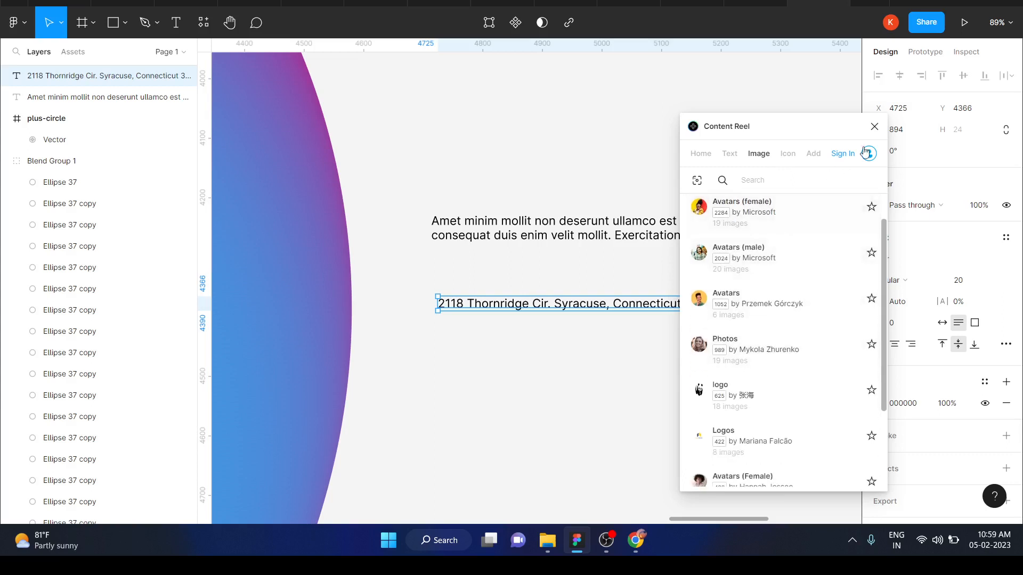
pyautogui.click(875, 127)
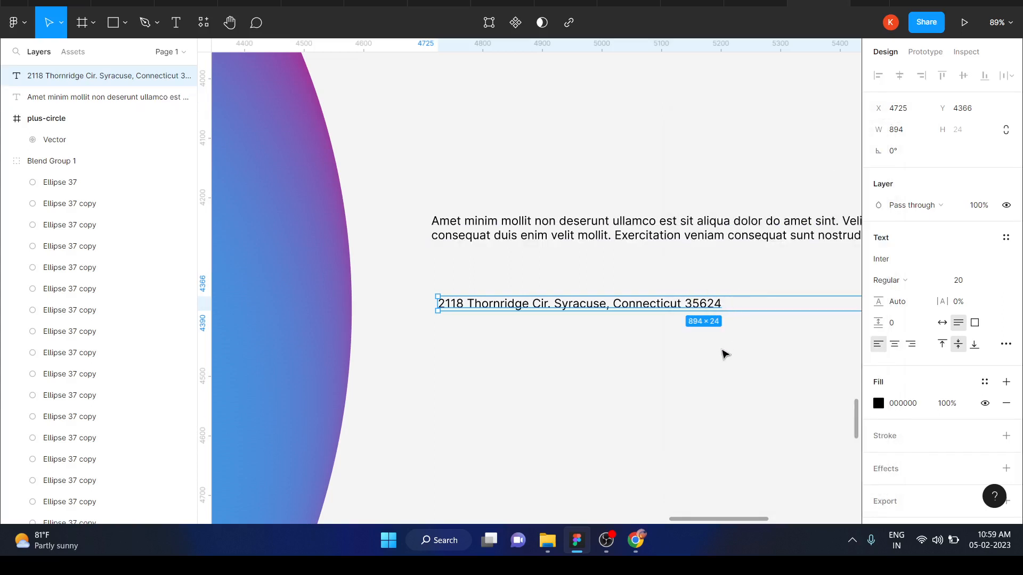
# Narrow the address text box to fit its line and move it up beneath the Lorem Ipsum, left-aligned with a gap of 40.
pyautogui.hscroll(5, 724, 355)
pyautogui.scroll(-3, 723, 357)
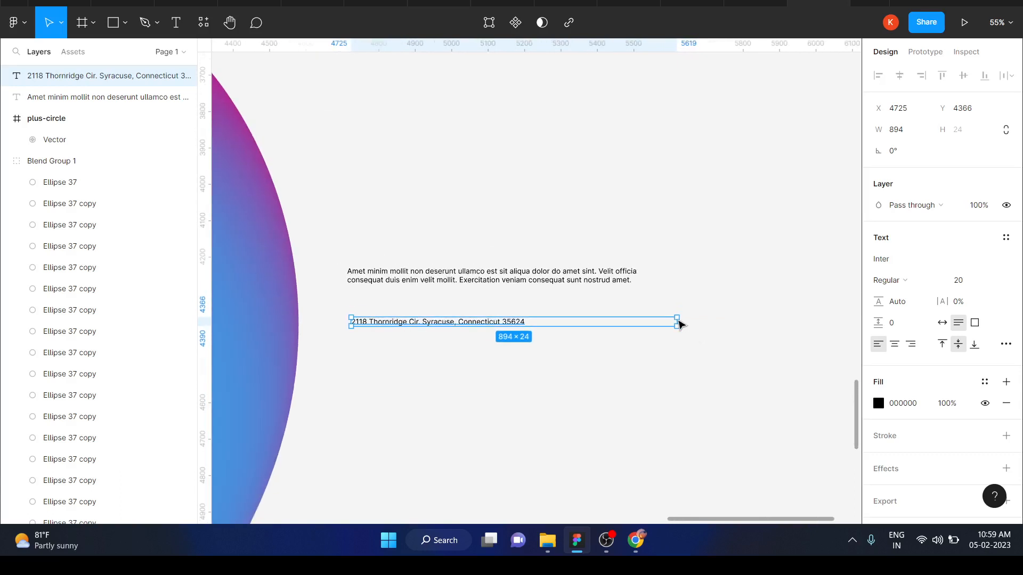
pyautogui.moveTo(680, 324); pyautogui.dragTo(528, 323)
pyautogui.click(575, 352)
pyautogui.scroll(6, 577, 353)
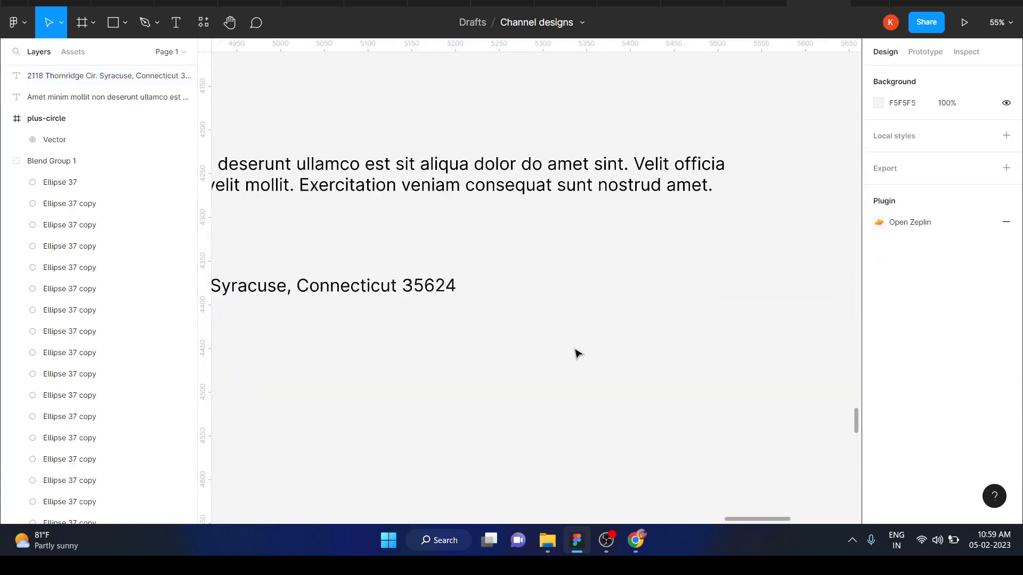
pyautogui.scroll(-3, 576, 352)
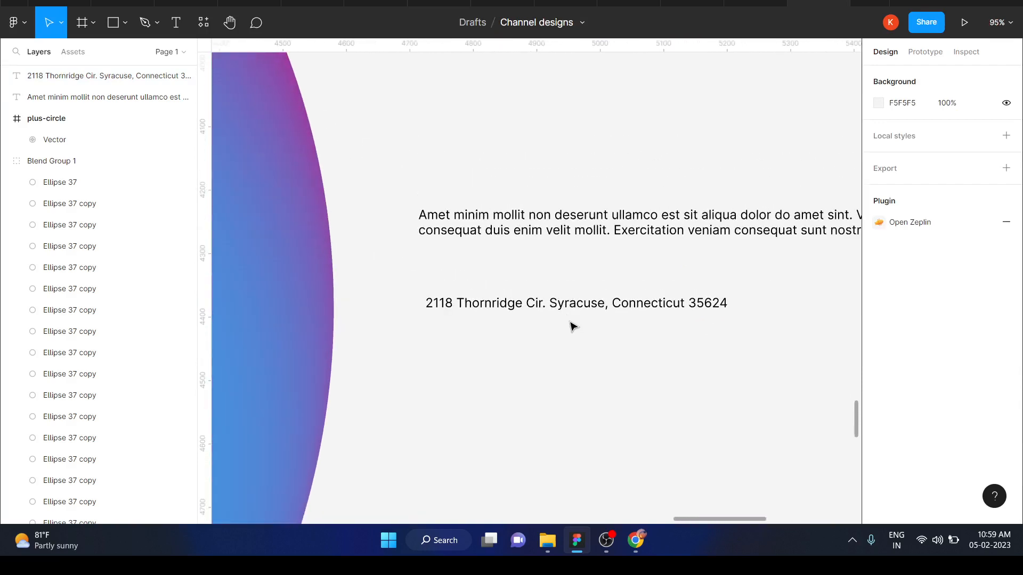
pyautogui.click(555, 289)
pyautogui.moveTo(555, 289); pyautogui.dragTo(555, 273)
pyautogui.click(558, 304)
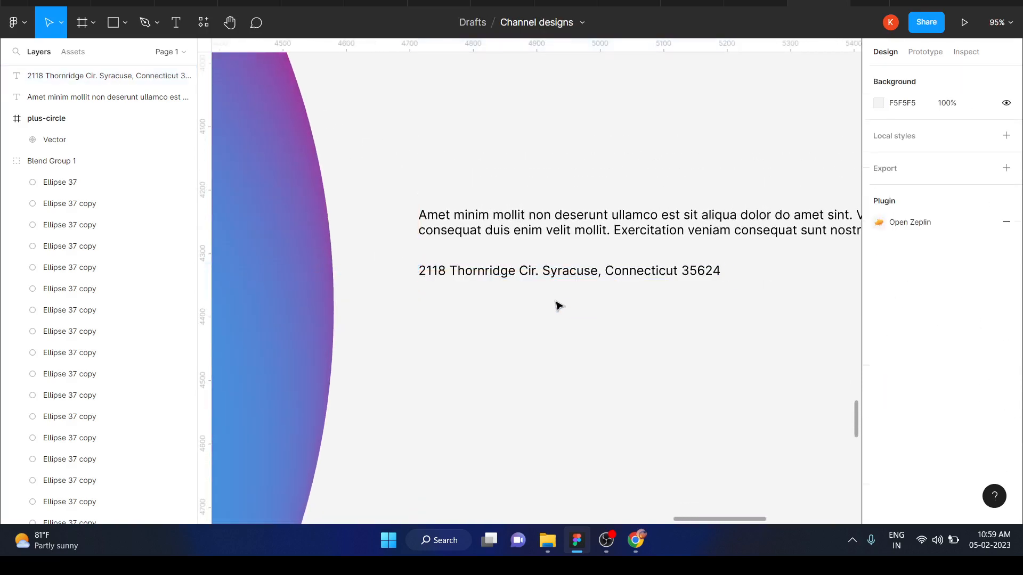
# Move the Lorem Ipsum and address texts together up beside the upper part of the blend shape.
pyautogui.rightClick(550, 297)
pyautogui.click(459, 394)
pyautogui.scroll(-8, 455, 395)
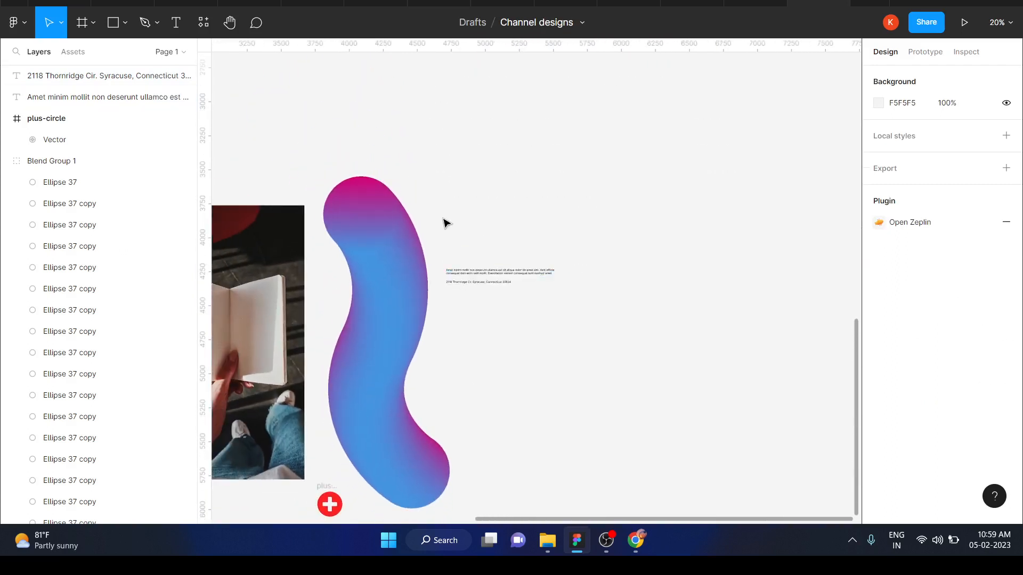
pyautogui.moveTo(446, 222); pyautogui.dragTo(594, 339)
pyautogui.moveTo(495, 282); pyautogui.dragTo(480, 222)
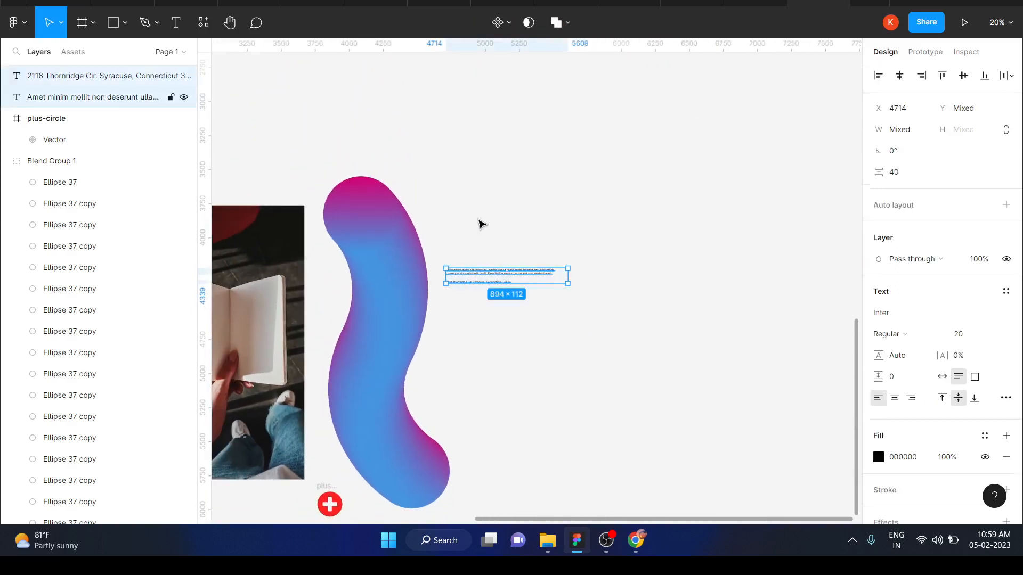
pyautogui.click(502, 272)
pyautogui.hscroll(-5, 504, 273)
pyautogui.scroll(5, 505, 273)
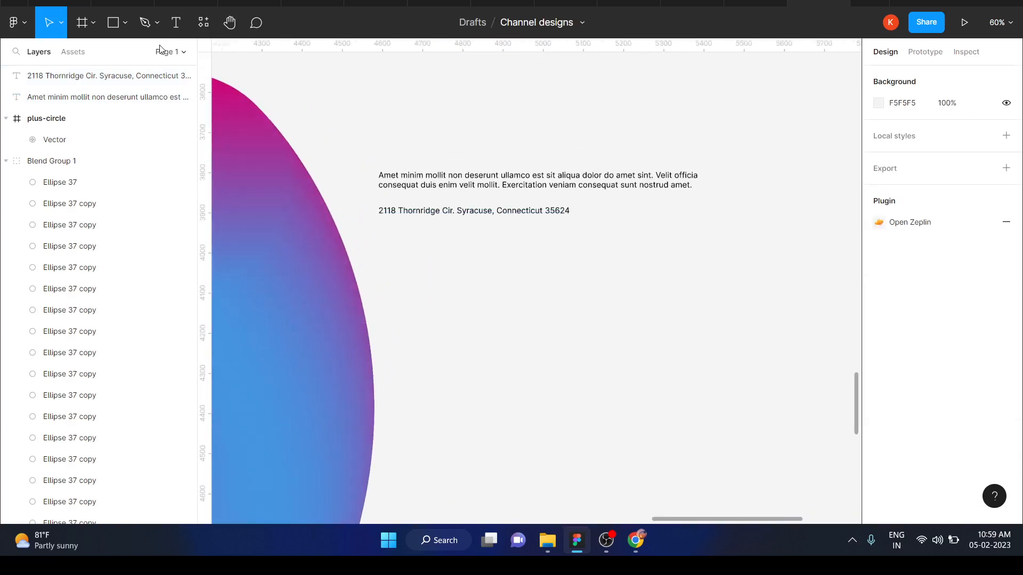
# Draw a square about 411 × 411 on the empty canvas below the address text.
pyautogui.click(96, 24)
pyautogui.click(114, 22)
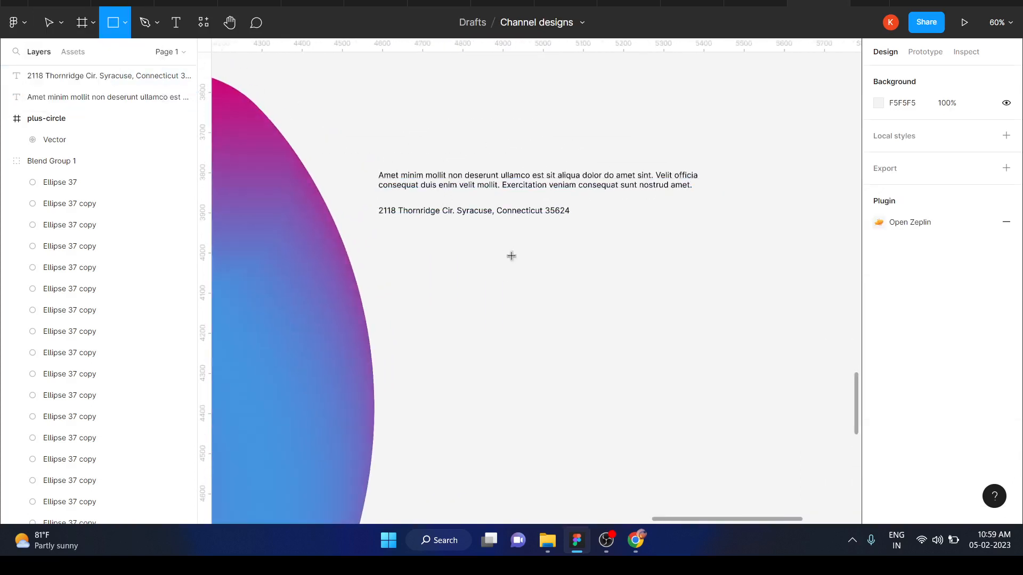
pyautogui.moveTo(456, 265); pyautogui.dragTo(621, 430)
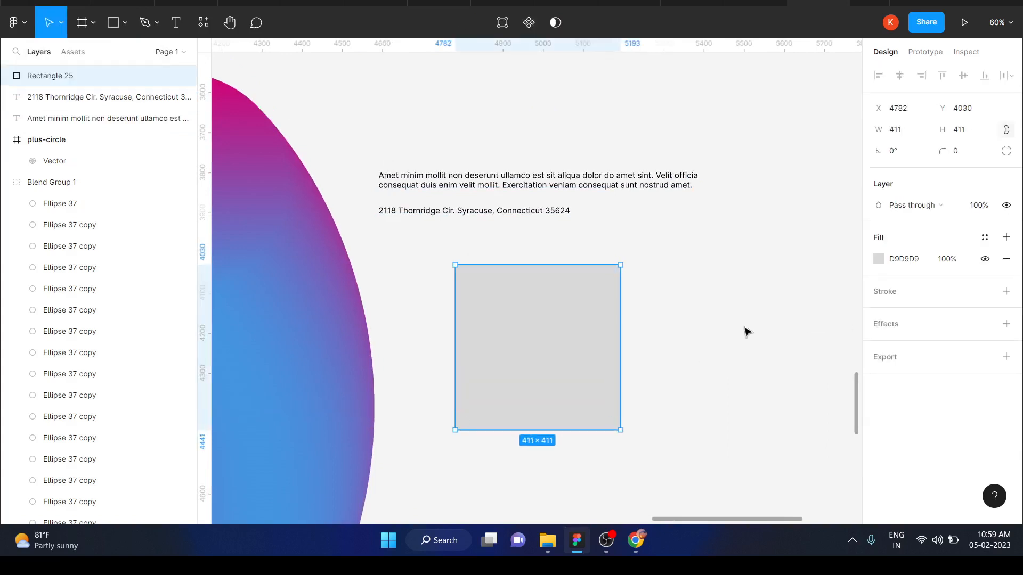
# Fill the square with the red neon "Step to Sky" photo from Pexels and extend it upward to about 411 × 659.
pyautogui.rightClick(544, 359)
pyautogui.moveTo(570, 411)
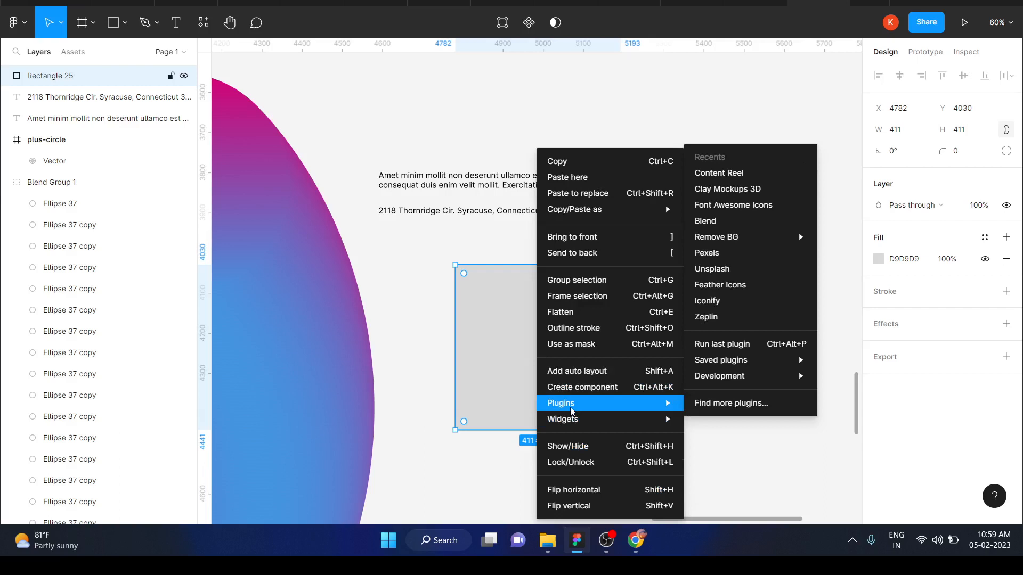
pyautogui.moveTo(730, 365)
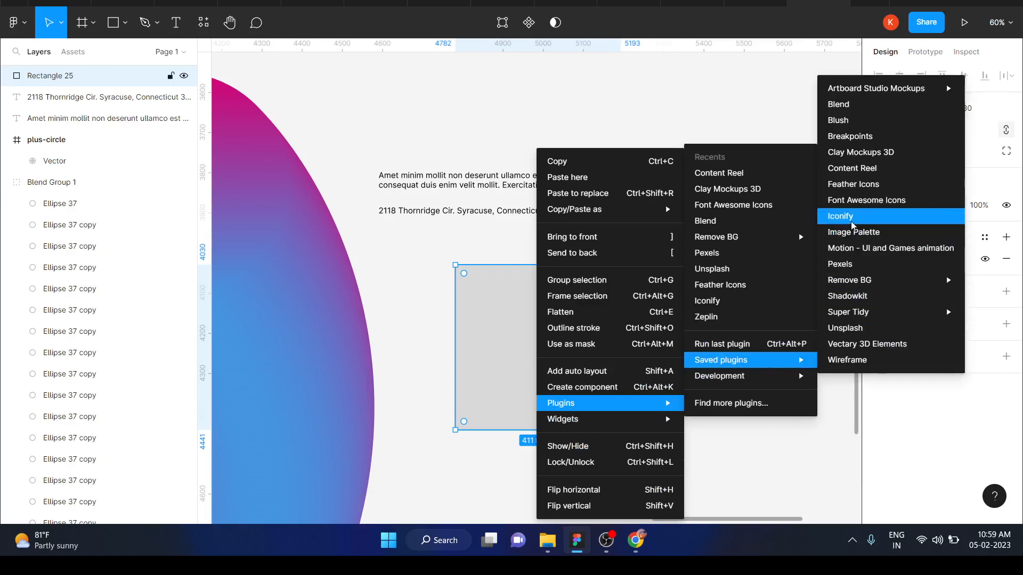
pyautogui.click(842, 264)
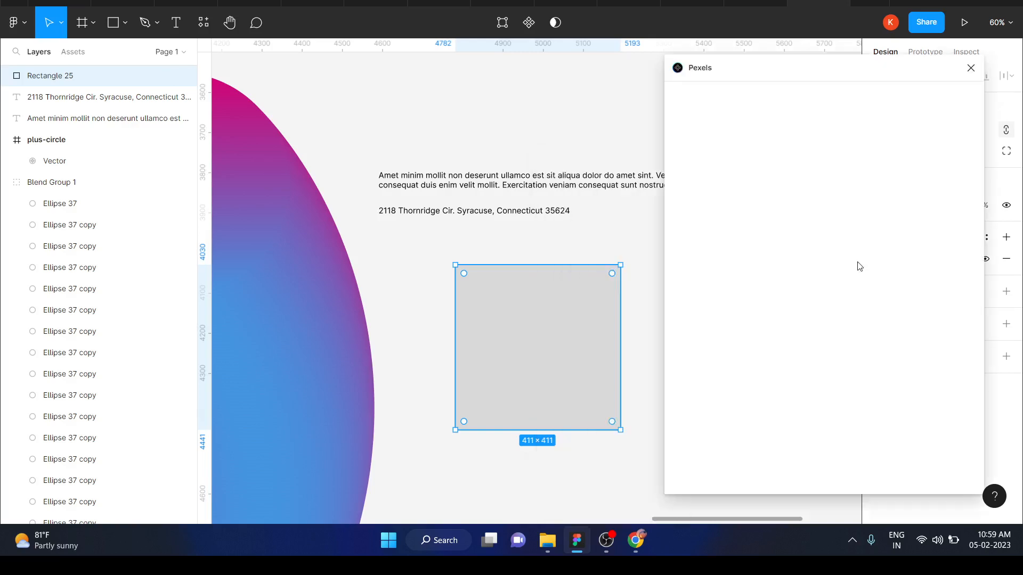
pyautogui.scroll(-6, 830, 378)
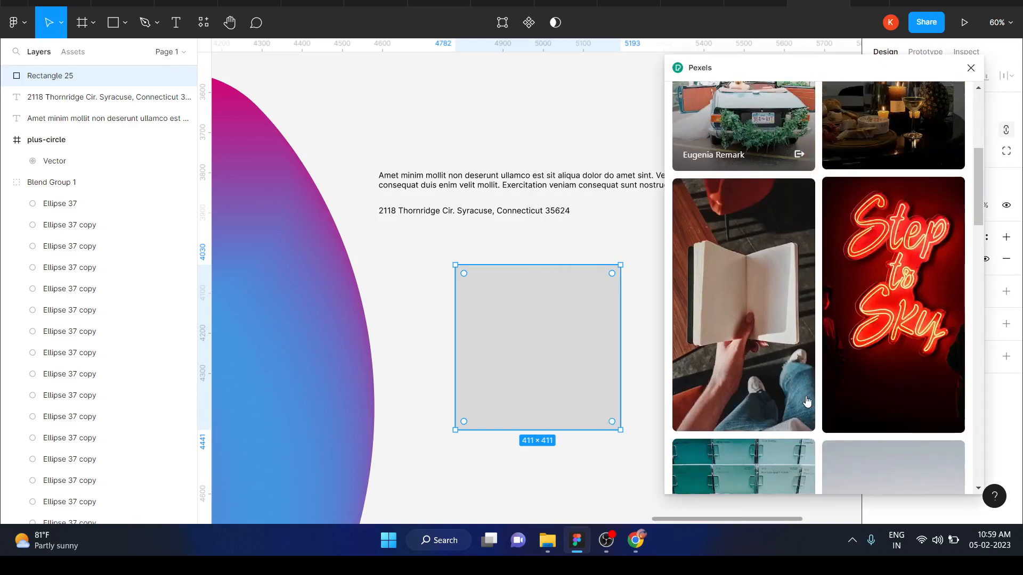
pyautogui.click(911, 250)
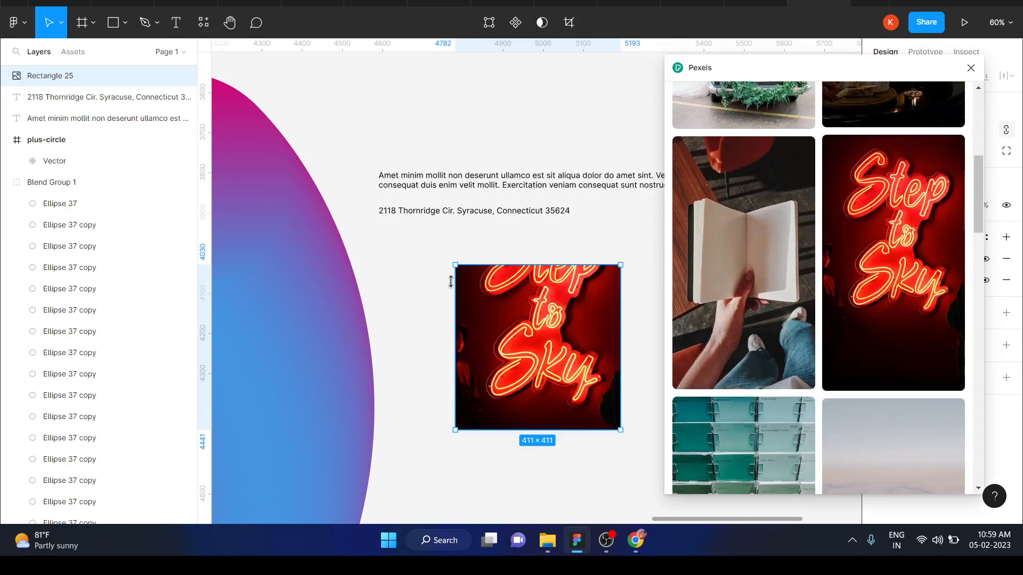
pyautogui.moveTo(480, 262); pyautogui.dragTo(493, 161)
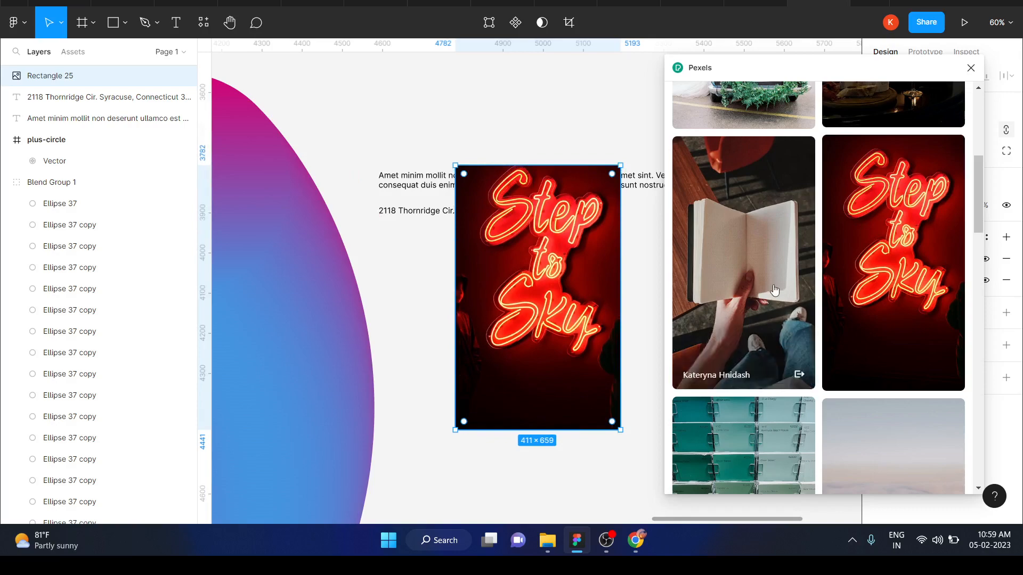
# Insert the Pexels photo of white, yellow and pink flowers over the rectangle's neon image and close the plugin.
pyautogui.scroll(-5, 775, 291)
pyautogui.scroll(-6, 863, 274)
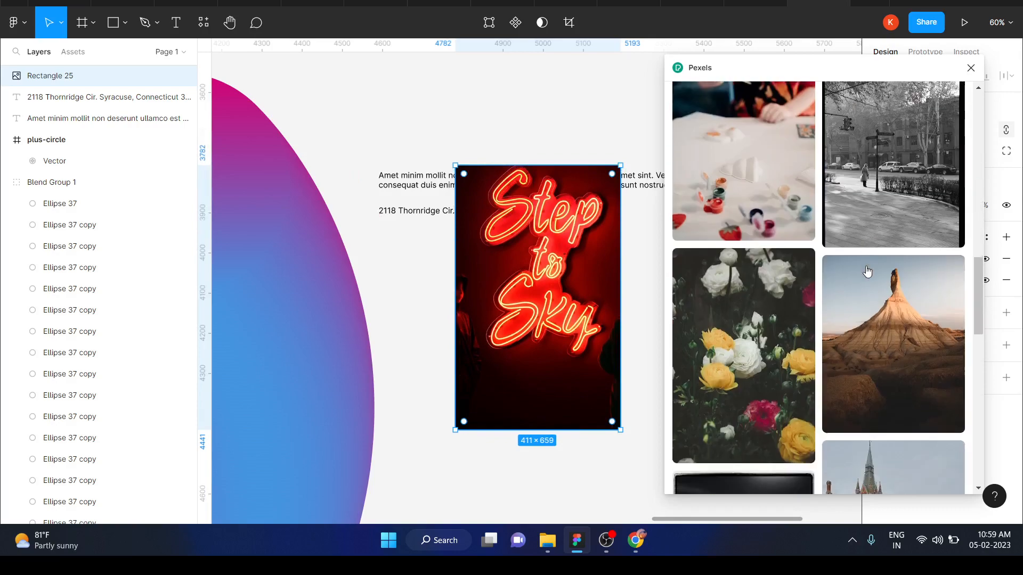
pyautogui.click(761, 308)
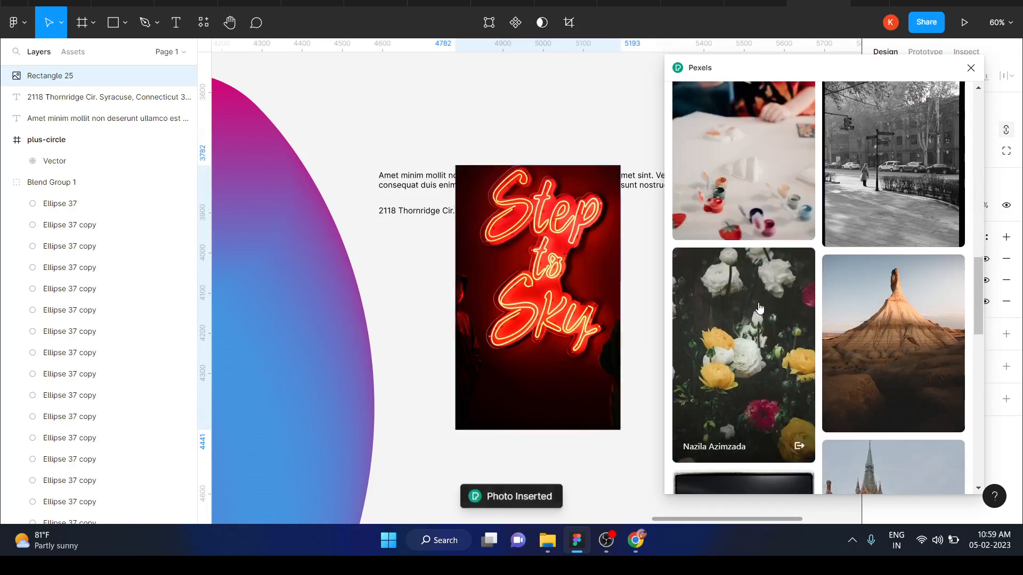
pyautogui.click(971, 67)
# Move the flower picture clear of the texts, scale it to about 211 × 339, and place it below the address.
pyautogui.moveTo(546, 273); pyautogui.dragTo(481, 384)
pyautogui.scroll(-3, 481, 363)
pyautogui.hscroll(-1, 481, 362)
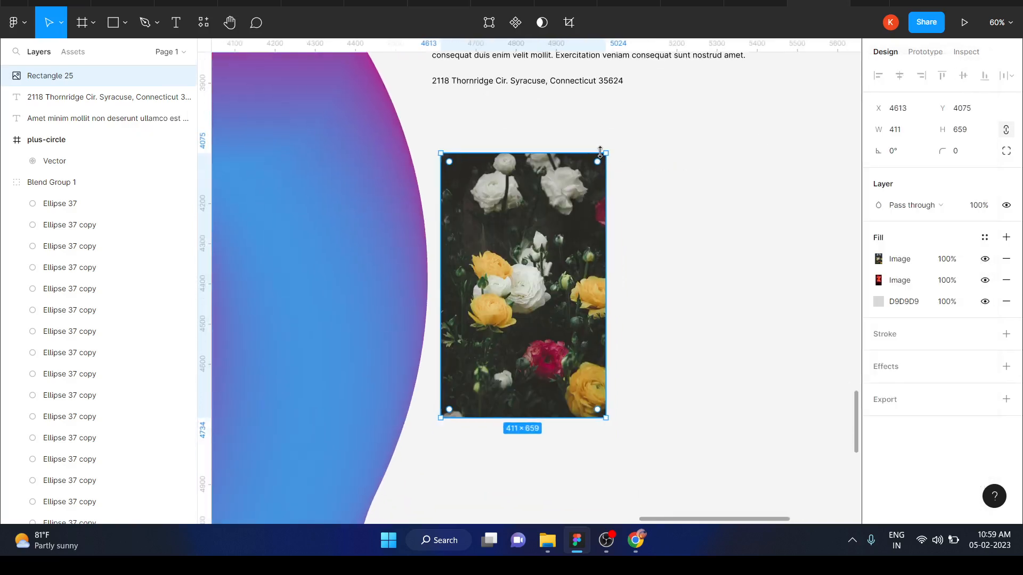
pyautogui.moveTo(605, 155); pyautogui.dragTo(526, 282)
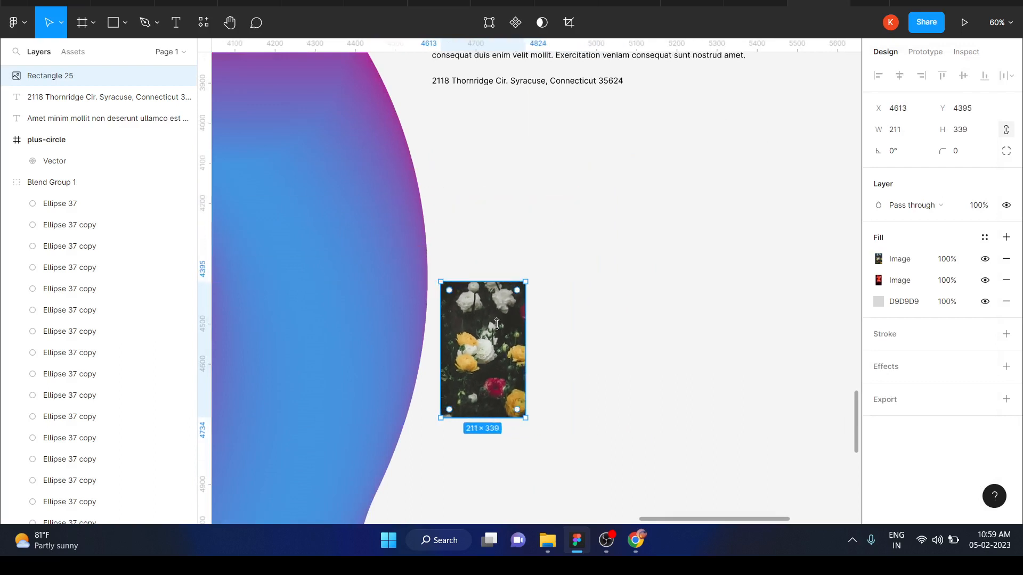
pyautogui.moveTo(487, 356); pyautogui.dragTo(491, 255)
pyautogui.click(616, 260)
# Look through the canvas's recent, development and saved plugin lists without running any plugin.
pyautogui.rightClick(615, 258)
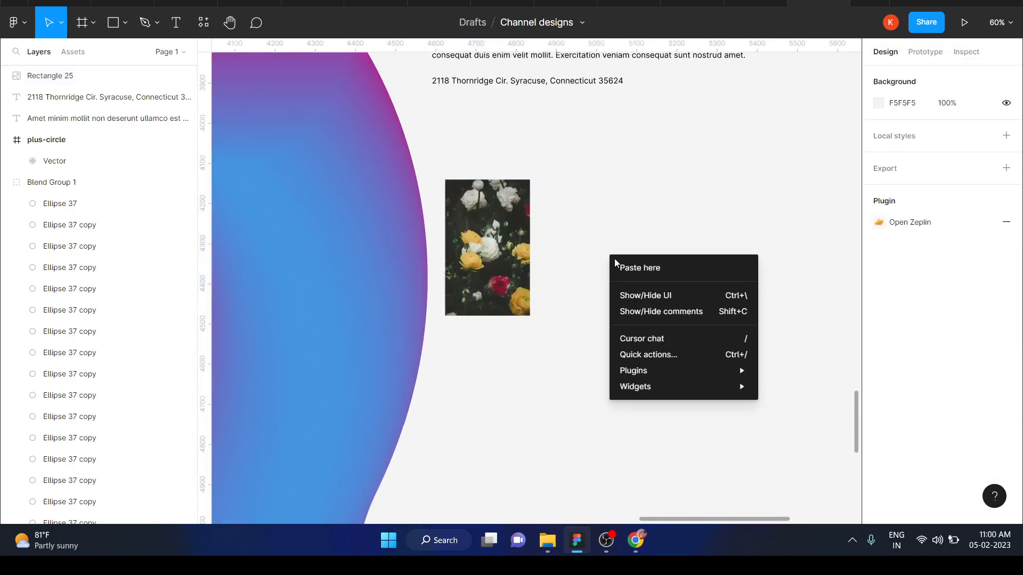
pyautogui.moveTo(641, 385)
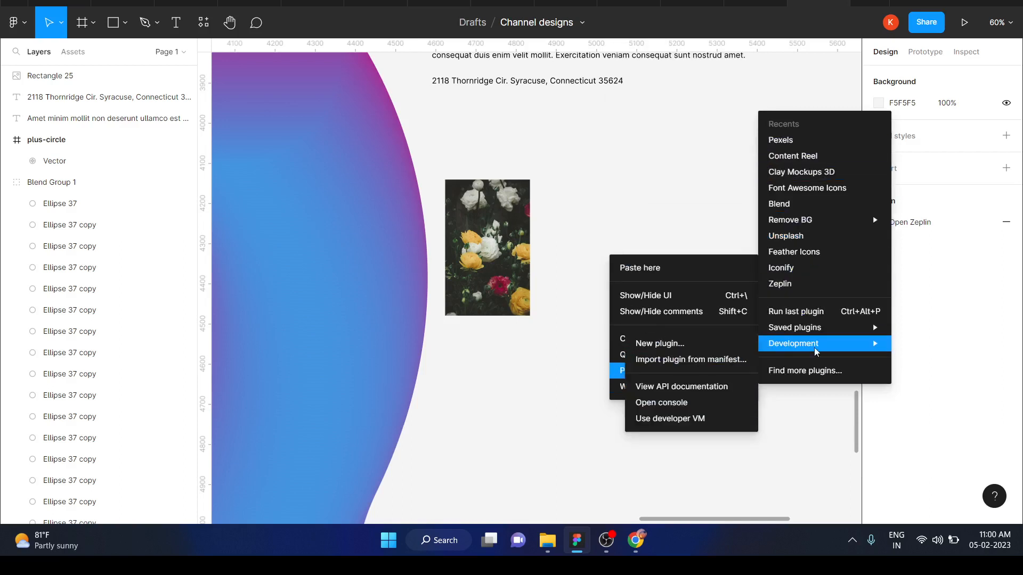
pyautogui.moveTo(816, 332)
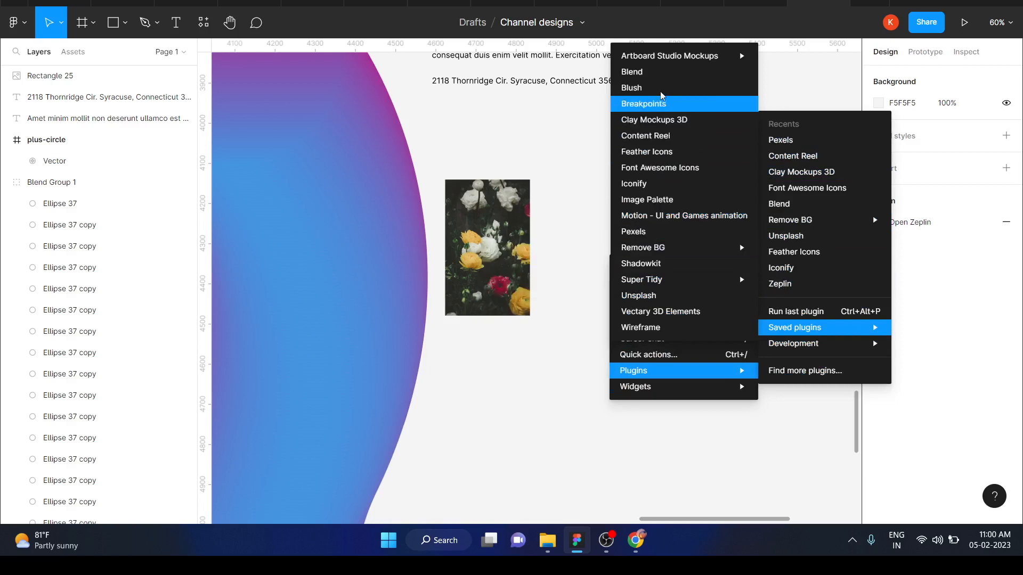
pyautogui.moveTo(663, 64)
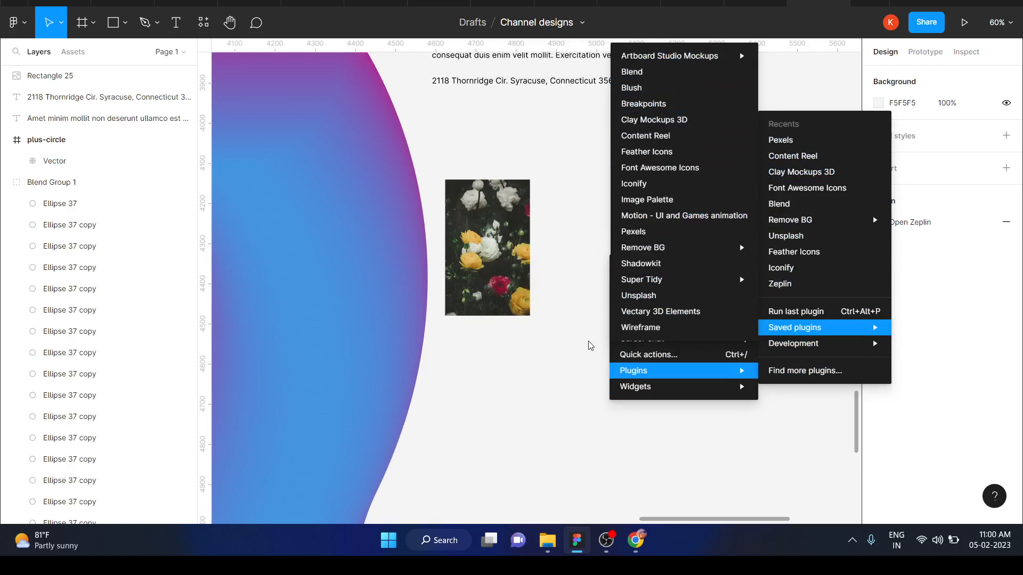
pyautogui.click(589, 347)
# Find the html.to.design plugin by searching all plugins for "ht" and run it beside an empty area of the canvas.
pyautogui.hscroll(5, 723, 251)
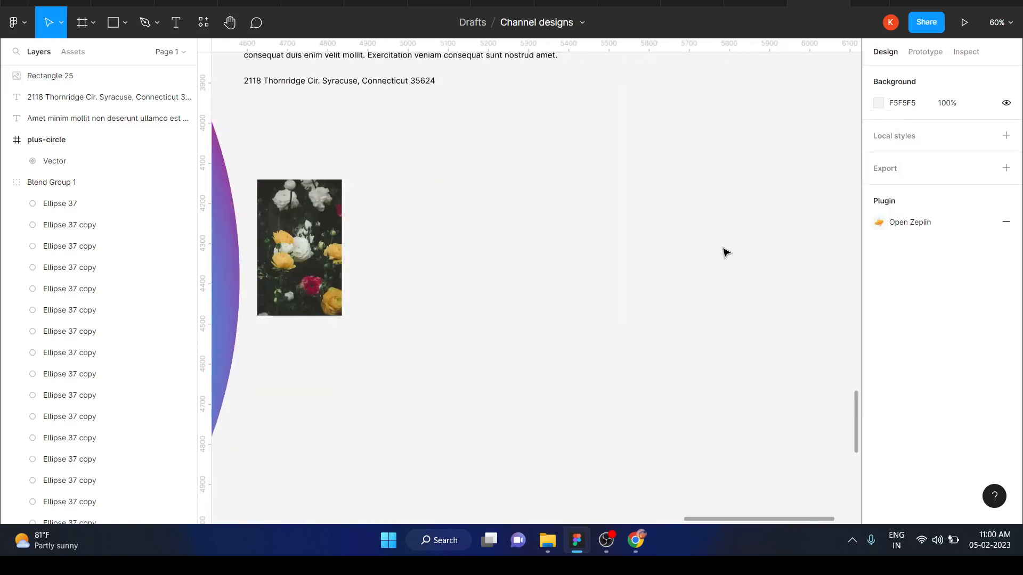
pyautogui.scroll(-5, 724, 250)
pyautogui.hscroll(3, 723, 251)
pyautogui.hscroll(6, 726, 251)
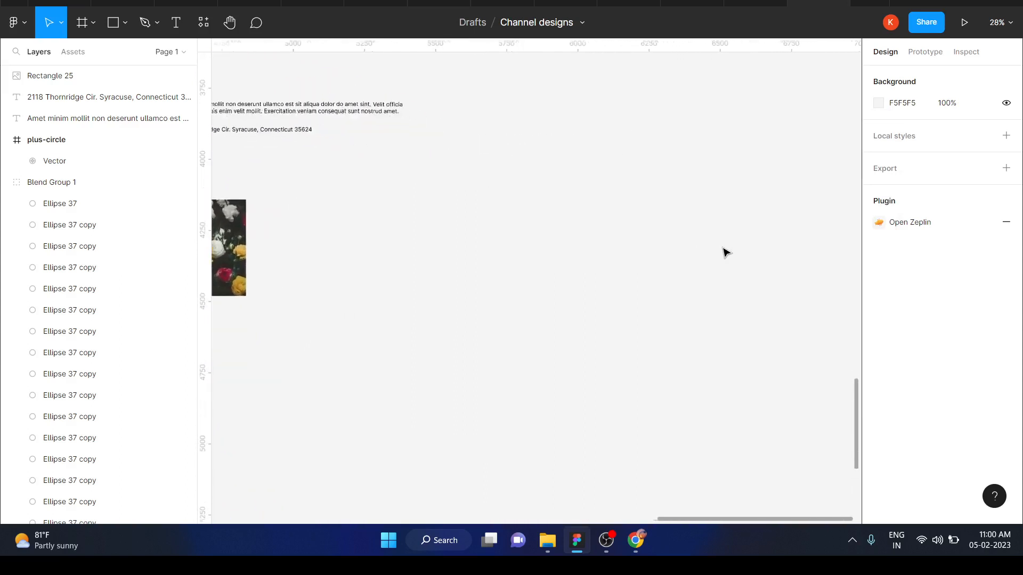
pyautogui.scroll(3, 725, 252)
pyautogui.scroll(1, 725, 251)
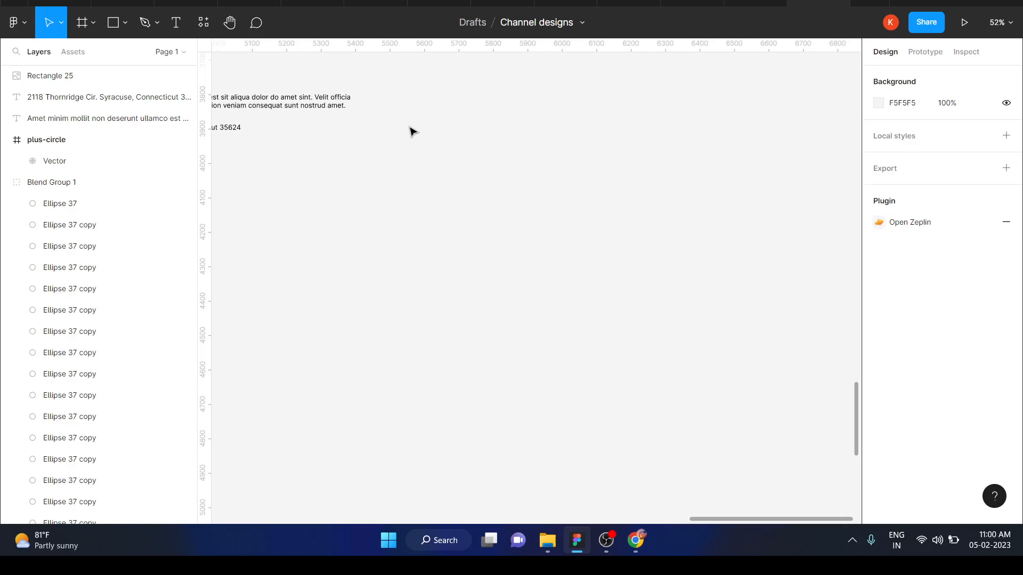
pyautogui.click(23, 24)
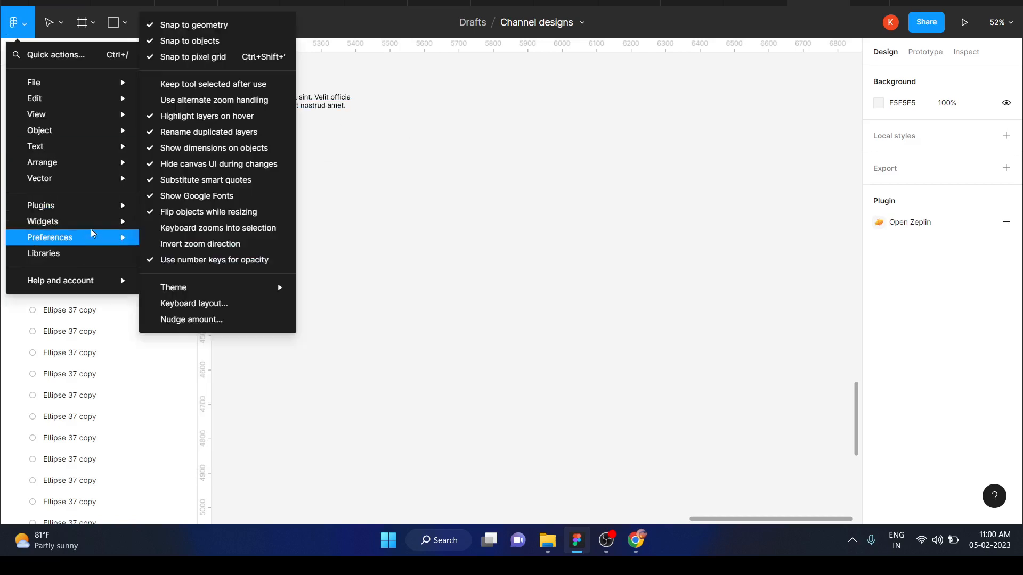
pyautogui.moveTo(98, 209)
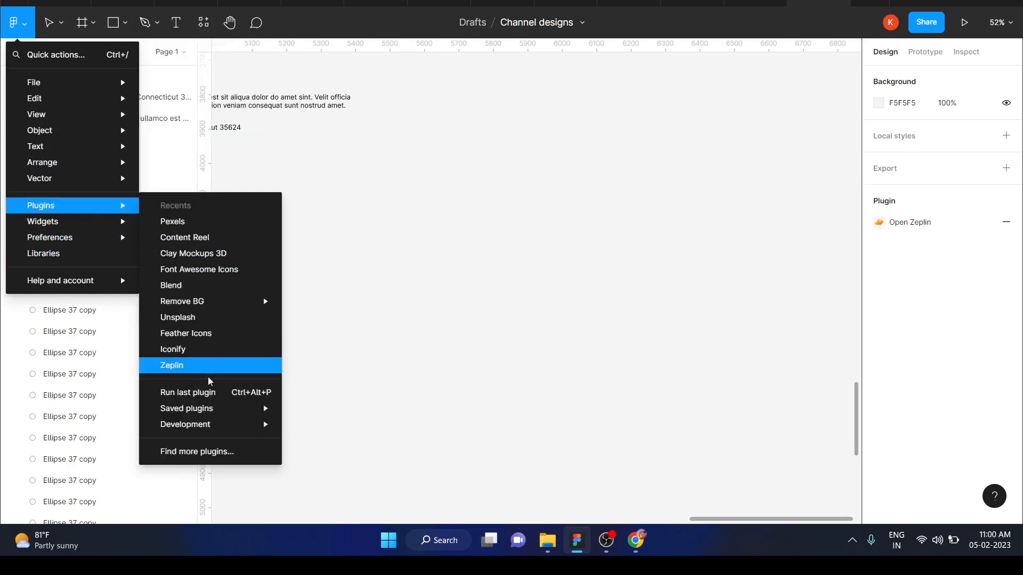
pyautogui.moveTo(205, 416)
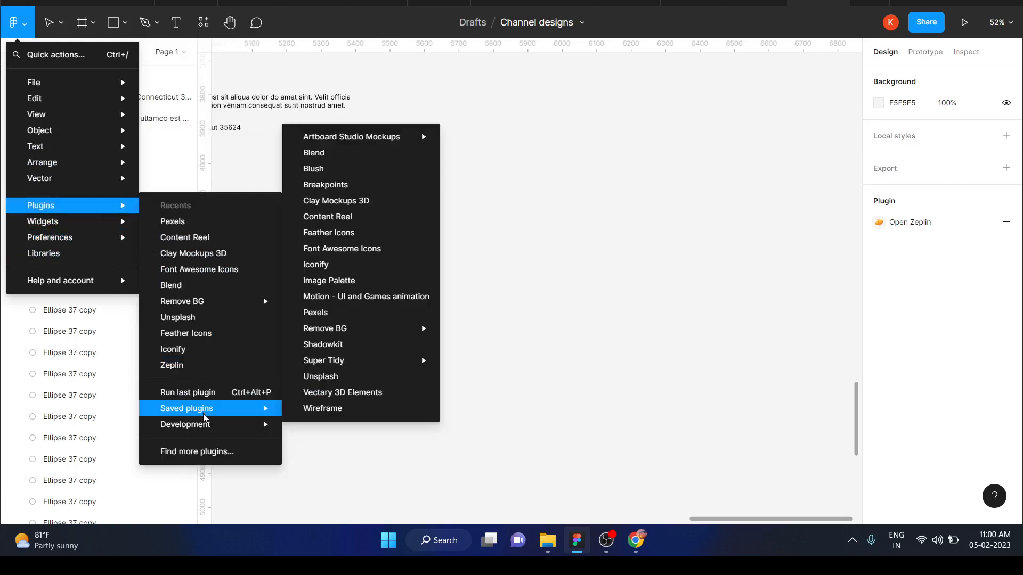
pyautogui.click(203, 455)
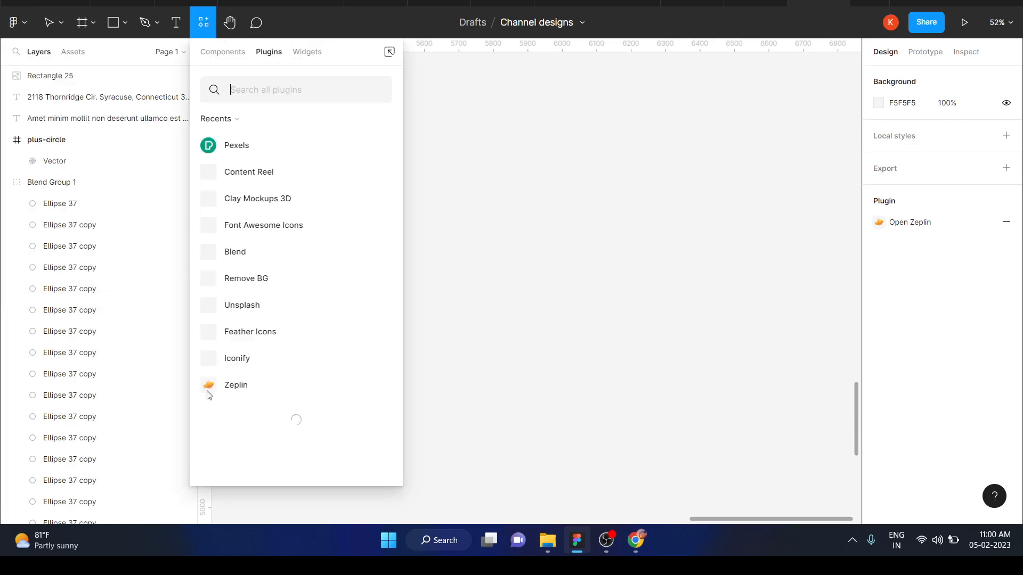
pyautogui.write('ht')
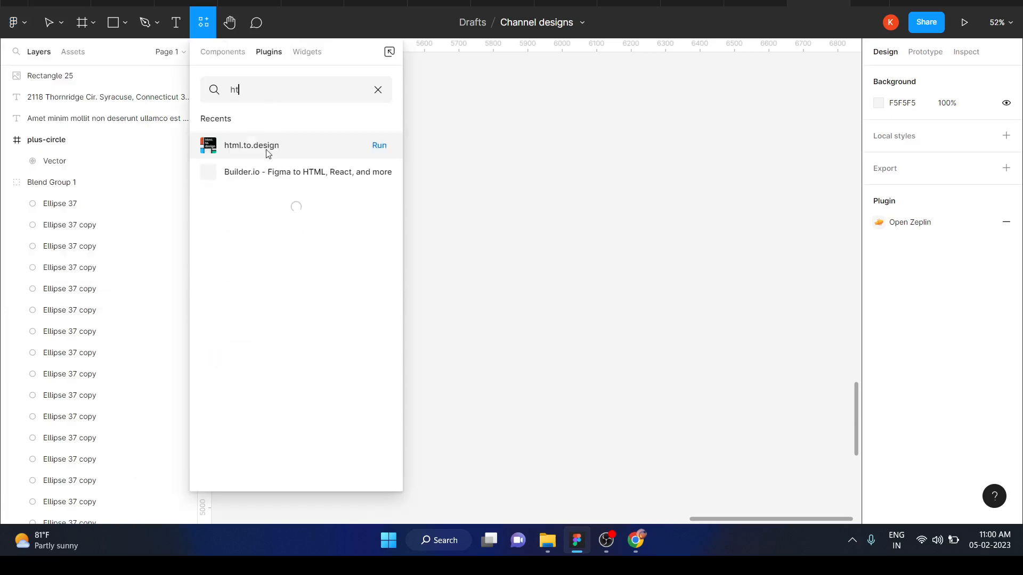
pyautogui.click(376, 151)
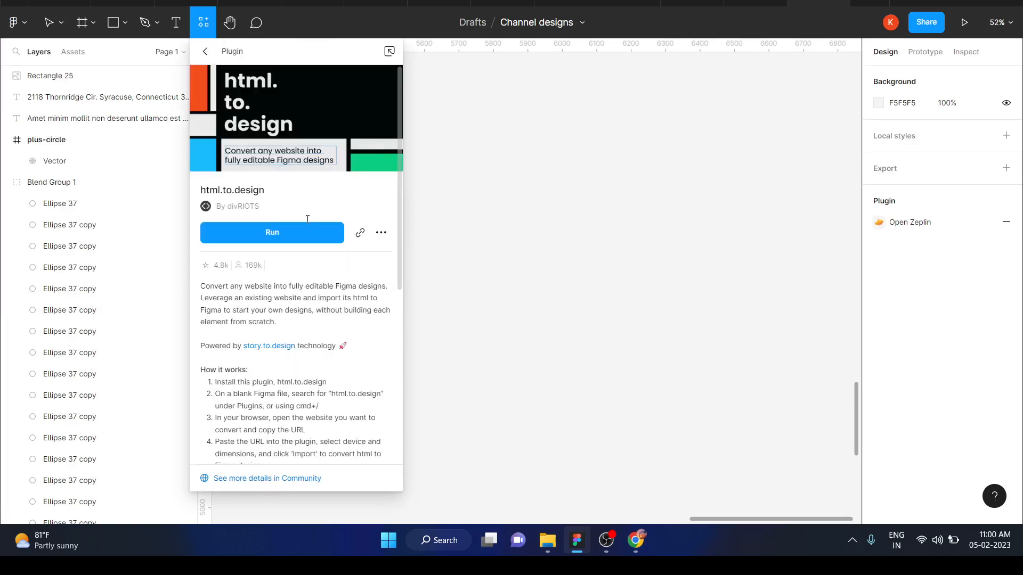
pyautogui.click(291, 242)
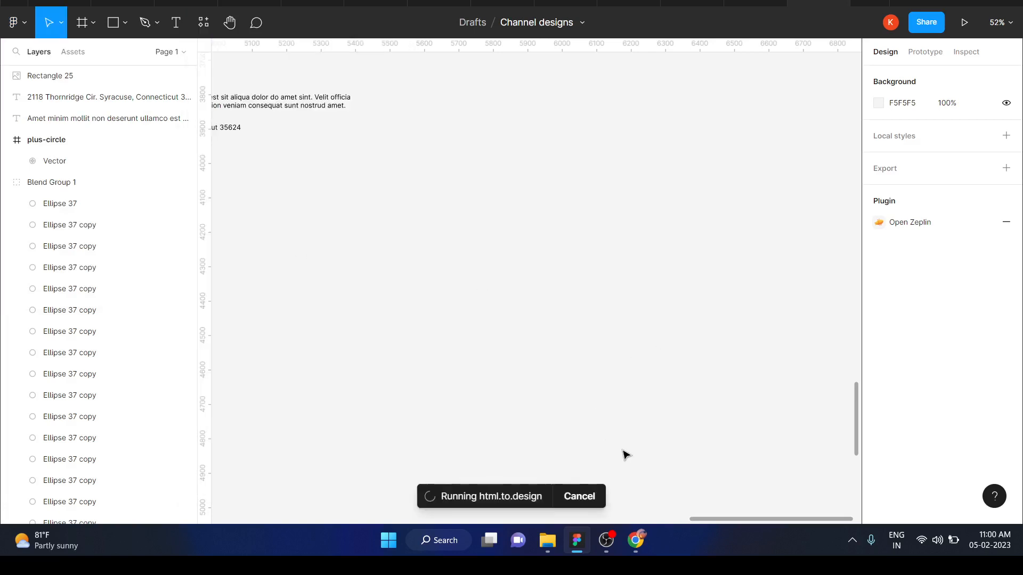
pyautogui.click(636, 542)
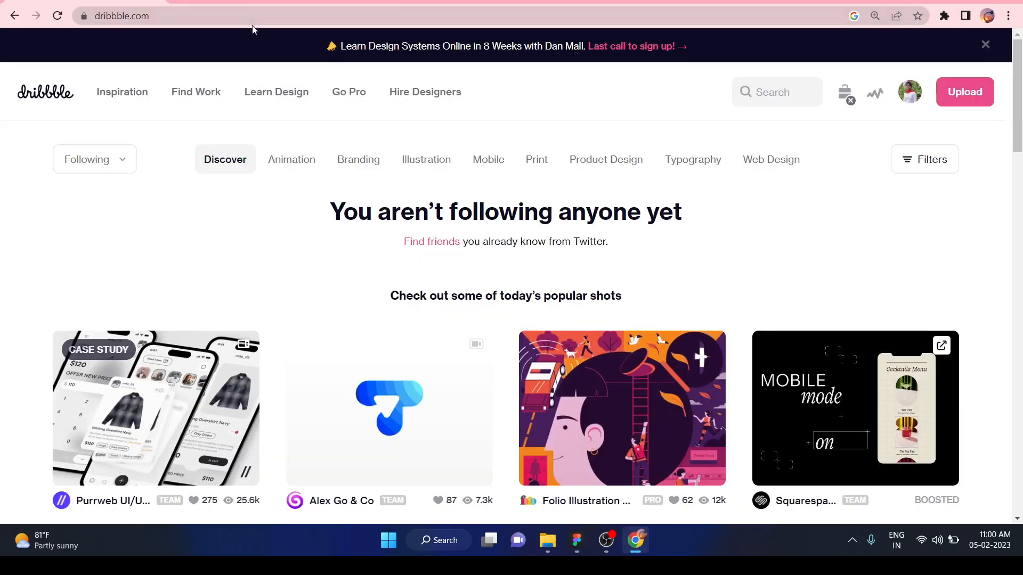
pyautogui.click(244, 12)
pyautogui.hotkey('ctrl', 'c')
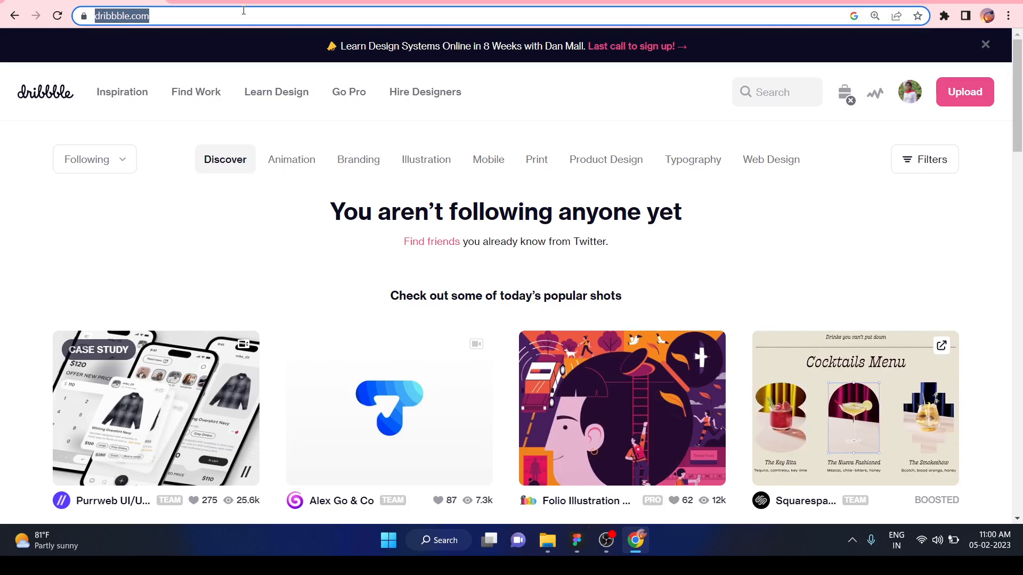
pyautogui.hotkey('alt', 'Tab')
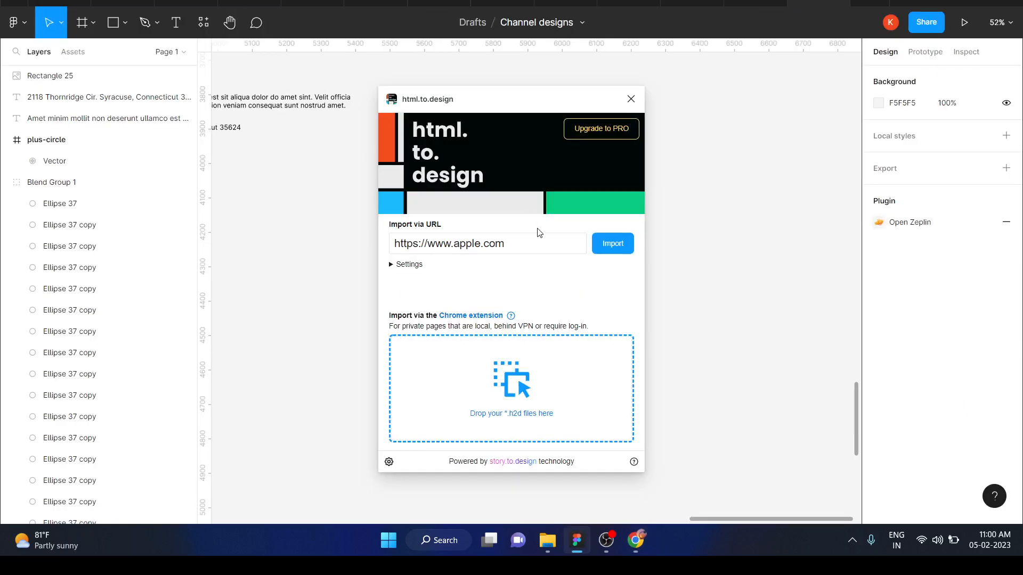
pyautogui.tripleClick(504, 245)
pyautogui.hotkey('ctrl', 'v')
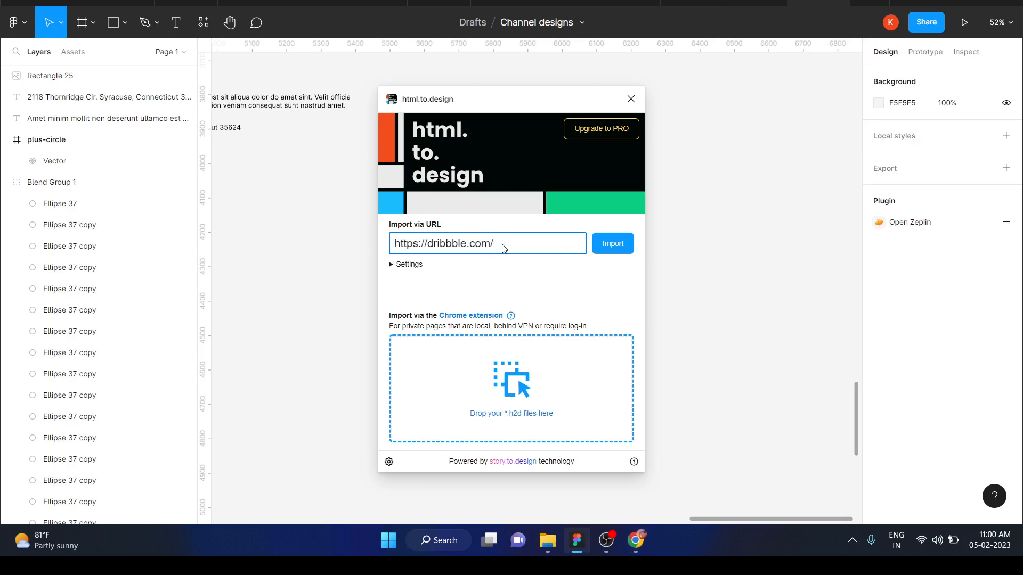
pyautogui.click(617, 250)
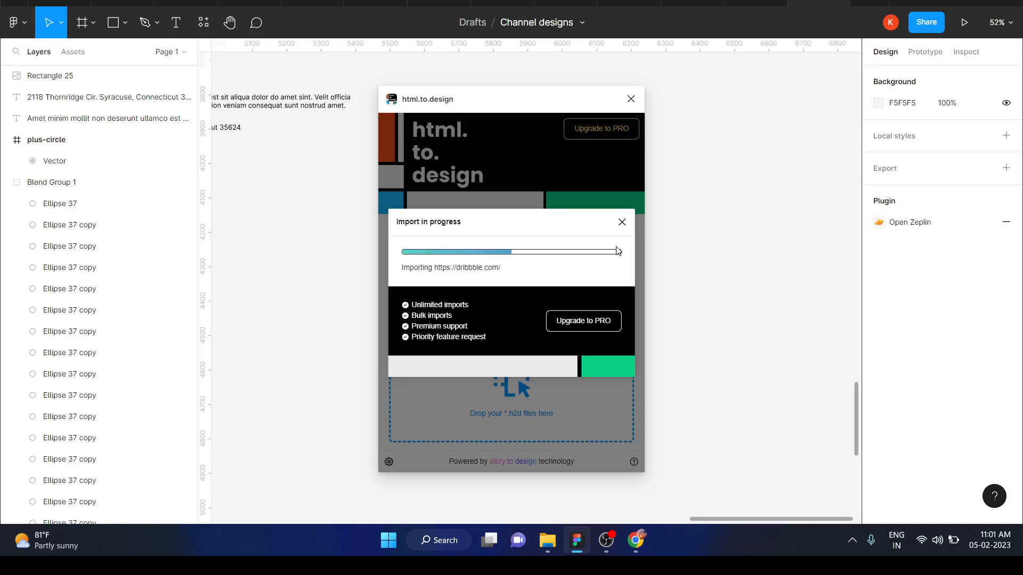
pyautogui.click(606, 541)
pyautogui.click(1006, 402)
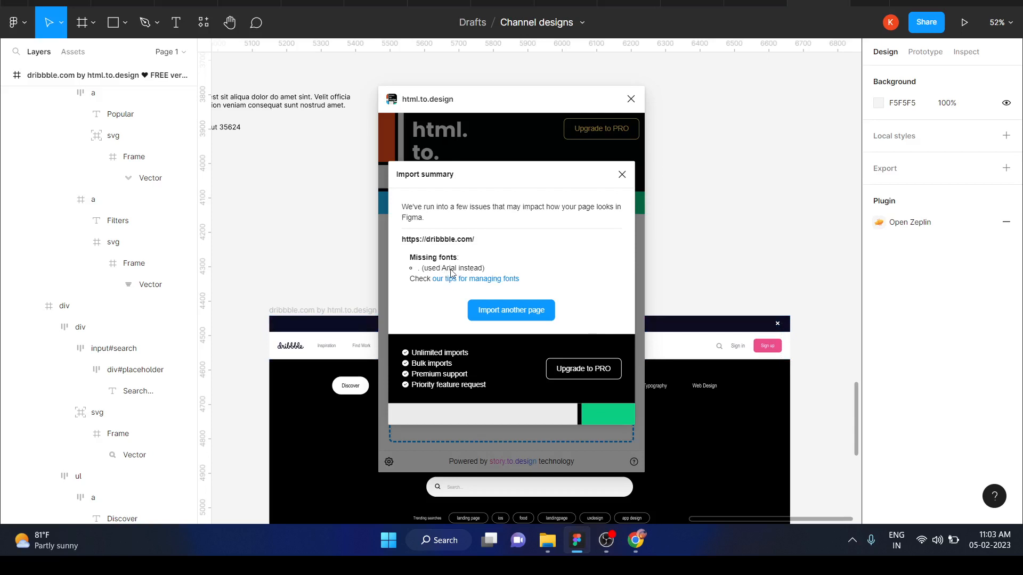
# Dismiss the import summary, close the html.to.design plugin and bring the whole imported Dribbble page into view.
pyautogui.click(622, 175)
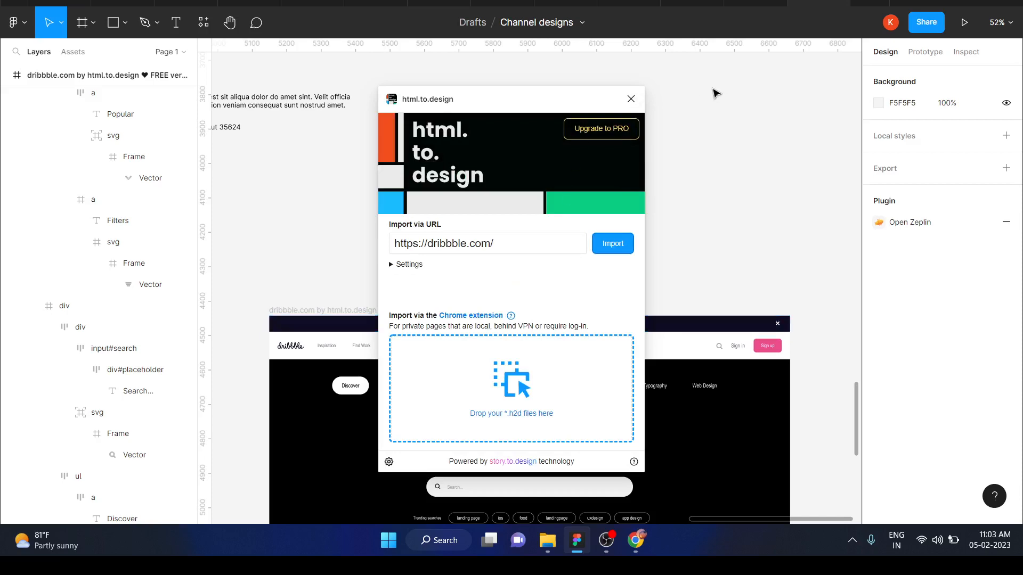
pyautogui.click(631, 99)
pyautogui.scroll(-3, 738, 307)
pyautogui.scroll(-5, 738, 307)
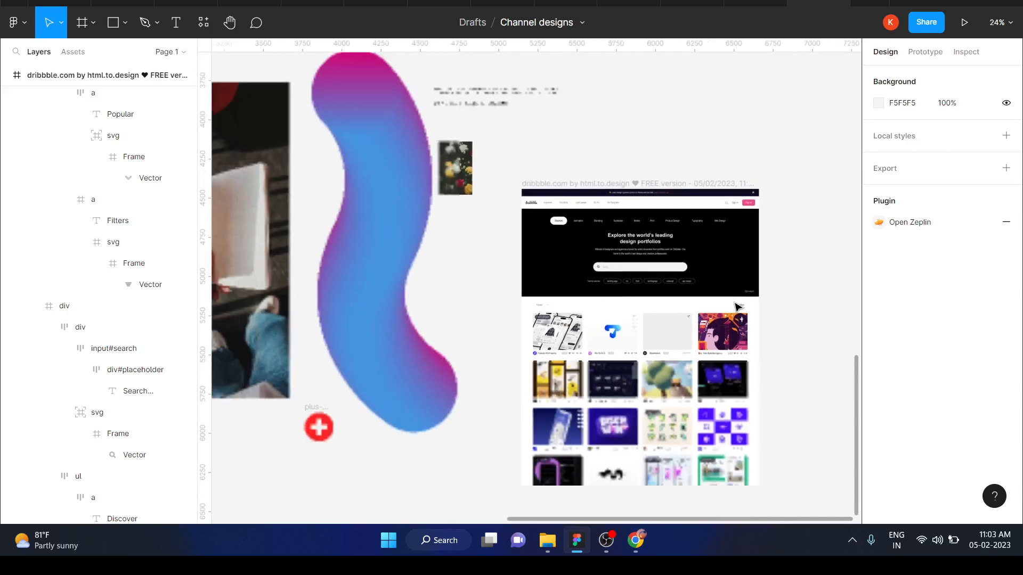
pyautogui.scroll(-3, 736, 304)
pyautogui.scroll(1, 736, 305)
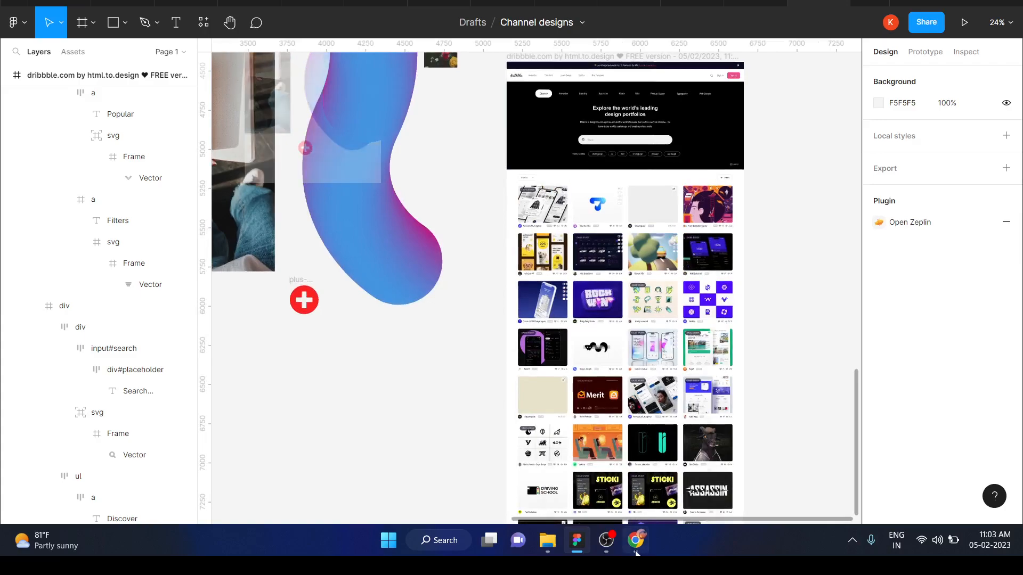
# Compare the live Dribbble site in Chrome with the imported page on the Figma canvas, from its header through the shots.
pyautogui.click(636, 541)
pyautogui.scroll(-10, 585, 389)
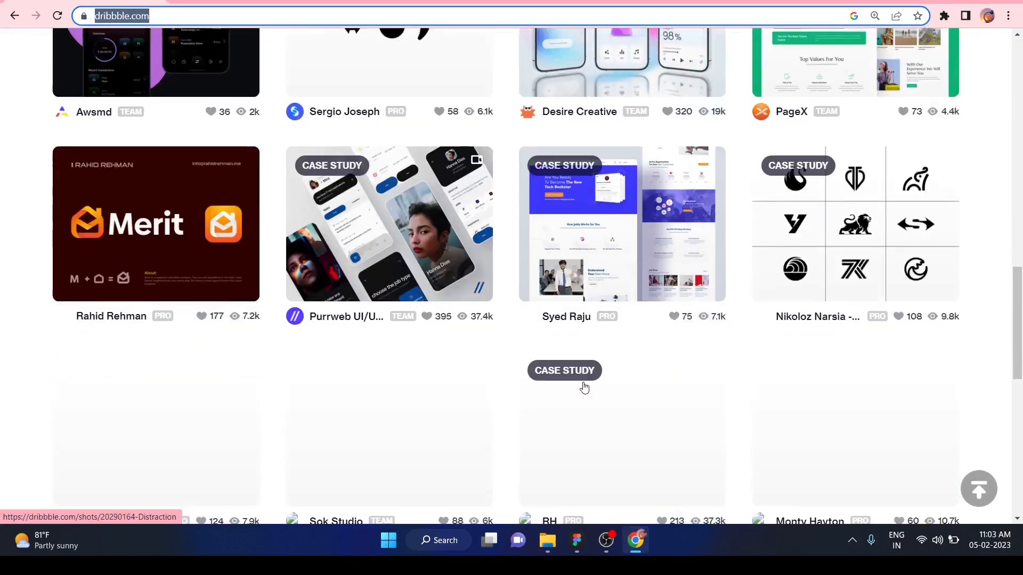
pyautogui.scroll(10, 585, 389)
pyautogui.hotkey('alt', 'Tab')
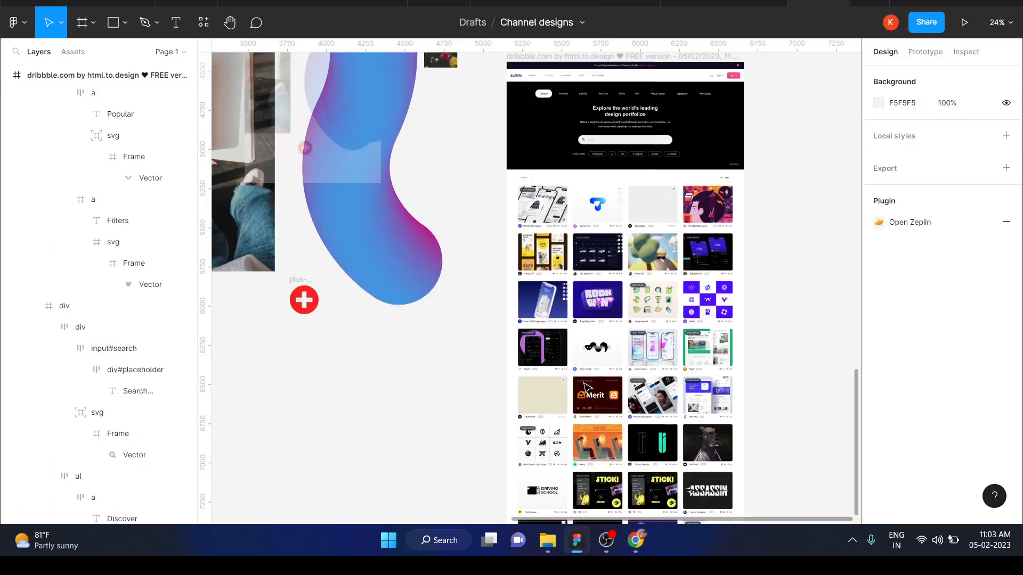
pyautogui.scroll(5, 657, 217)
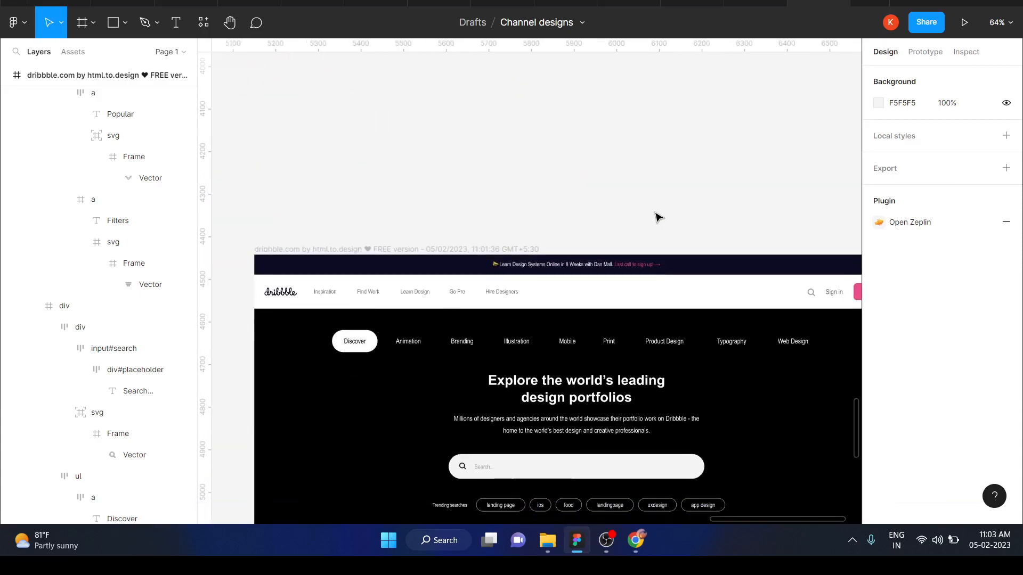
pyautogui.scroll(-3, 657, 217)
pyautogui.scroll(-3, 567, 368)
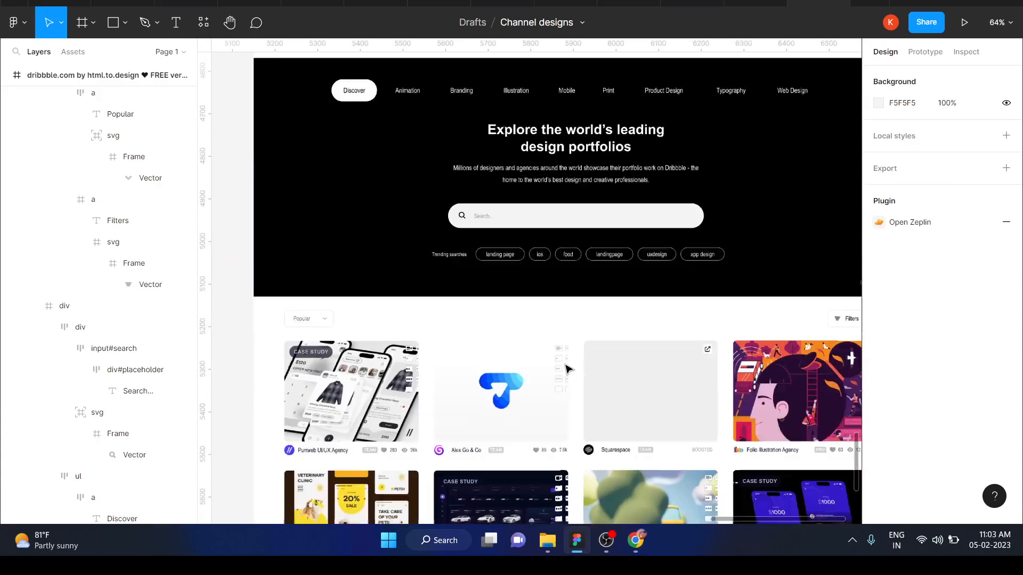
pyautogui.scroll(-15, 568, 369)
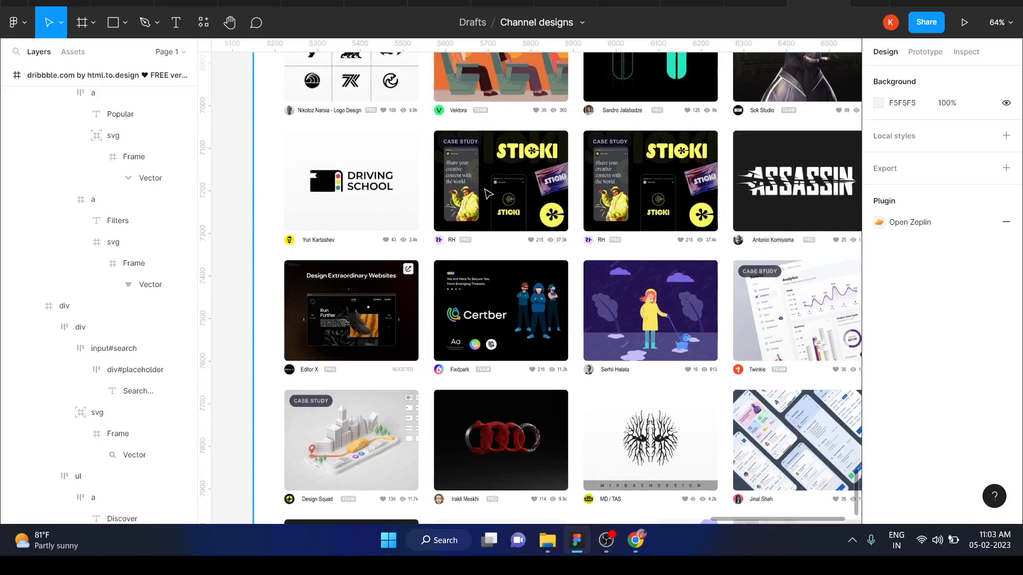
# Select the first STICKI case study card in the imported page, and its div:after layer.
pyautogui.click(488, 193)
pyautogui.scroll(5, 488, 193)
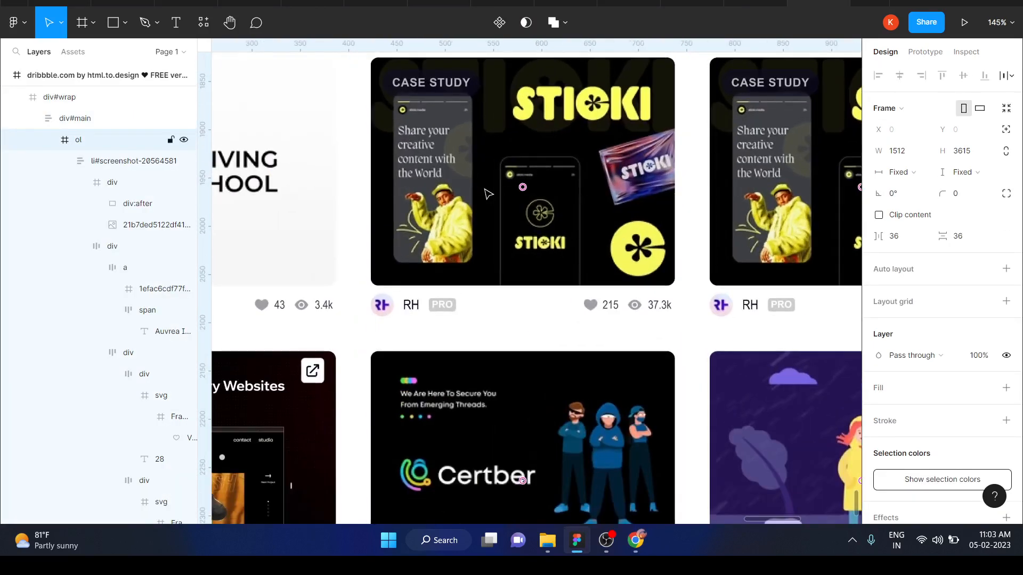
pyautogui.click(488, 193)
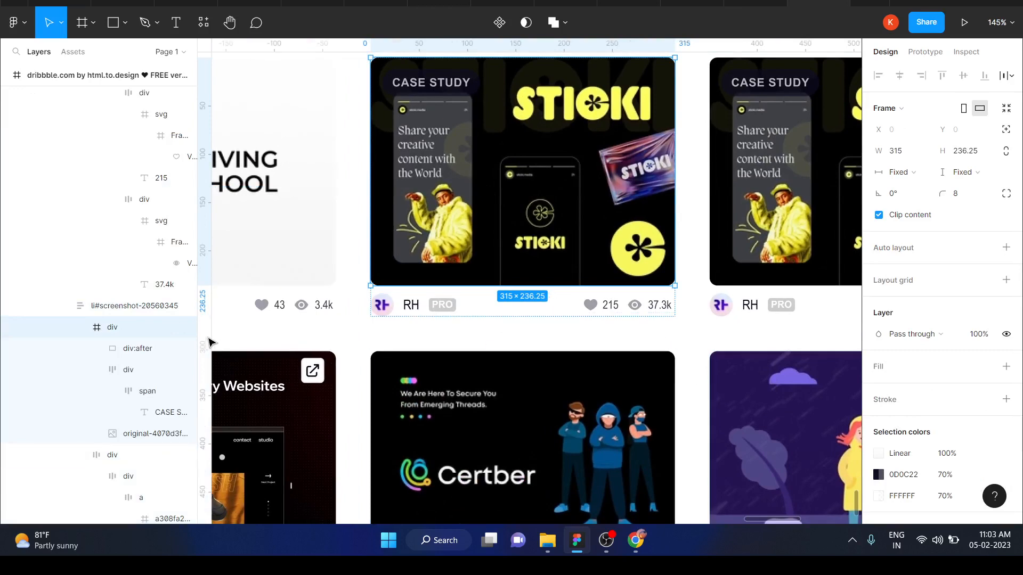
pyautogui.click(135, 347)
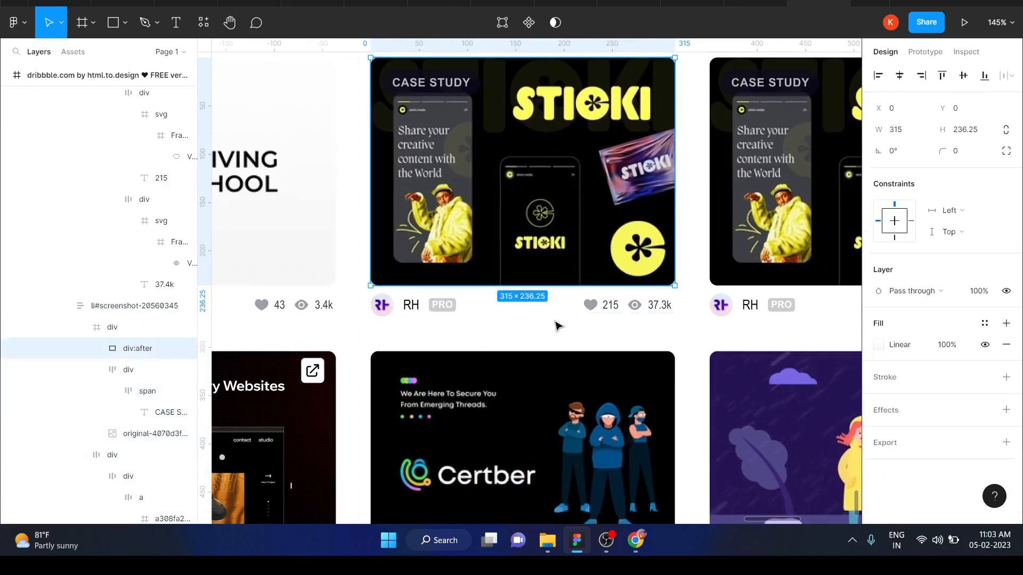
# Examine the remaining shots and the footer of the imported Dribbble page, and return to its beginning.
pyautogui.scroll(-3, 557, 325)
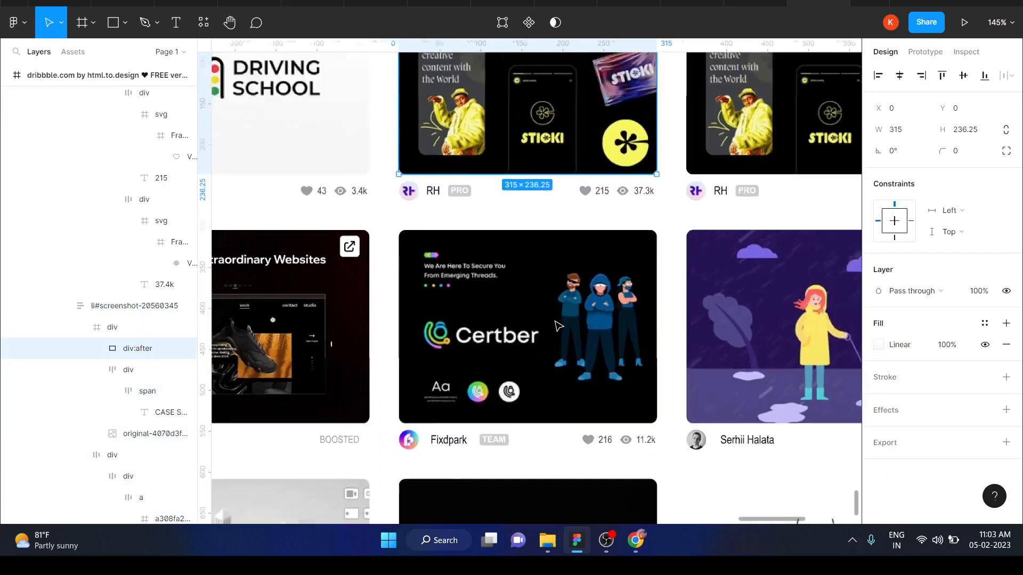
pyautogui.keyDown('ctrl'); pyautogui.scroll(-5, 557, 325); pyautogui.keyUp('ctrl')
pyautogui.scroll(-5, 556, 325)
pyautogui.keyDown('ctrl'); pyautogui.scroll(-3, 556, 325); pyautogui.keyUp('ctrl')
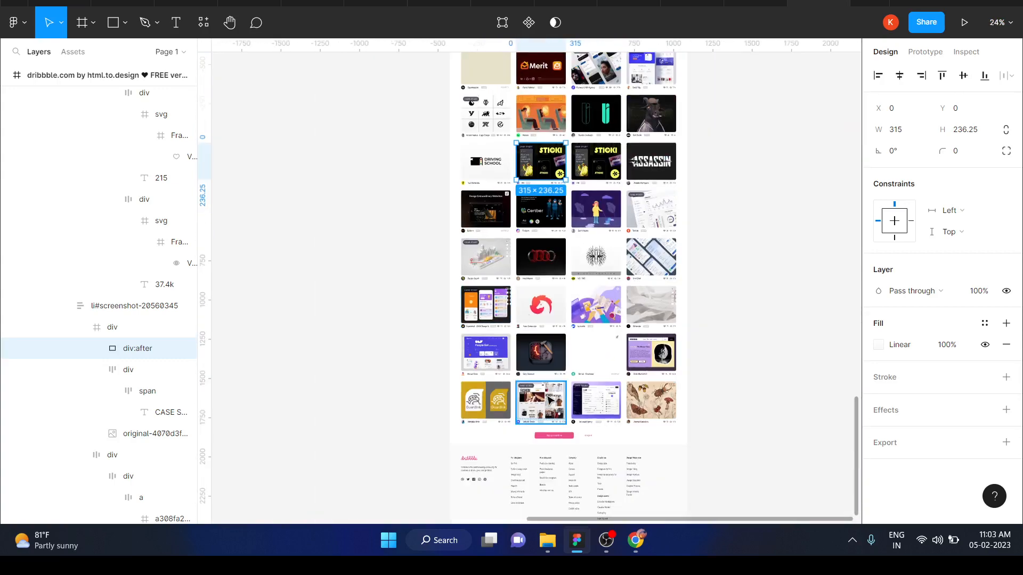
pyautogui.scroll(-3, 549, 399)
pyautogui.keyDown('ctrl'); pyautogui.scroll(3, 549, 400); pyautogui.keyUp('ctrl')
pyautogui.keyDown('ctrl'); pyautogui.scroll(5, 549, 400); pyautogui.keyUp('ctrl')
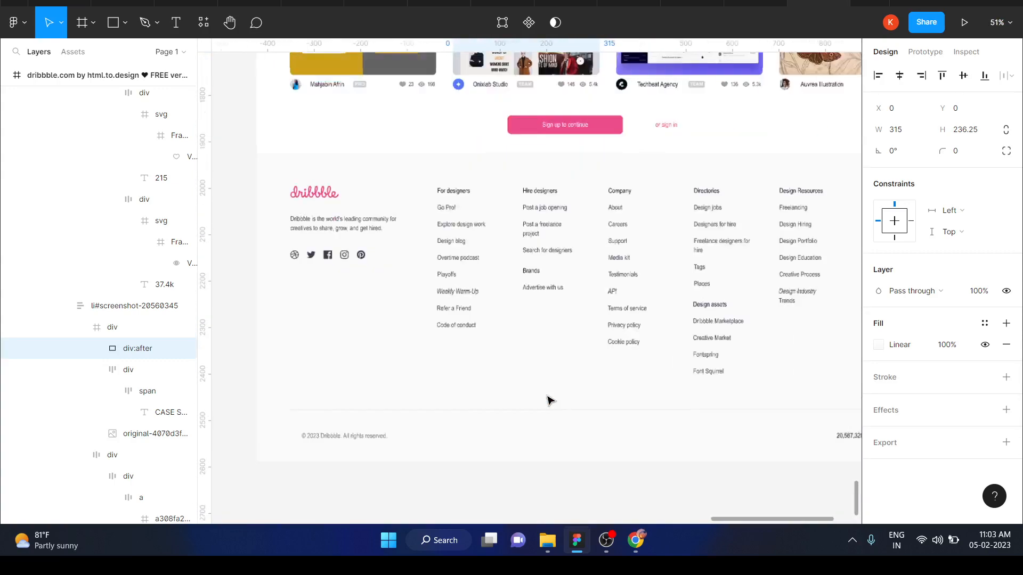
pyautogui.keyDown('ctrl'); pyautogui.scroll(-5, 439, 180); pyautogui.keyUp('ctrl')
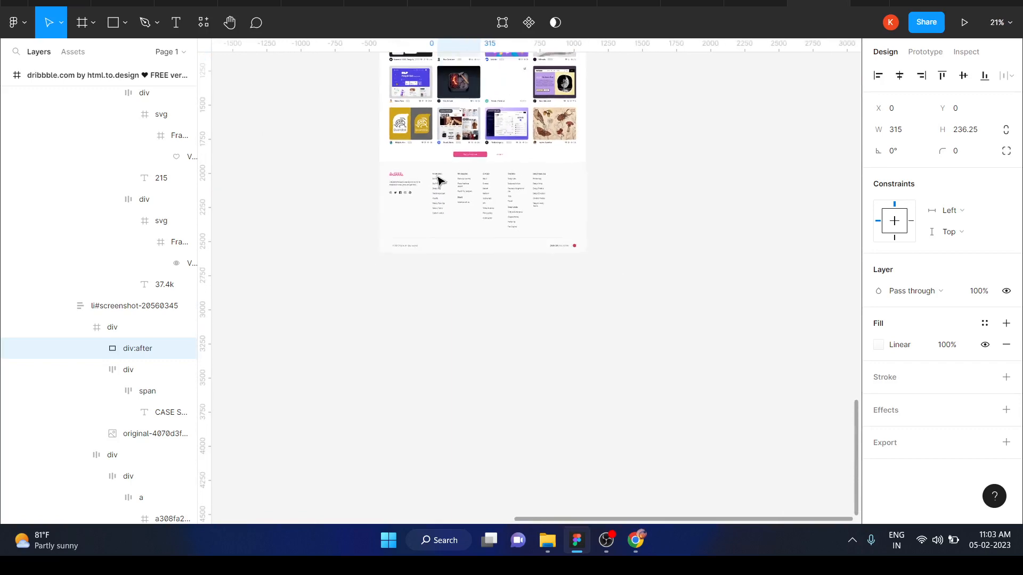
pyautogui.scroll(10, 440, 181)
pyautogui.scroll(3, 440, 181)
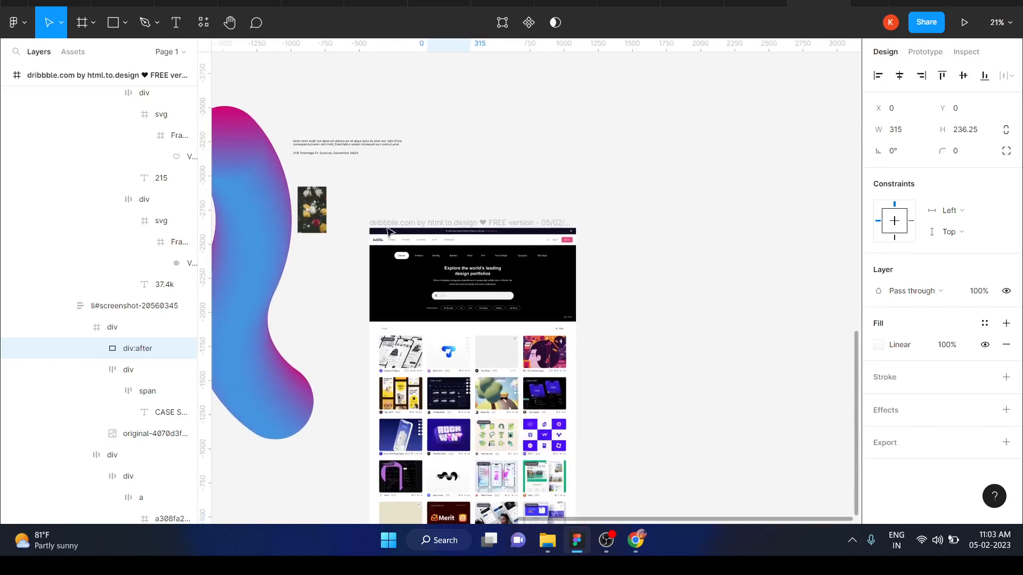
# Examine the imported page's header and select the "Illustration" text in its category navigation to inspect its text properties.
pyautogui.keyDown('ctrl'); pyautogui.scroll(5, 373, 272); pyautogui.keyUp('ctrl')
pyautogui.keyDown('ctrl'); pyautogui.scroll(1, 374, 273); pyautogui.keyUp('ctrl')
pyautogui.hscroll(5, 374, 272)
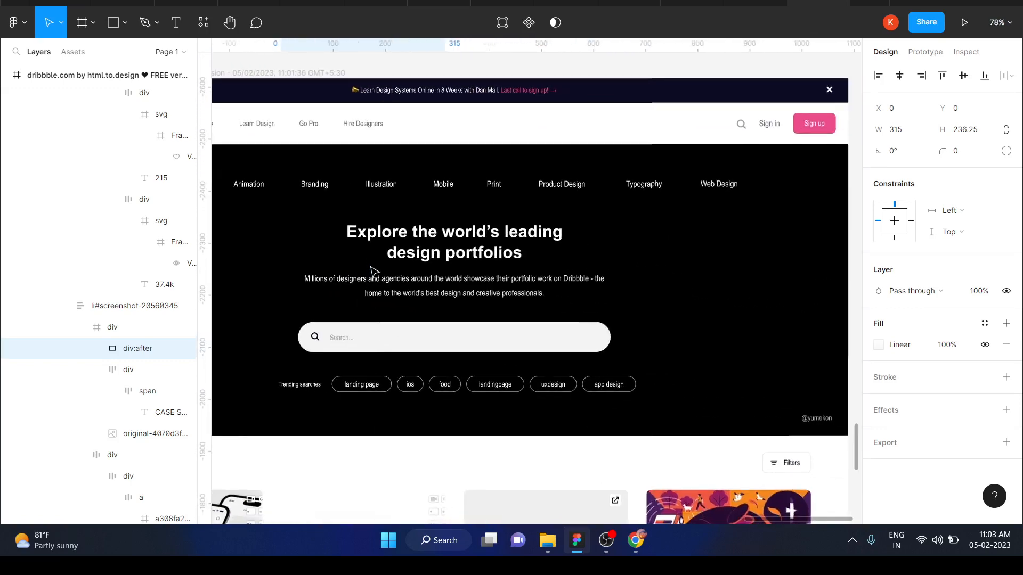
pyautogui.scroll(-2, 374, 272)
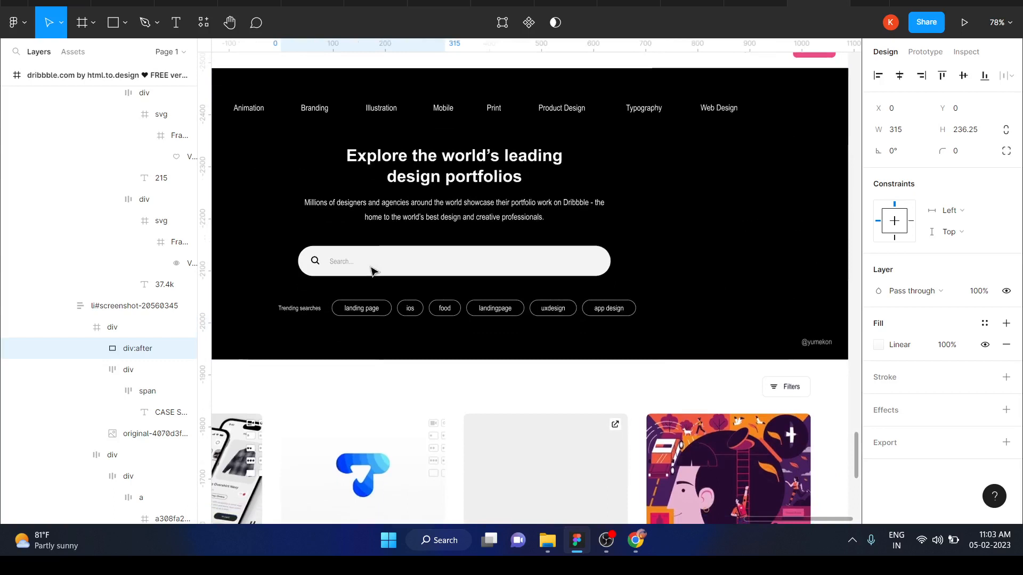
pyautogui.scroll(3, 373, 272)
pyautogui.hscroll(-1, 373, 272)
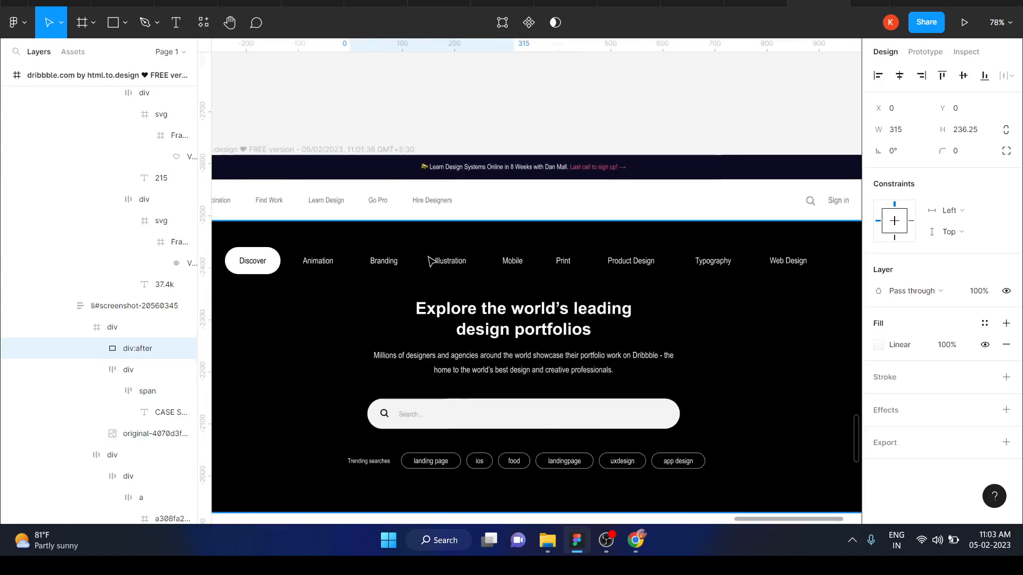
pyautogui.click(456, 265)
pyautogui.doubleClick(456, 265)
pyautogui.doubleClick(456, 264)
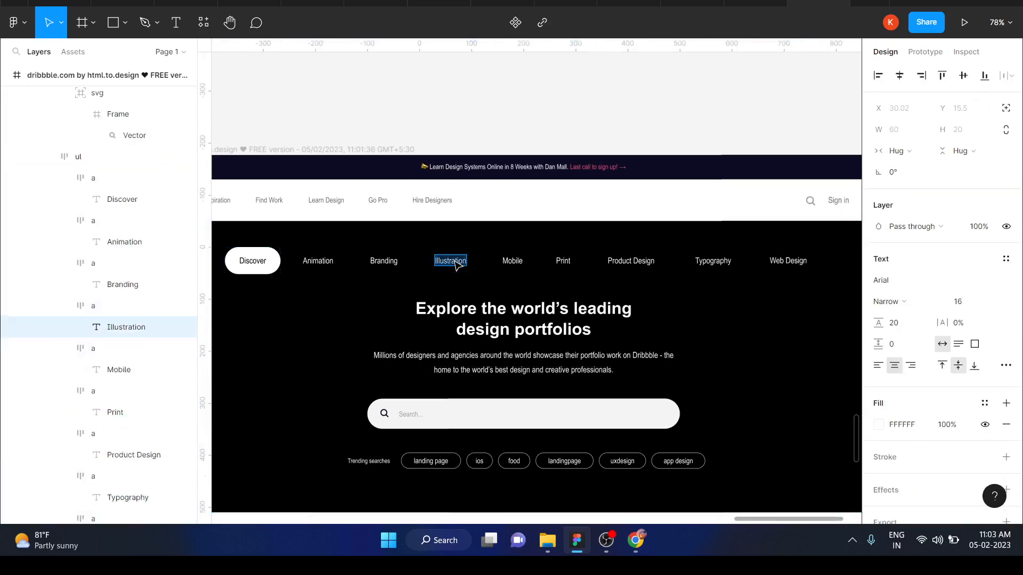
# Select the black hero frame of the imported page, and clear the selection to view the page as a whole.
pyautogui.click(331, 322)
pyautogui.scroll(-5, 333, 323)
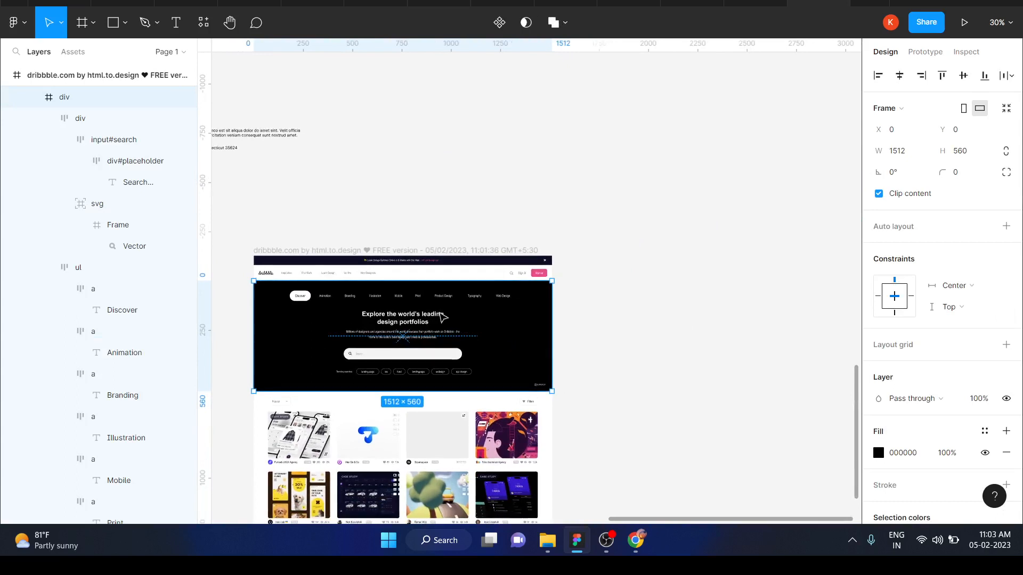
pyautogui.click(585, 349)
pyautogui.scroll(-2, 584, 350)
pyautogui.scroll(-2, 584, 350)
pyautogui.hscroll(-2, 585, 350)
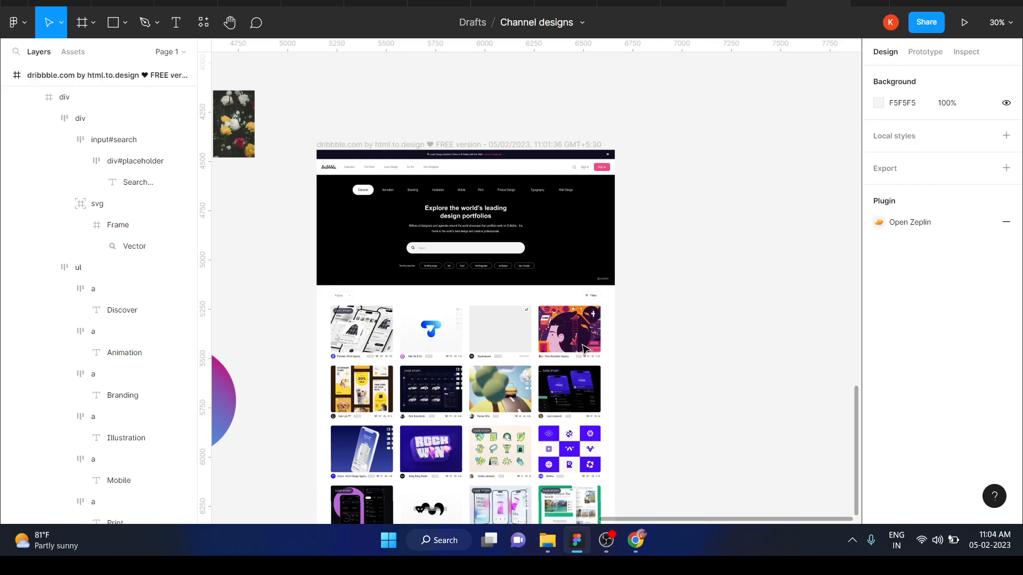
pyautogui.moveTo(608, 541)
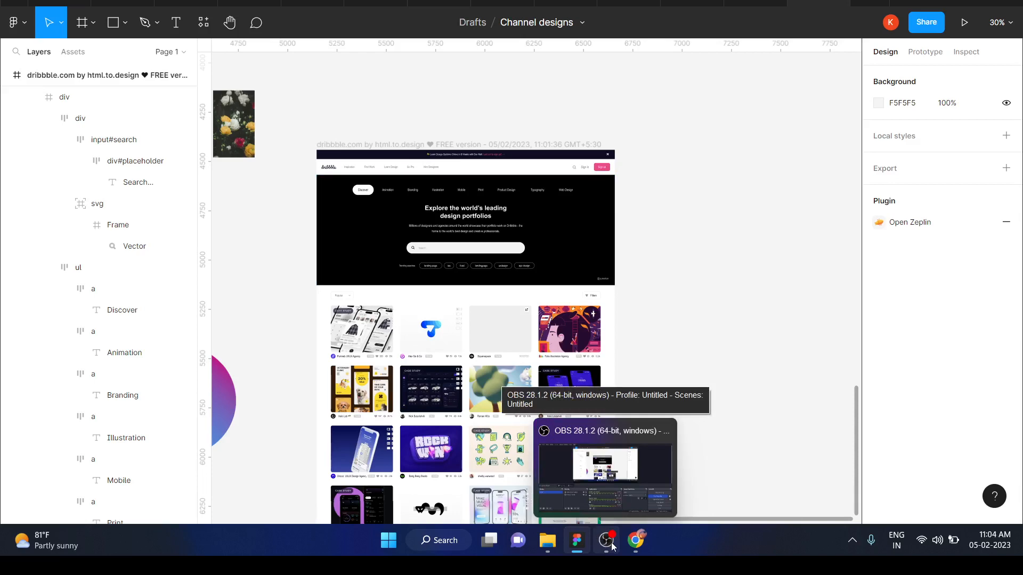
pyautogui.click(608, 543)
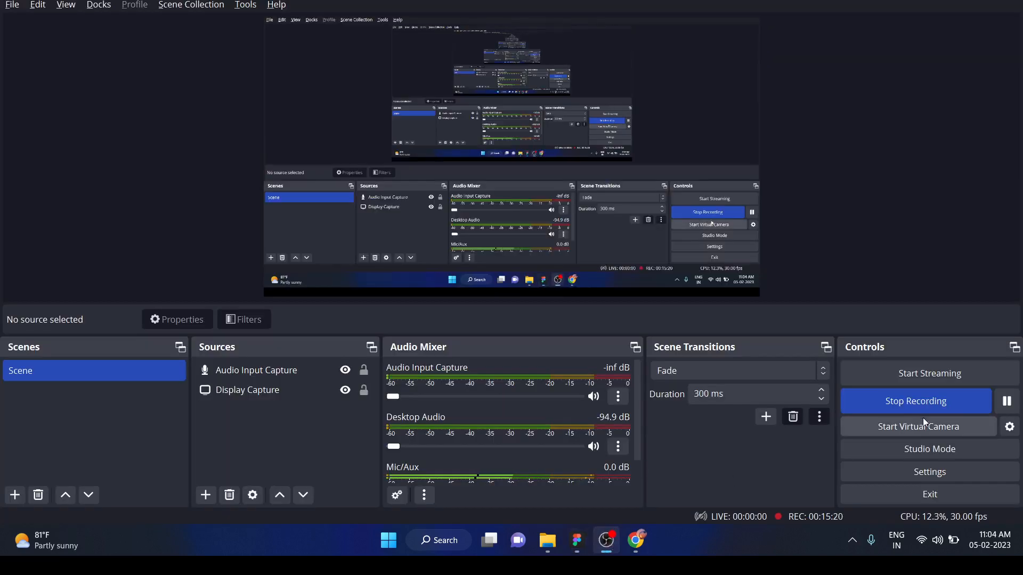